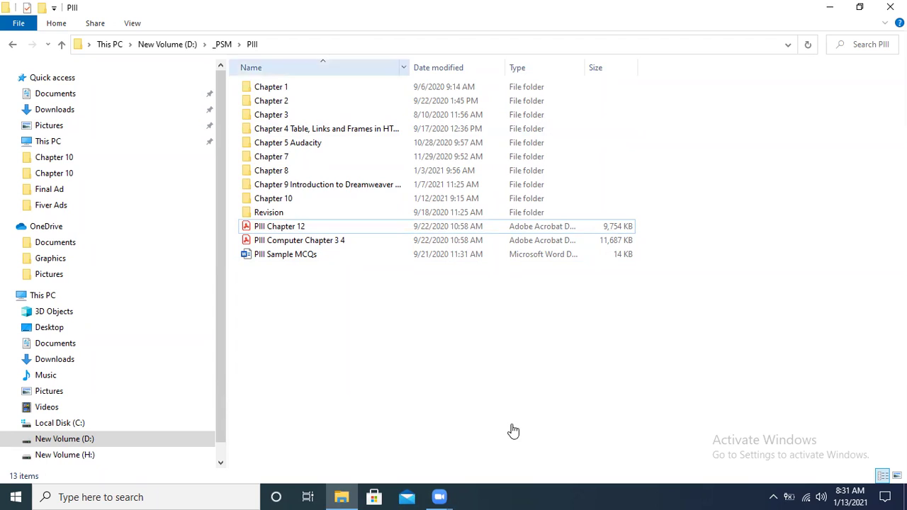
# Open the Chapter 10 folder and the PIII Chapter 10 PDF in it
pyautogui.click(272, 198)
pyautogui.press('Return')
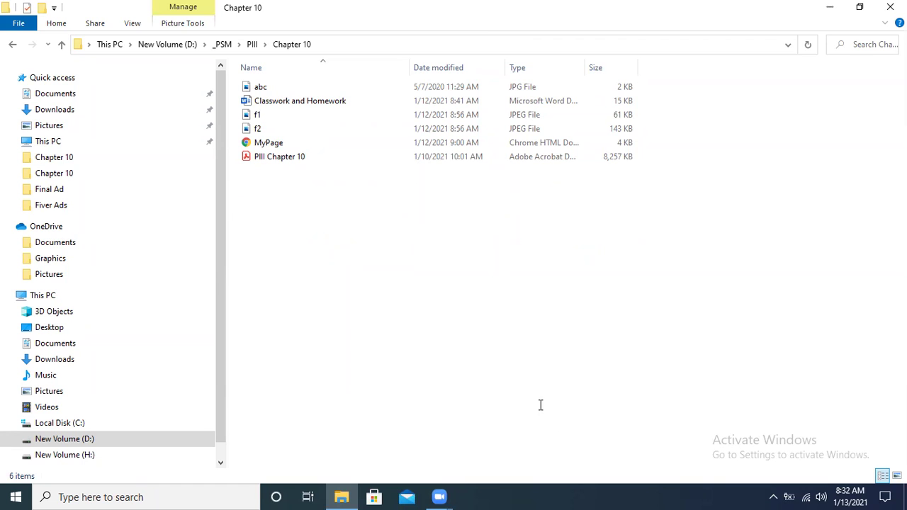
pyautogui.press('Return')
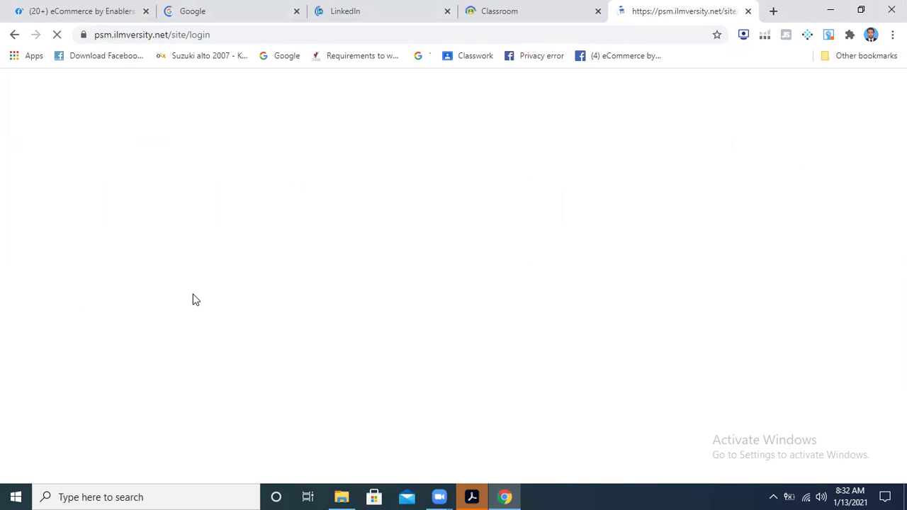
# In Google Classroom in Chrome, open the PIII B Computer Science class and show its classwork
pyautogui.hotkey('ctrl', 'shift', 'Tab')
pyautogui.hotkey('ctrl', 'Tab')
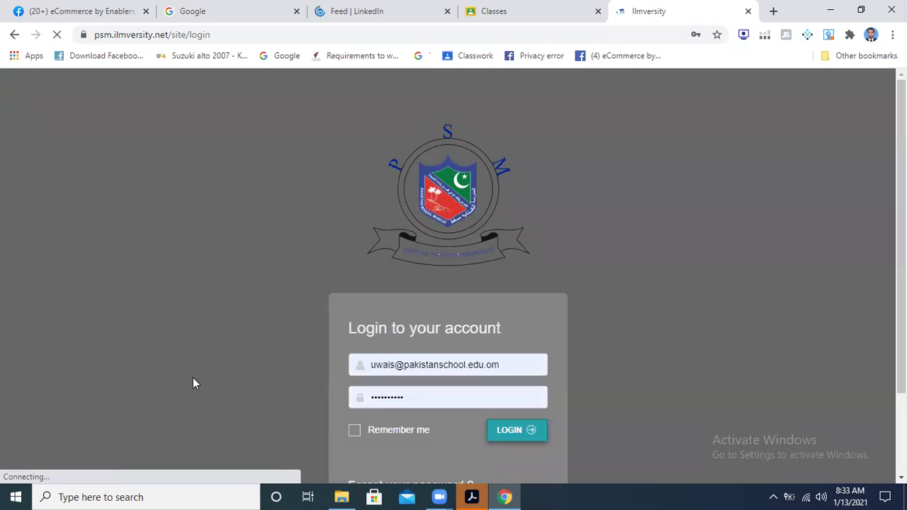
pyautogui.hotkey('ctrl', 'shift', 'Tab')
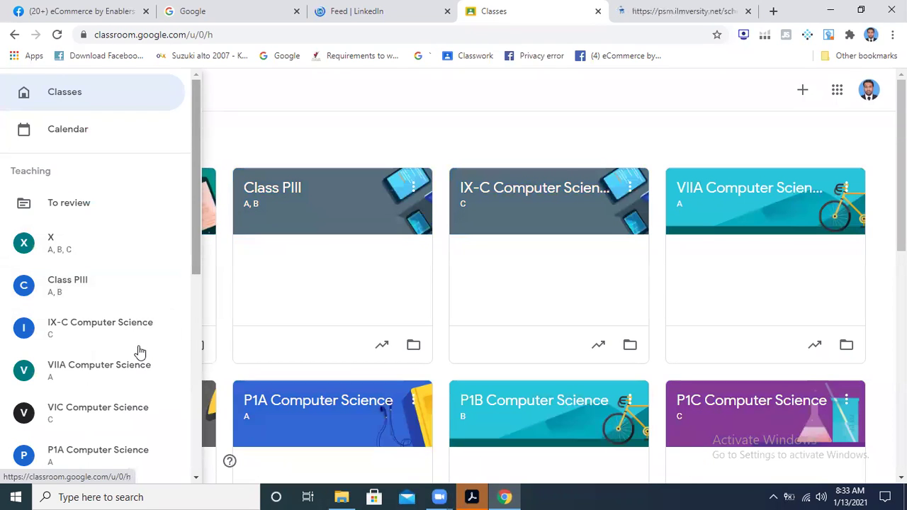
pyautogui.scroll(-2, 140, 352)
pyautogui.scroll(-4, 141, 352)
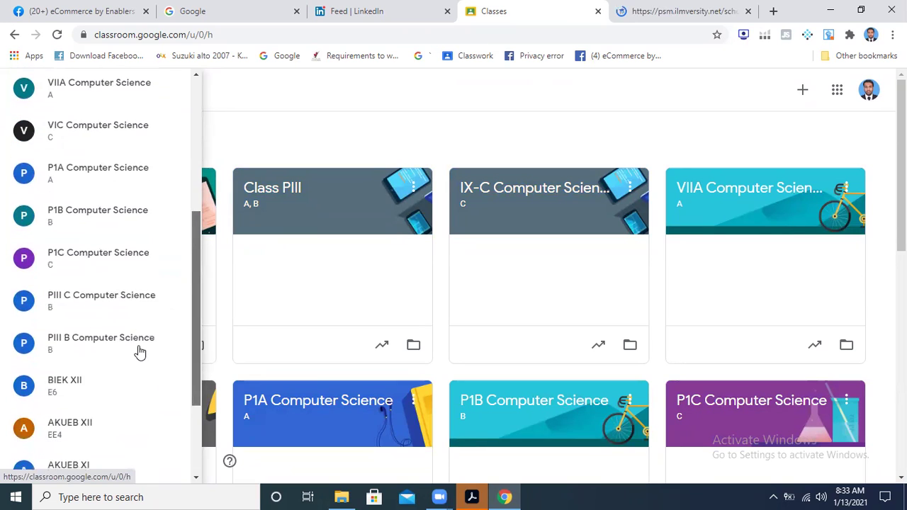
pyautogui.click(139, 347)
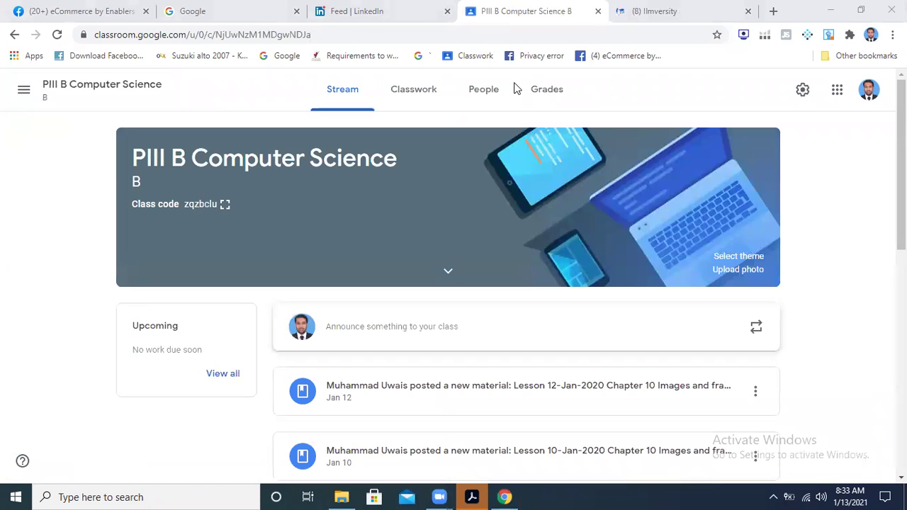
pyautogui.click(428, 107)
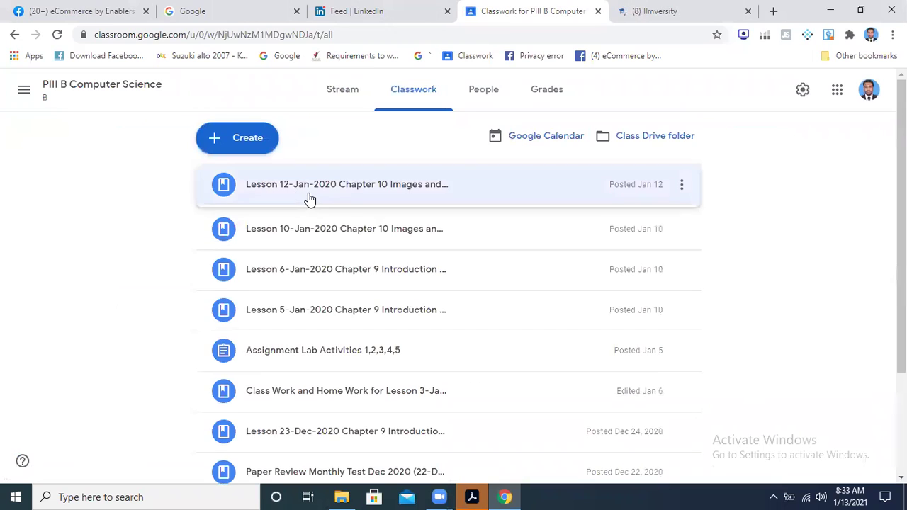
# Expand the Lesson 12-Jan-2020 Chapter 10 post and read through its description and homework text
pyautogui.click(310, 199)
pyautogui.scroll(-2, 699, 177)
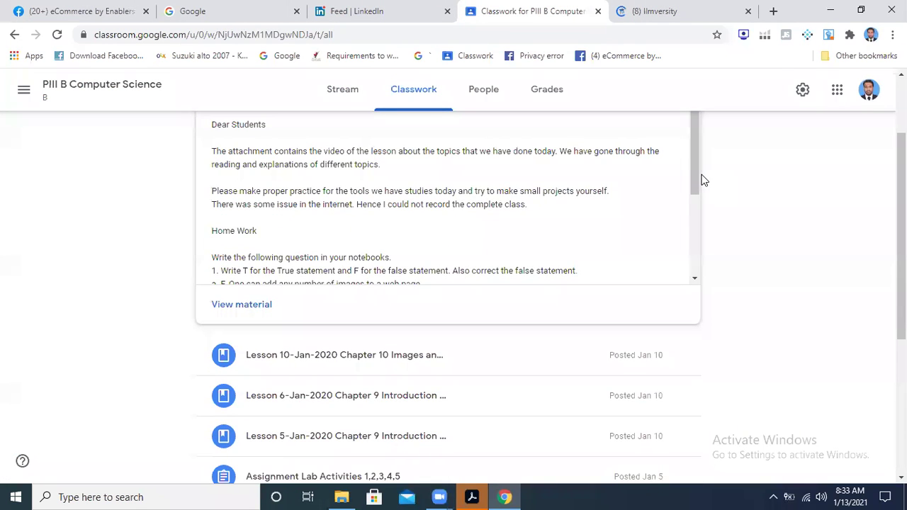
pyautogui.moveTo(700, 173); pyautogui.dragTo(694, 221)
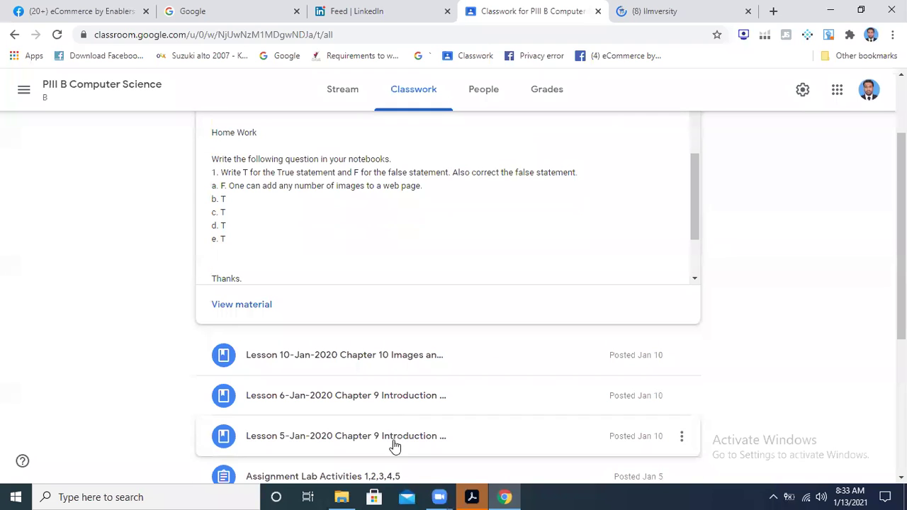
pyautogui.scroll(2, 453, 283)
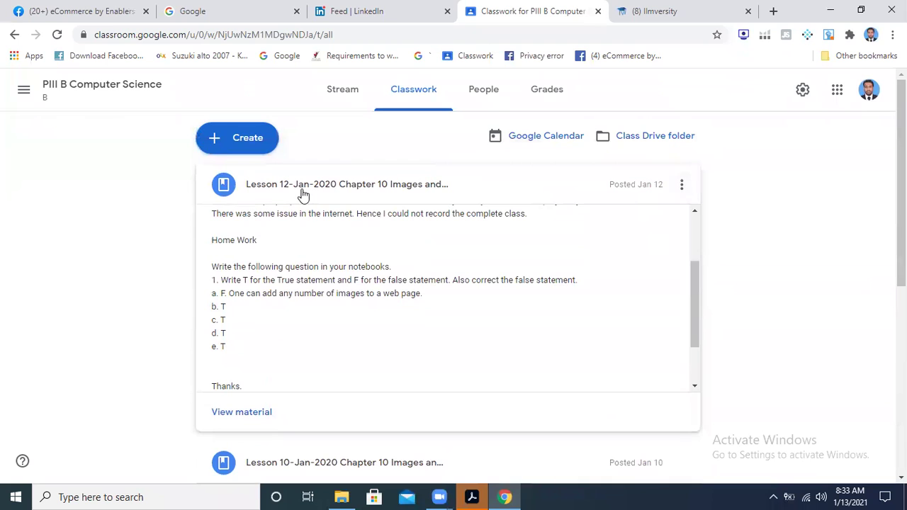
# Reuse the Lesson 12-Jan-2020 Chapter 10 post from PIII C Computer Science as a new material
pyautogui.click(230, 147)
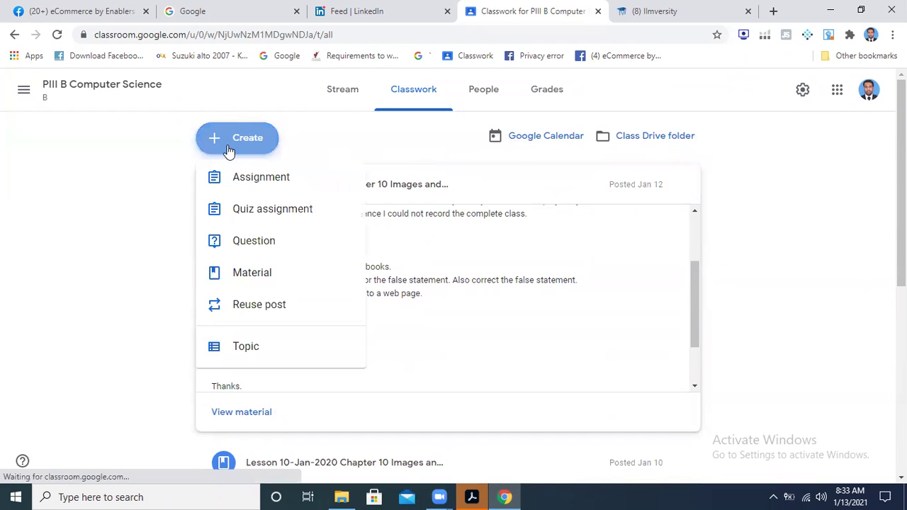
pyautogui.click(298, 306)
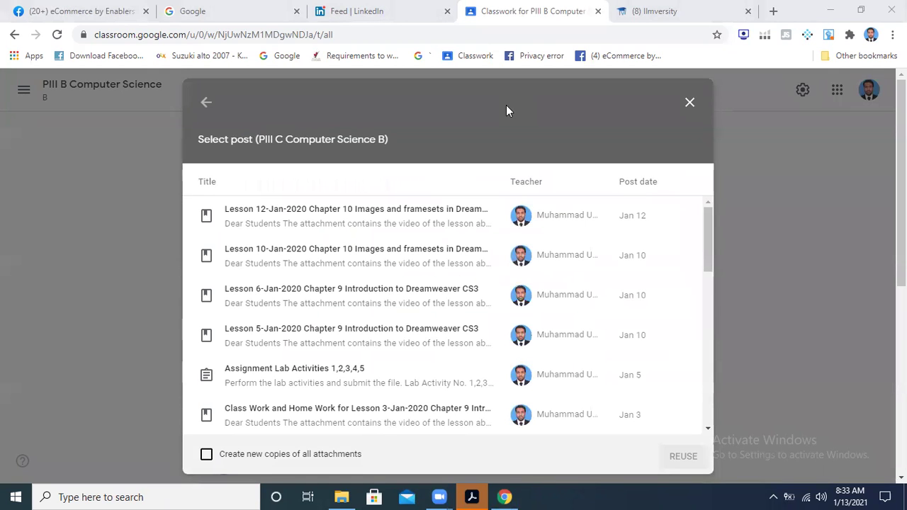
pyautogui.click(435, 223)
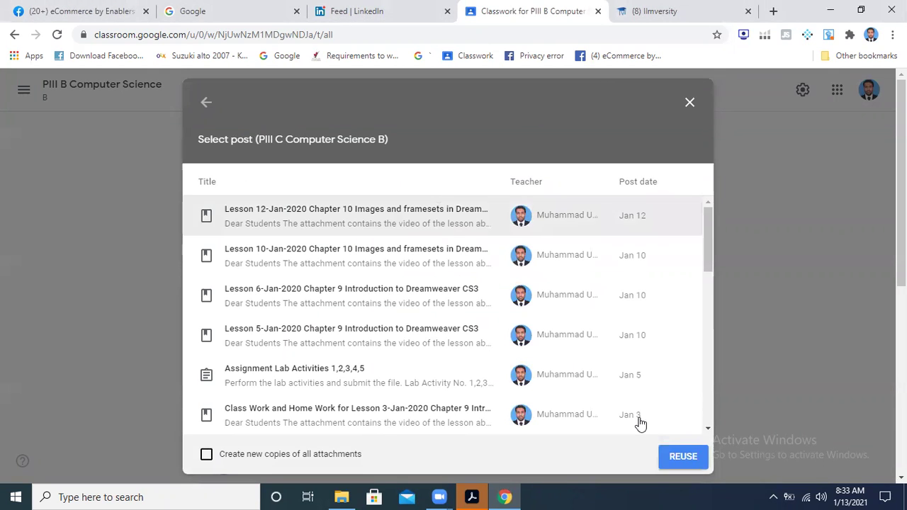
pyautogui.click(684, 456)
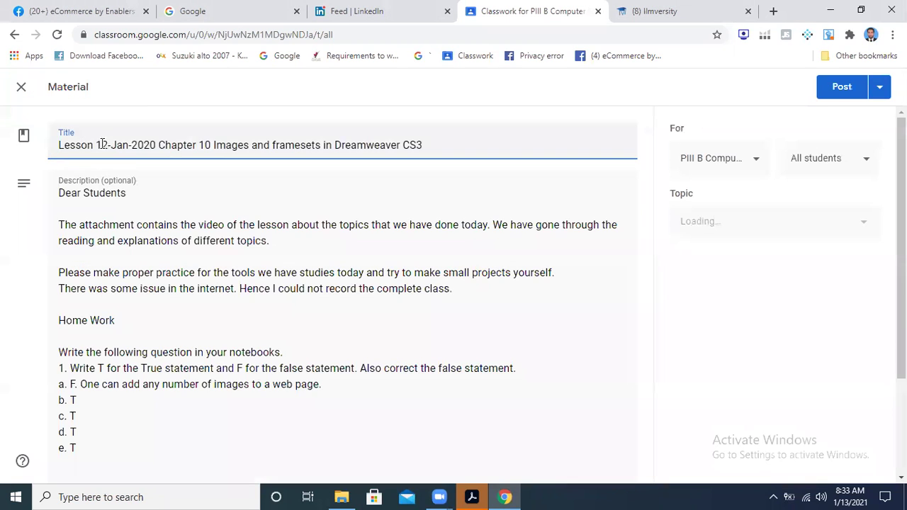
# Change the lesson date in the material's title to 13-Jan-2020 and also assign it to PIII C Computer Science
pyautogui.press('BackSpace')
pyautogui.write('3')
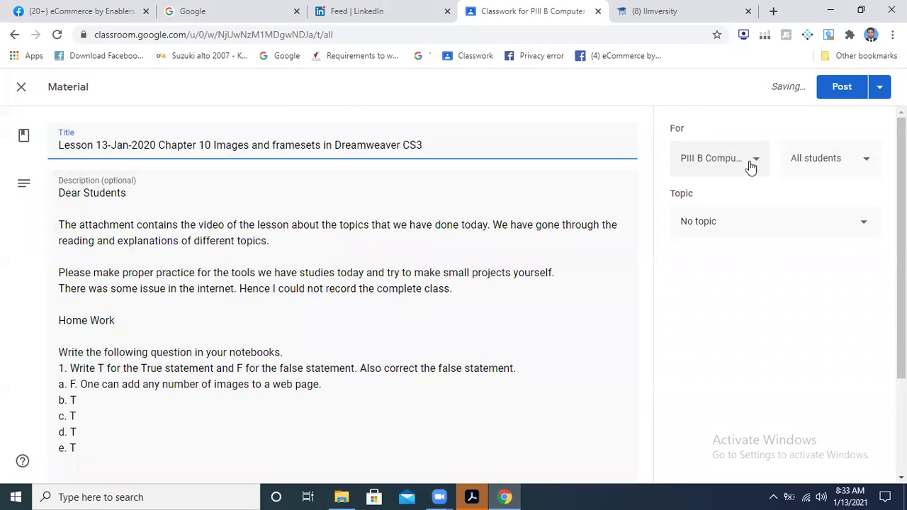
pyautogui.click(751, 165)
pyautogui.scroll(-2, 761, 404)
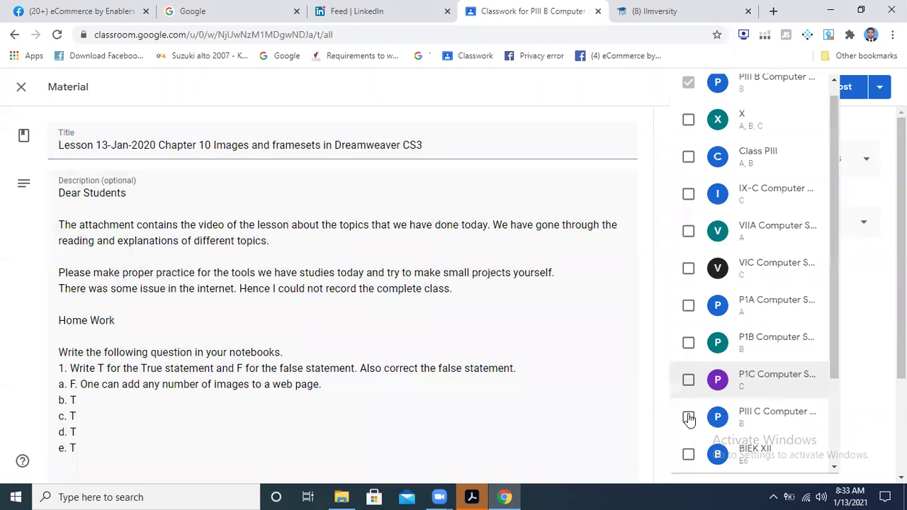
pyautogui.click(688, 418)
pyautogui.click(878, 350)
# Open the Classwork and Homework Word document from the Chapter 10 folder in File Explorer
pyautogui.click(343, 496)
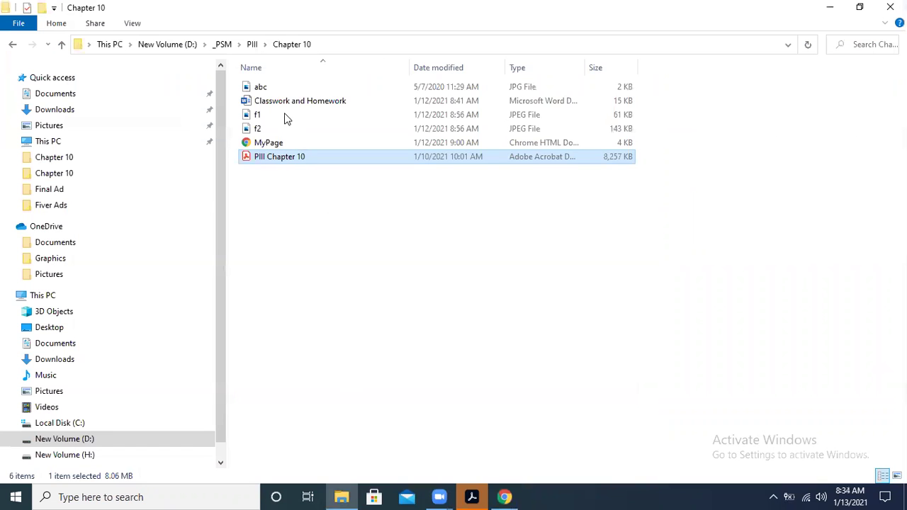
pyautogui.click(284, 106)
pyautogui.doubleClick(284, 106)
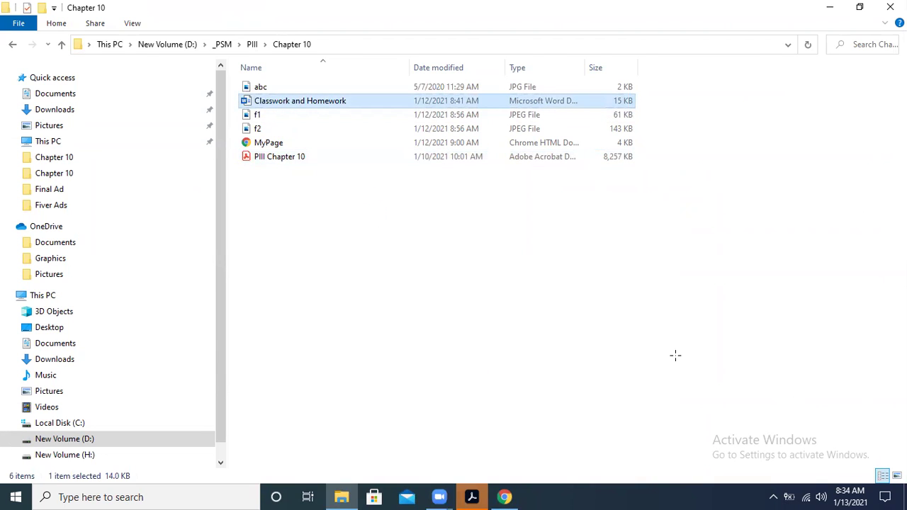
# In the PIII Chapter 10 PDF in Acrobat, examine the exercises near the end, including the descriptive and multiple-choice questions
pyautogui.hotkey('alt', 'Tab')
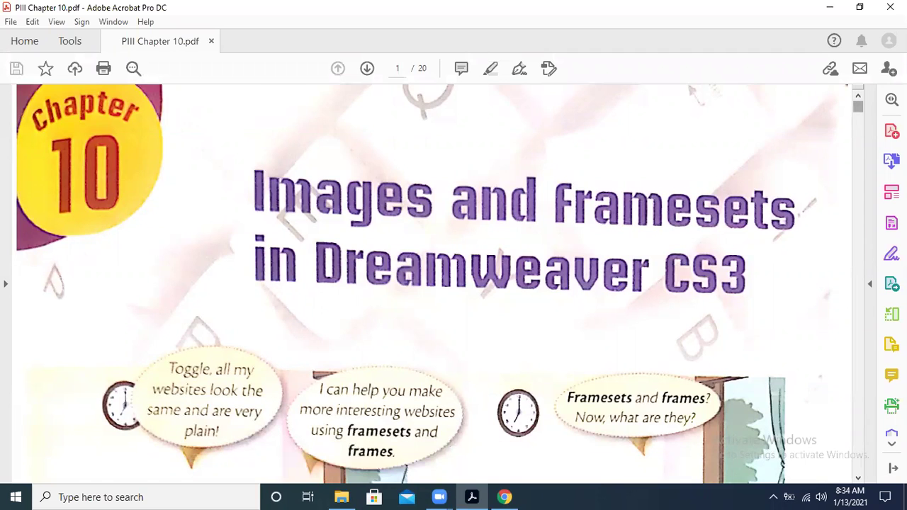
pyautogui.scroll(-15, 282, 389)
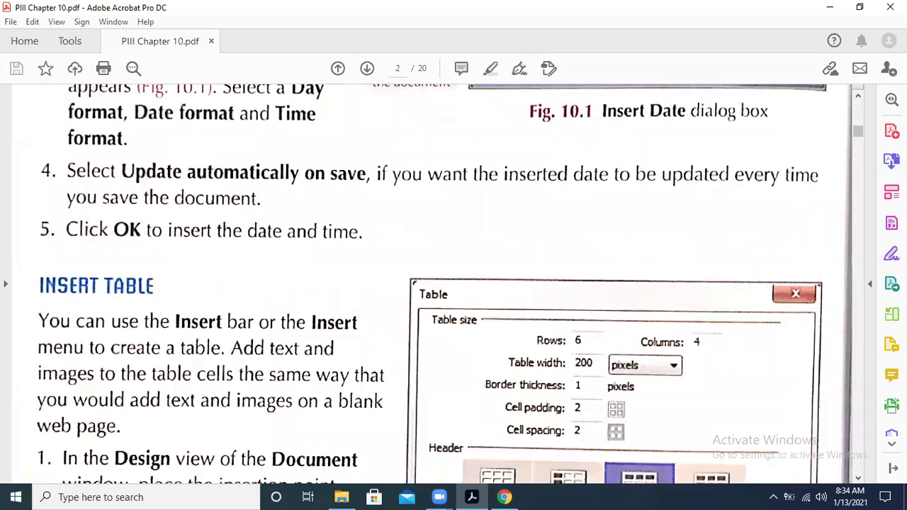
pyautogui.scroll(-20, 425, 283)
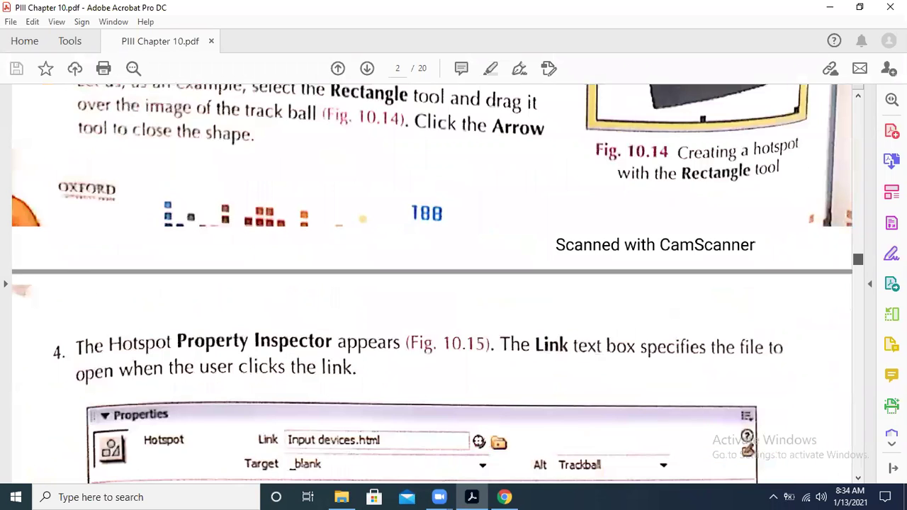
pyautogui.scroll(-20, 426, 284)
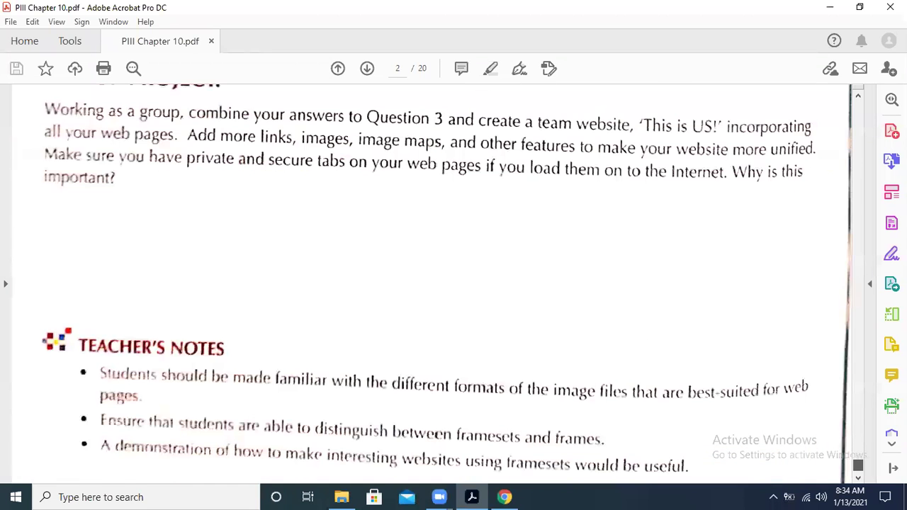
pyautogui.scroll(-10, 425, 283)
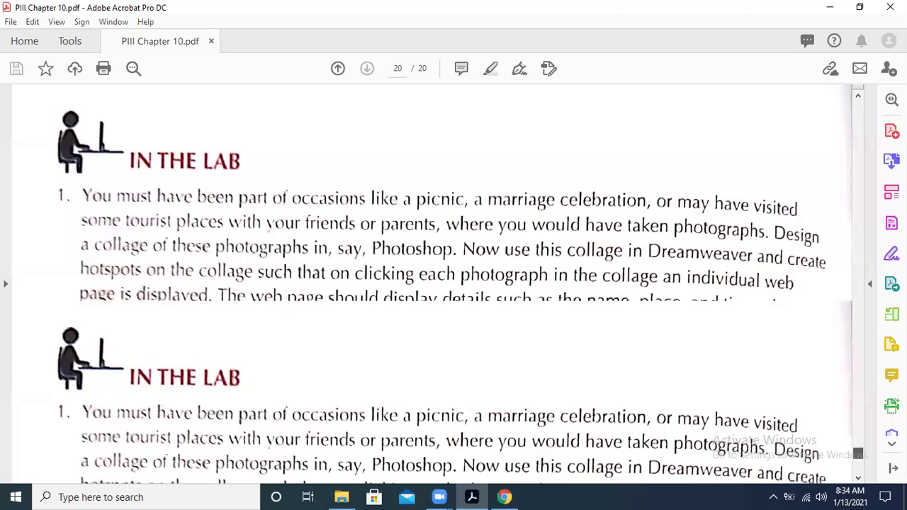
pyautogui.scroll(10, 426, 283)
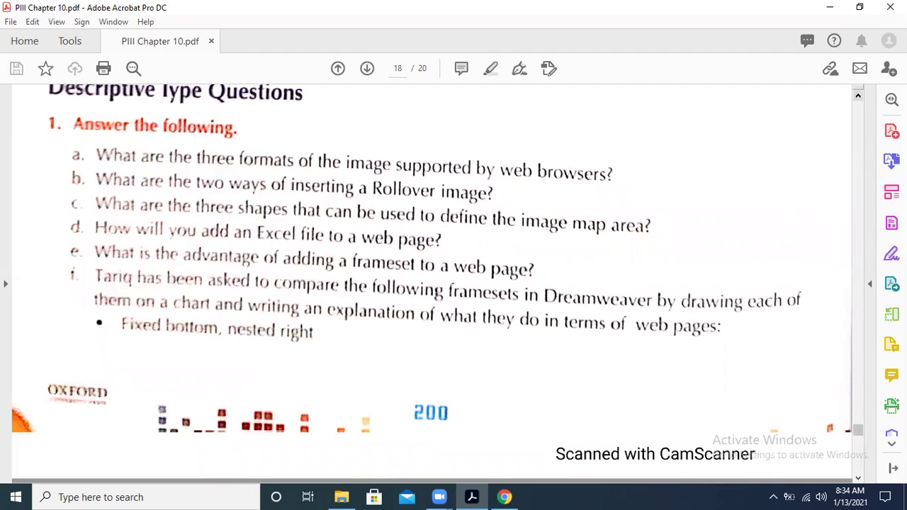
pyautogui.scroll(2, 432, 283)
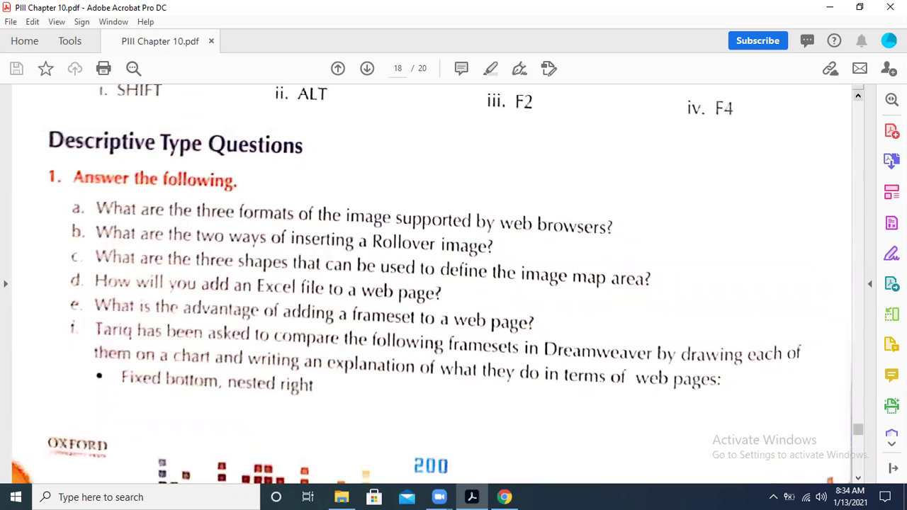
pyautogui.scroll(1, 432, 283)
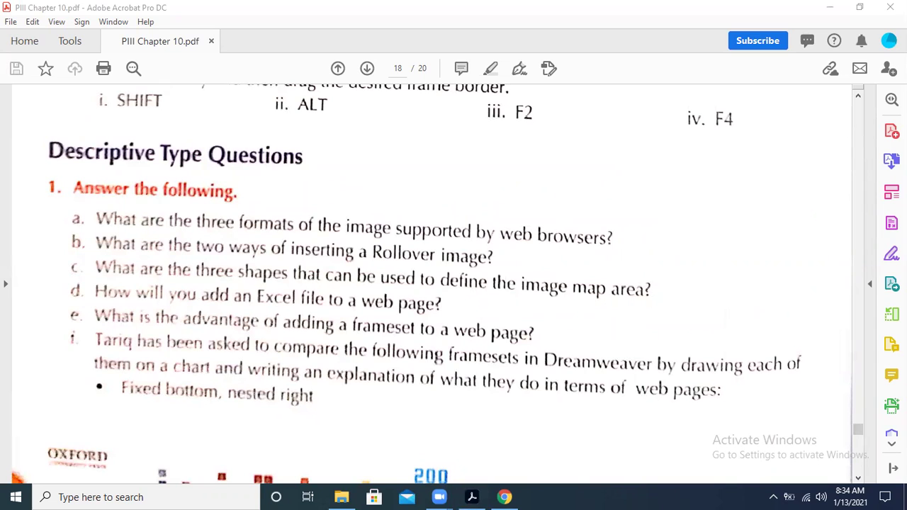
pyautogui.scroll(2, 432, 283)
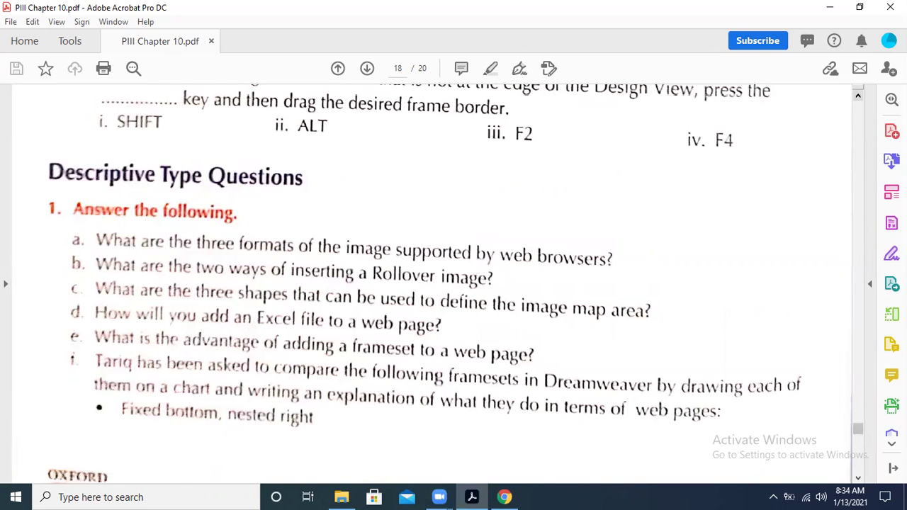
pyautogui.scroll(1, 432, 283)
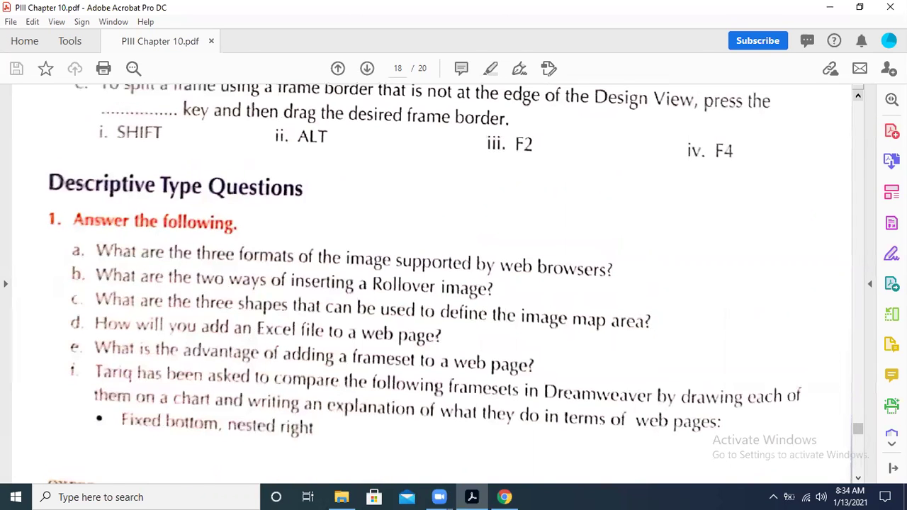
pyautogui.scroll(10, 433, 284)
pyautogui.scroll(-9, 432, 283)
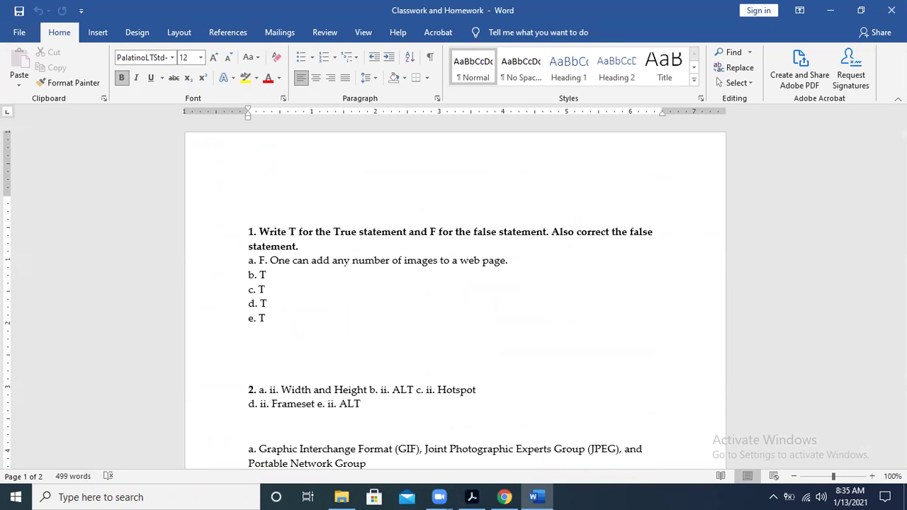
# In the Word document, head question 2 with "Choose the correct answer from the given options:" and put its answers on the line below
pyautogui.press('Return')
pyautogui.write('Choose th')
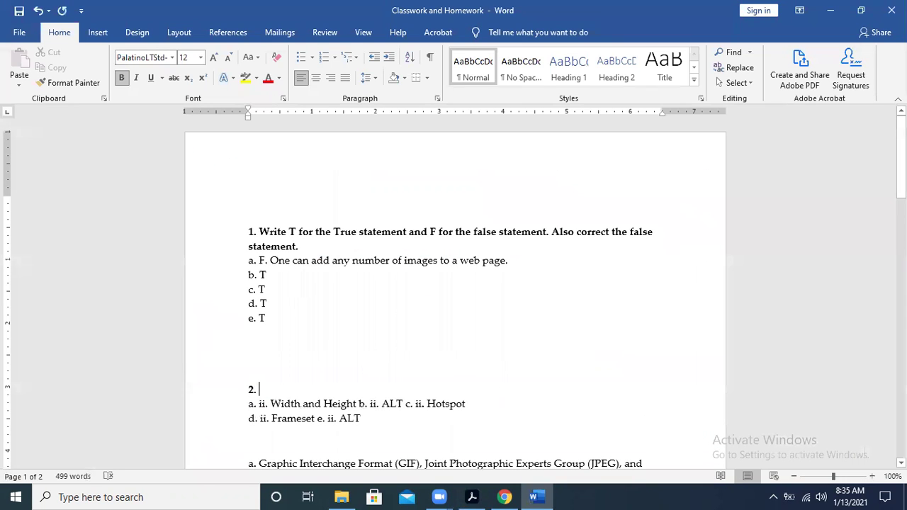
pyautogui.press('BackSpace')
pyautogui.write('e Correc')
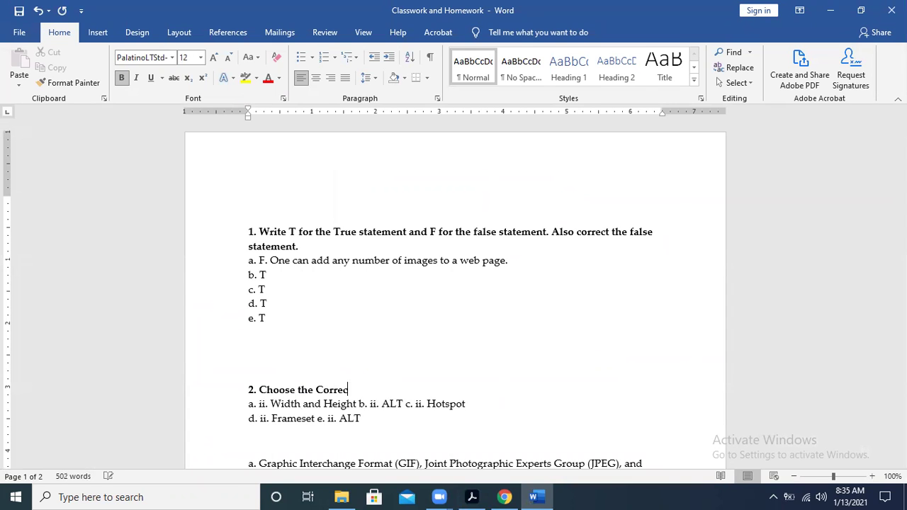
pyautogui.write('t option')
pyautogui.press('BackSpace')
pyautogui.press('BackSpace')
pyautogui.press('BackSpace')
pyautogui.press('BackSpace')
pyautogui.press('BackSpace')
pyautogui.write('easy')
pyautogui.press('BackSpace')
pyautogui.press('BackSpace')
pyautogui.press('BackSpace')
pyautogui.press('BackSpace')
pyautogui.write('answer from the given o')
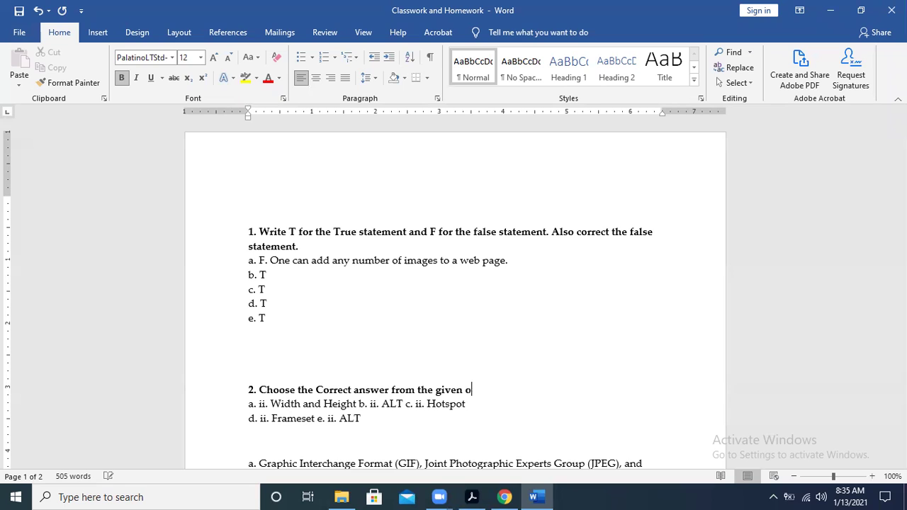
pyautogui.write('ptions:')
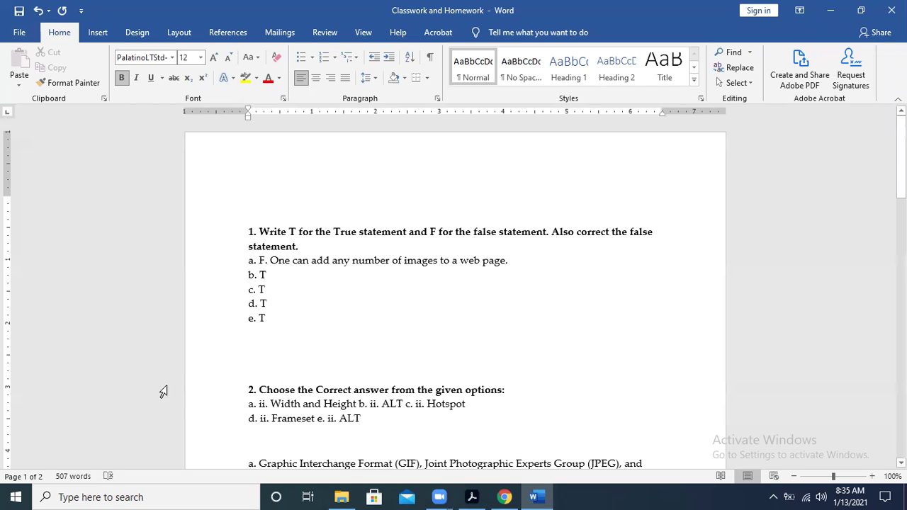
pyautogui.press('BackSpace')
pyautogui.write('c')
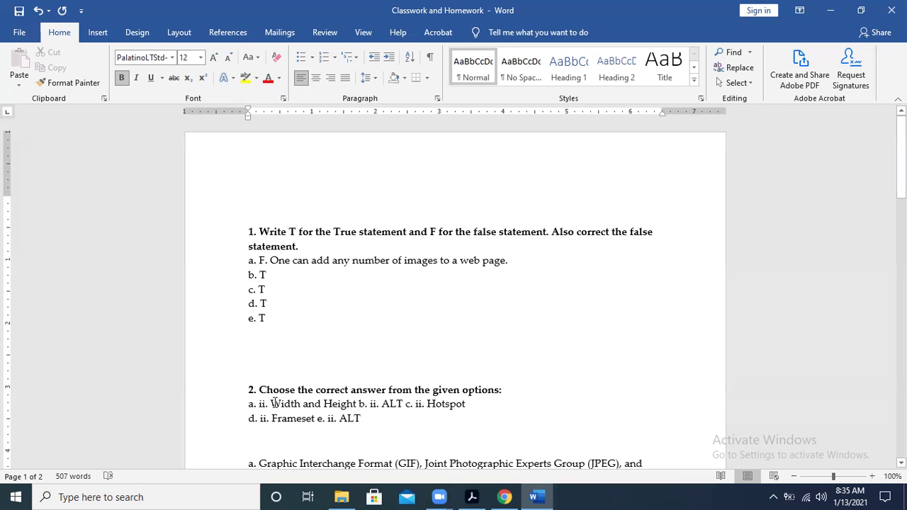
# Put each answer of question 2, from a to e, on its own line
pyautogui.click(358, 404)
pyautogui.press('Return')
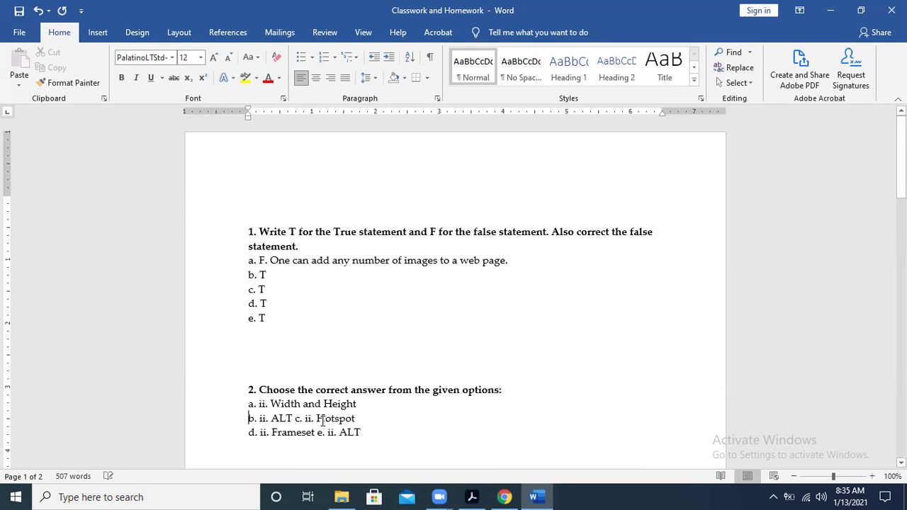
pyautogui.click(294, 418)
pyautogui.press('Return')
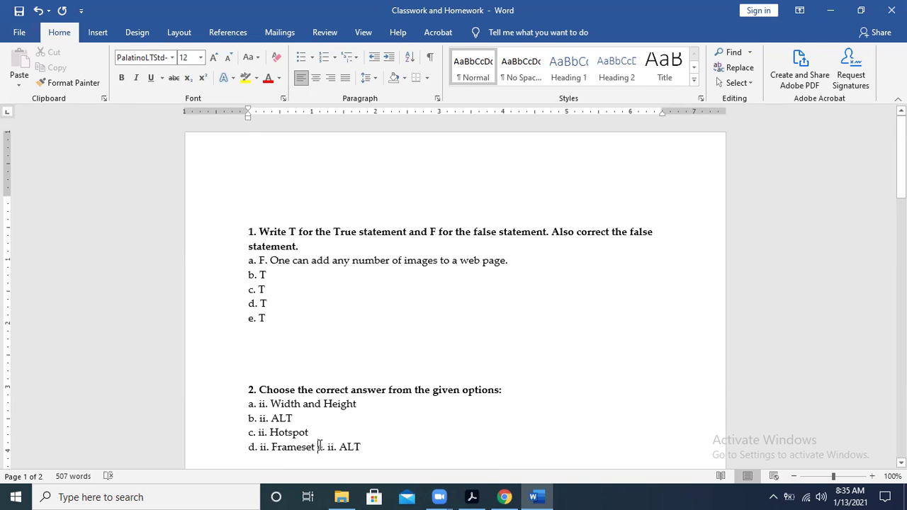
pyautogui.click(319, 447)
pyautogui.press('Return')
# Compare the question 2 answers in the Word document with the multiple-choice exercise in the PIII Chapter 10 PDF in Acrobat
pyautogui.click(472, 496)
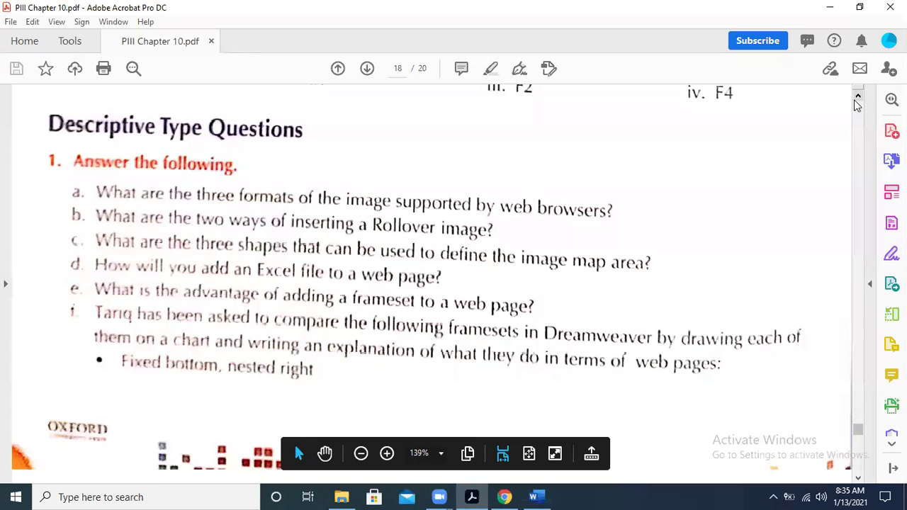
pyautogui.scroll(5, 857, 99)
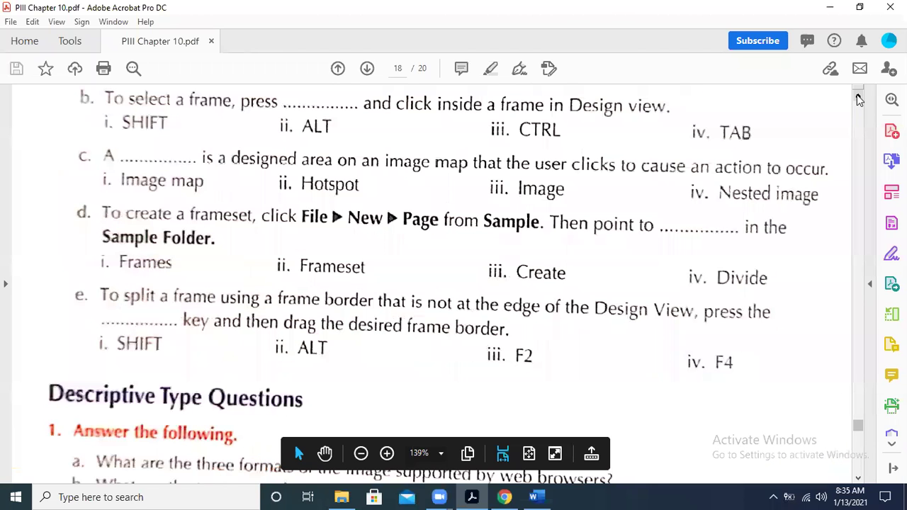
pyautogui.scroll(1, 857, 99)
pyautogui.scroll(1, 857, 99)
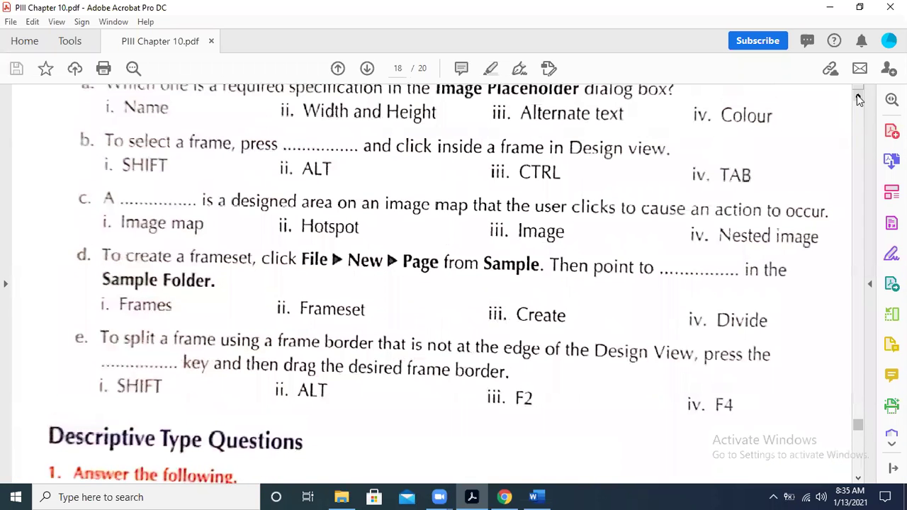
pyautogui.scroll(2, 857, 99)
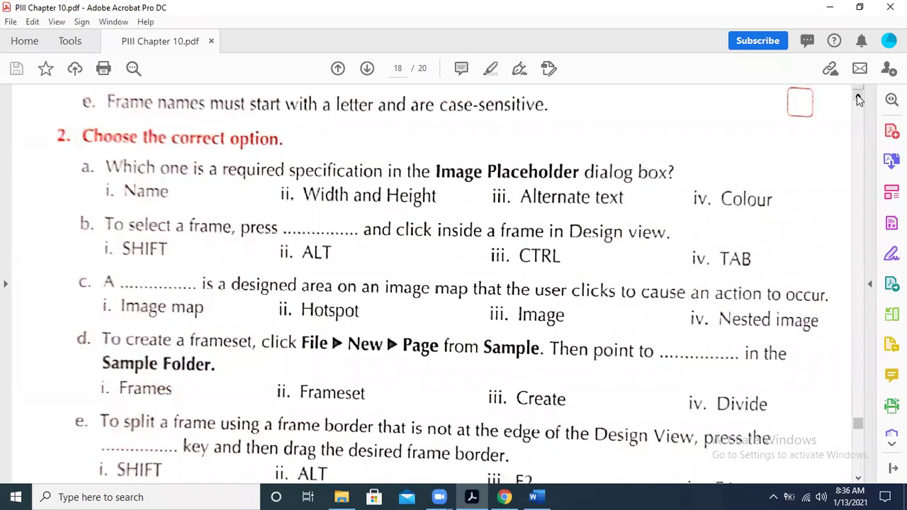
pyautogui.hotkey('alt', 'Tab')
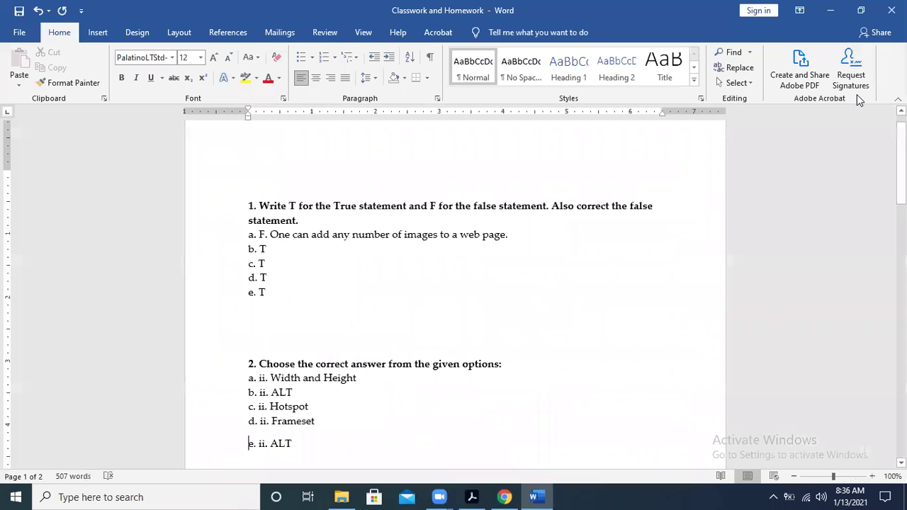
pyautogui.hotkey('alt', 'Tab')
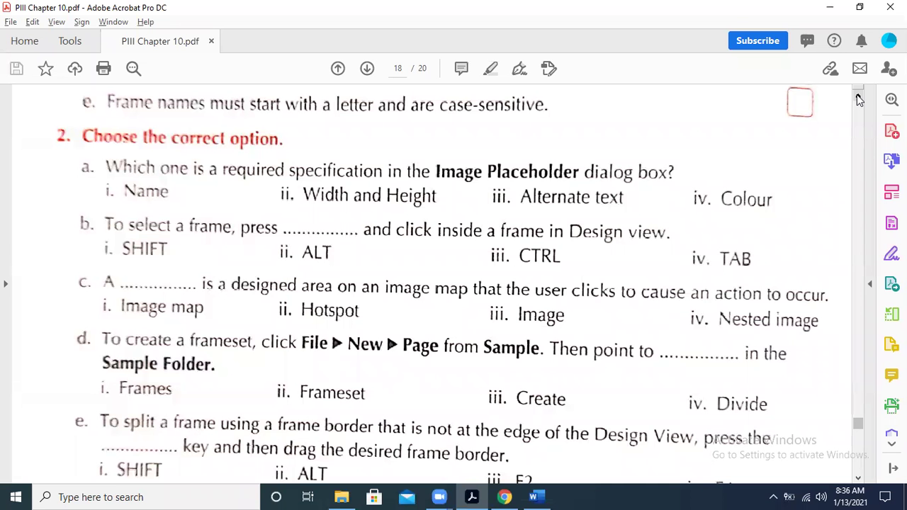
pyautogui.hotkey('alt', 'Tab')
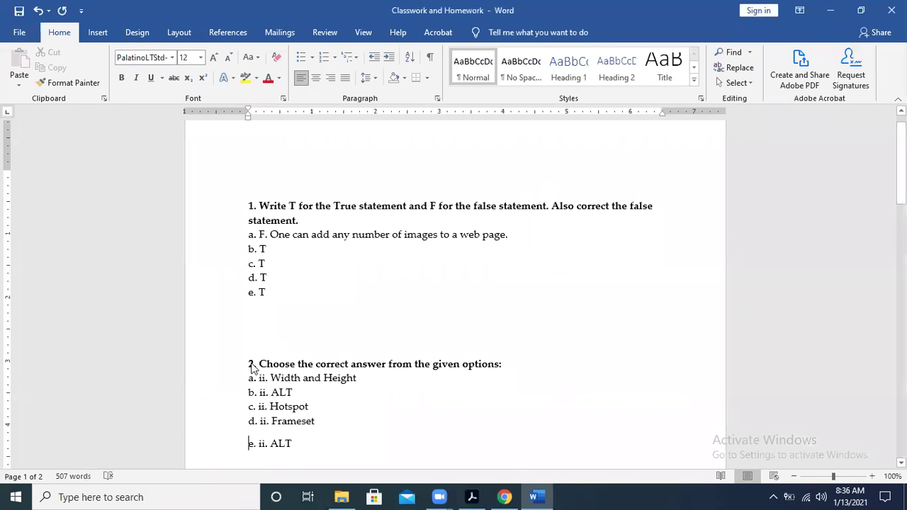
# Add the heading "Chapter 10 Images and Framesets in Dreamweaver CS3" above question 1, correcting the spelling of Framesets
pyautogui.moveTo(249, 363); pyautogui.dragTo(299, 445)
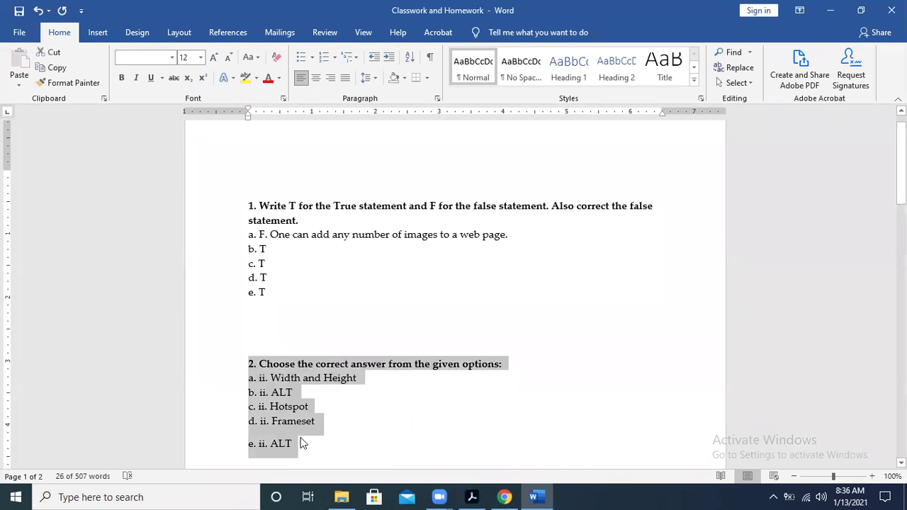
pyautogui.click(264, 341)
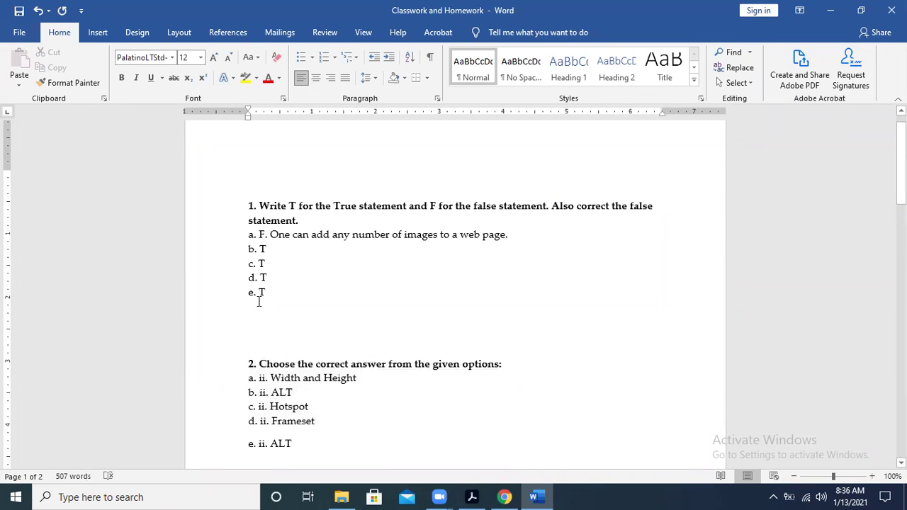
pyautogui.click(267, 180)
pyautogui.write('Cha')
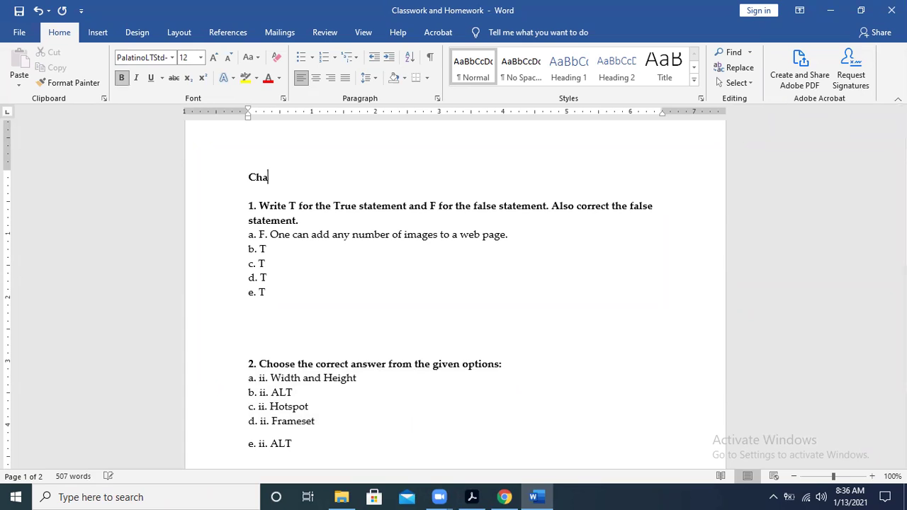
pyautogui.write('pter 10 Dream')
pyautogui.press('BackSpace')
pyautogui.press('BackSpace')
pyautogui.press('BackSpace')
pyautogui.press('BackSpace')
pyautogui.press('BackSpace')
pyautogui.press('BackSpace')
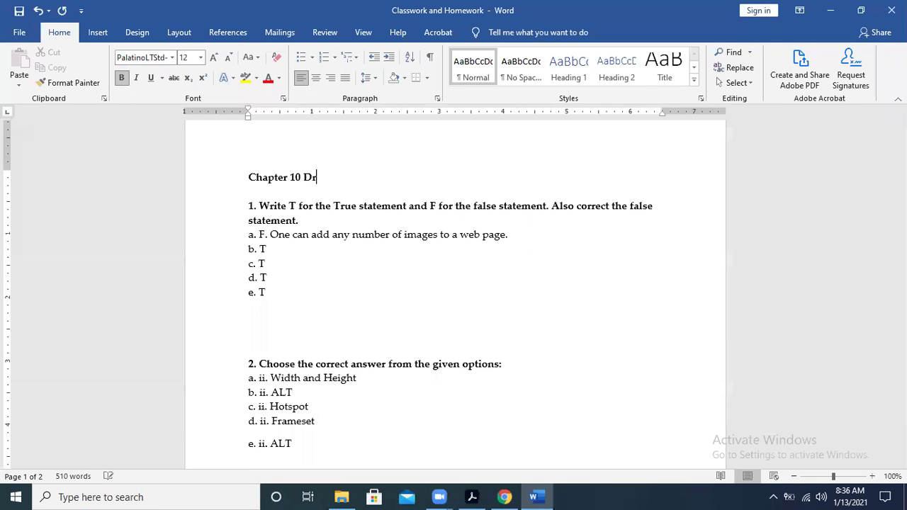
pyautogui.write('Images and Framse')
pyautogui.press('BackSpace')
pyautogui.press('BackSpace')
pyautogui.write('esets')
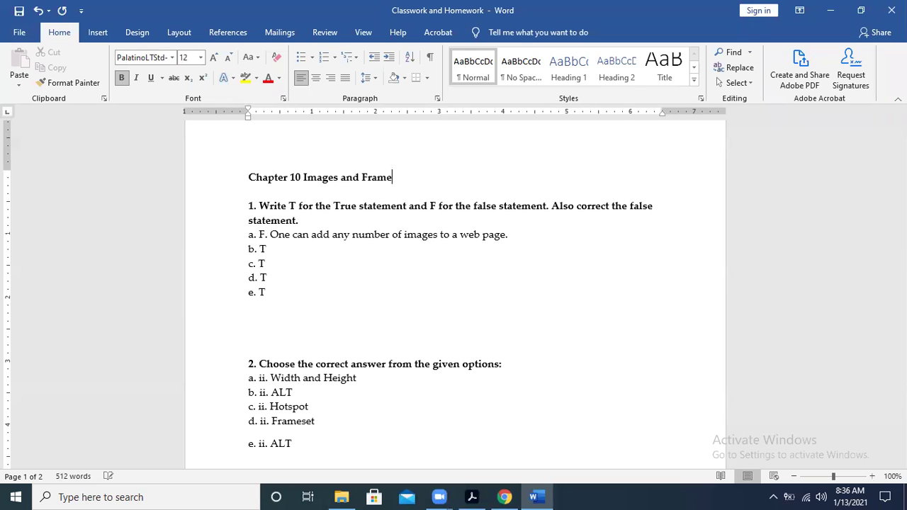
pyautogui.press('BackSpace')
pyautogui.press('BackSpace')
pyautogui.press('BackSpace')
pyautogui.press('BackSpace')
pyautogui.press('BackSpace')
pyautogui.press('BackSpace')
pyautogui.write('sets in Dreamv')
pyautogui.press('BackSpace')
pyautogui.write('weaver')
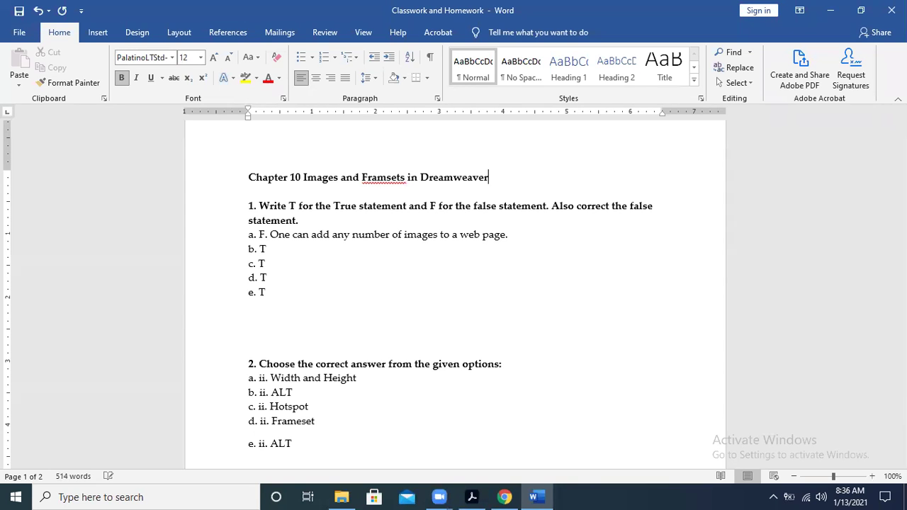
pyautogui.write(' CS3')
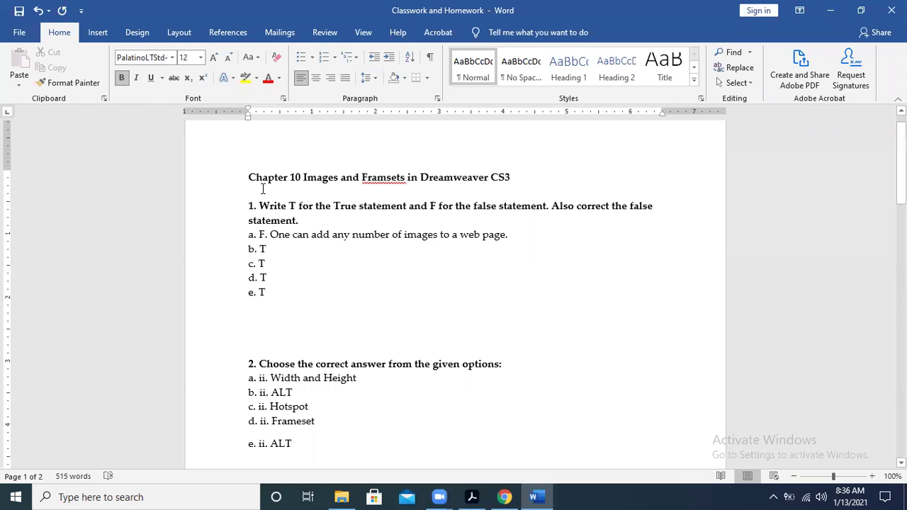
pyautogui.click(378, 178)
pyautogui.rightClick(392, 177)
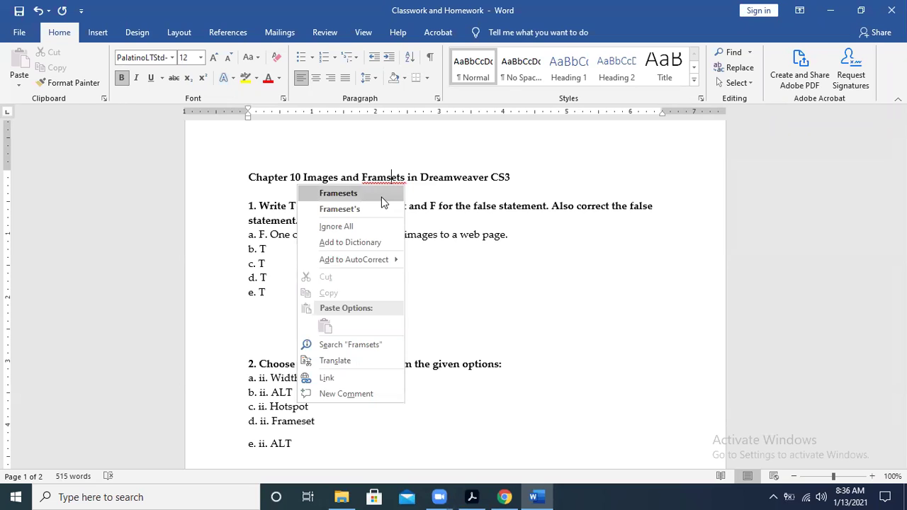
pyautogui.click(382, 202)
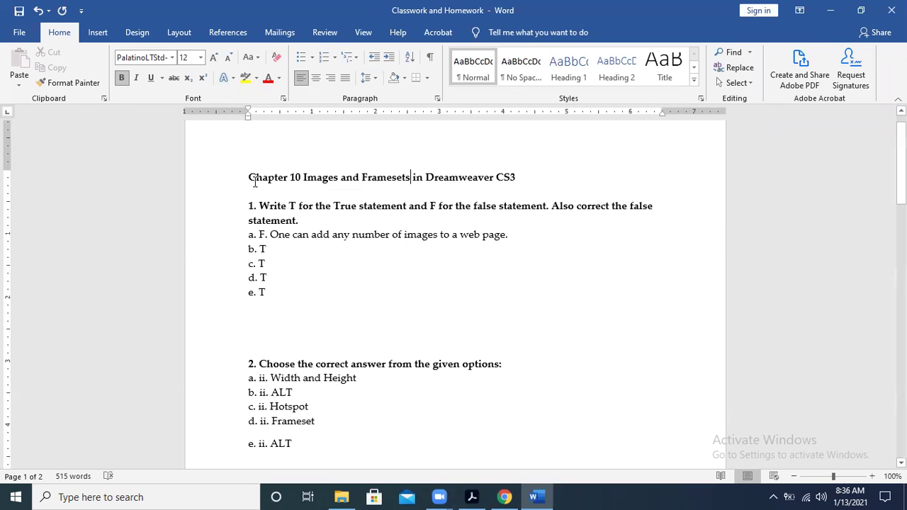
# Colour the chapter heading and all of question 1 red, and place a copy of the heading above question 2
pyautogui.moveTo(247, 177); pyautogui.dragTo(554, 295)
pyautogui.click(273, 82)
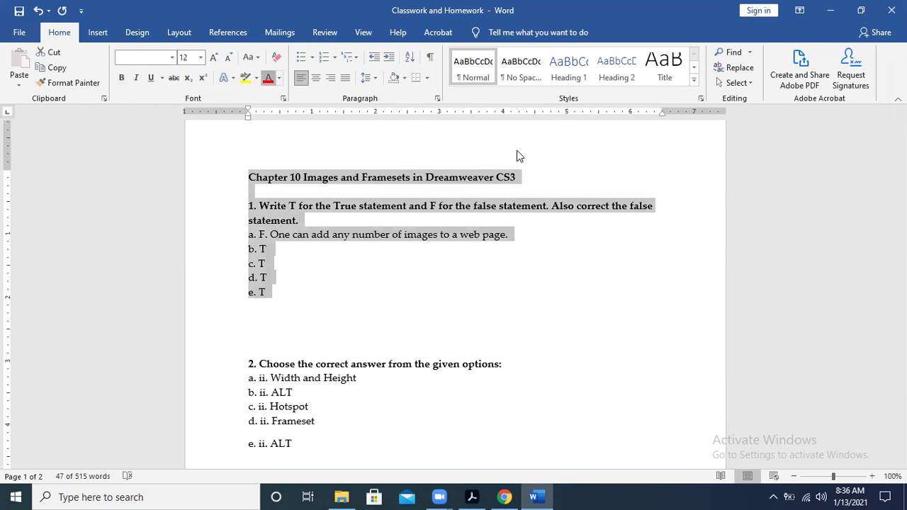
pyautogui.moveTo(522, 178); pyautogui.dragTo(245, 182)
pyautogui.hotkey('ctrl', 'c')
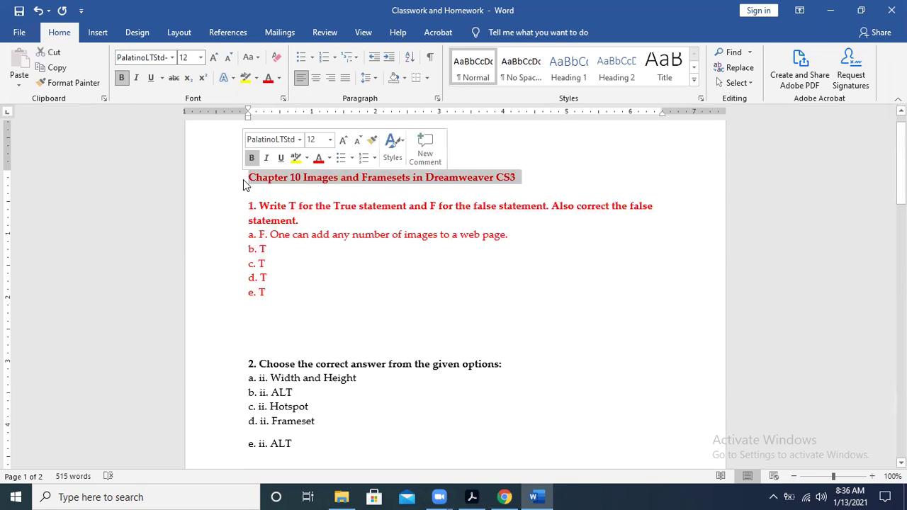
pyautogui.click(255, 354)
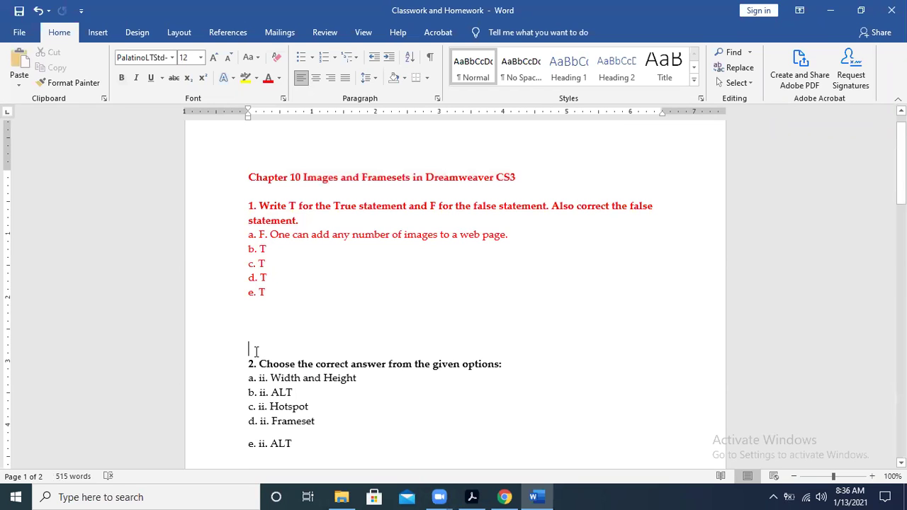
pyautogui.hotkey('ctrl', 'v')
# Copy question 2 with its chapter heading and answers, and start a new homework in the Homework Manager of Ilmversity in Chrome
pyautogui.moveTo(245, 348); pyautogui.dragTo(306, 463)
pyautogui.hotkey('ctrl', 'c')
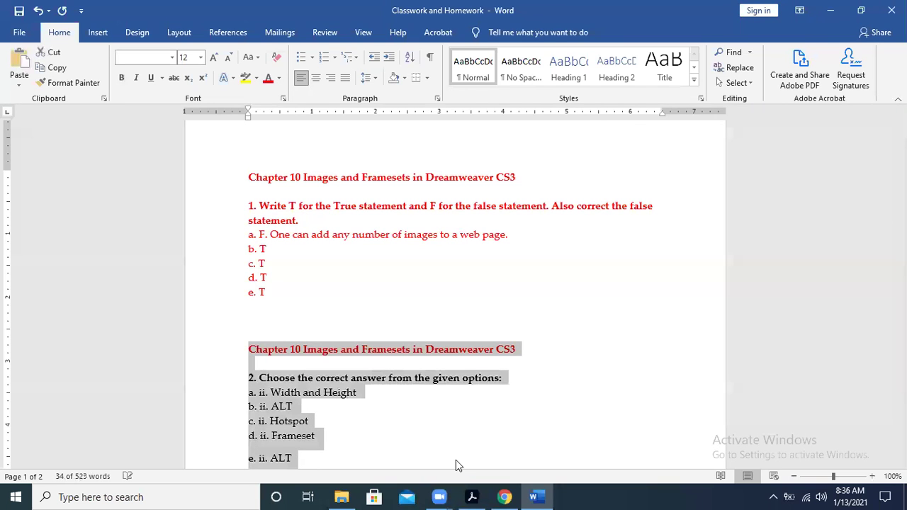
pyautogui.hotkey('alt', 'Tab')
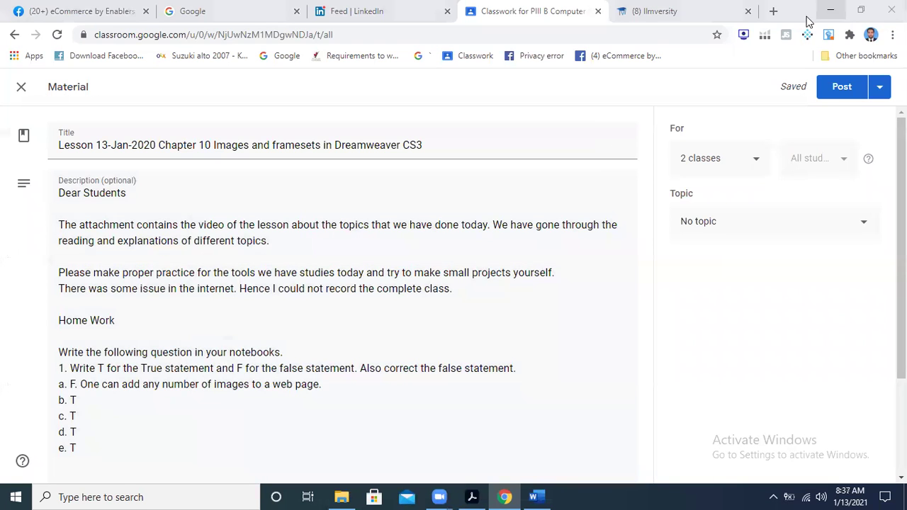
pyautogui.click(690, 11)
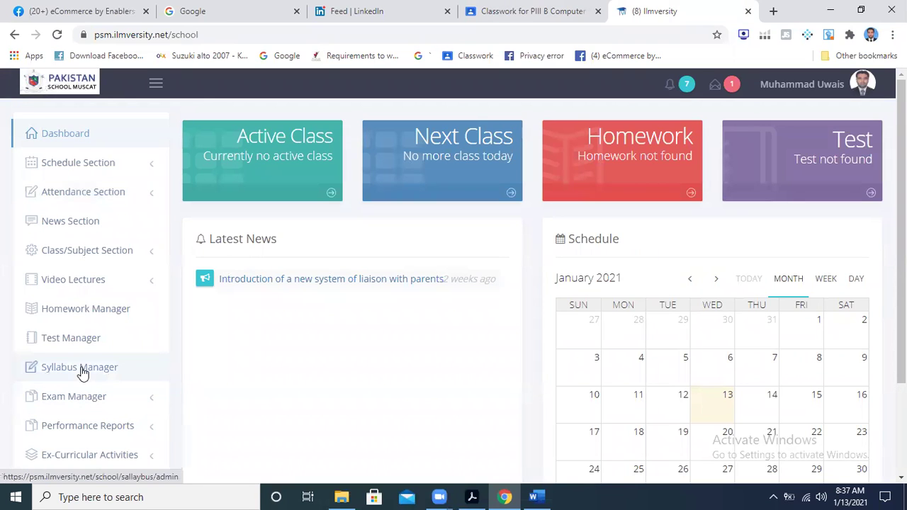
pyautogui.click(92, 324)
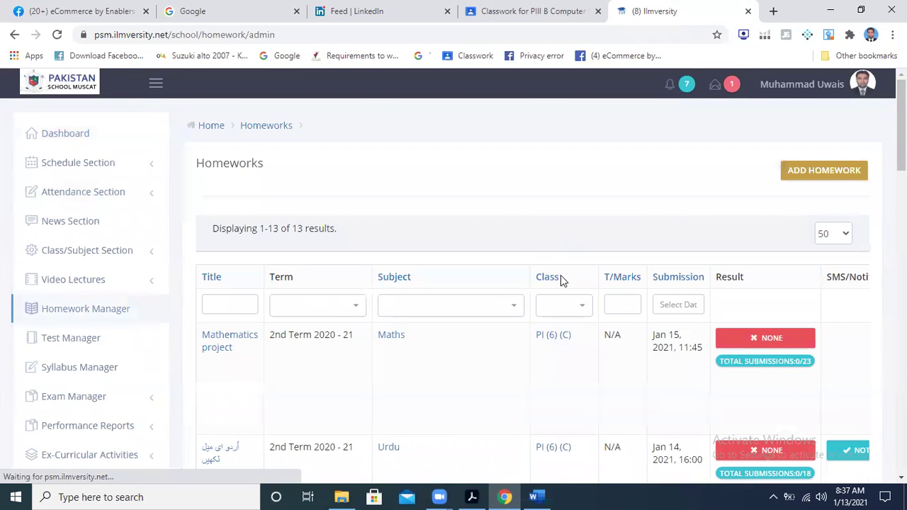
pyautogui.click(850, 177)
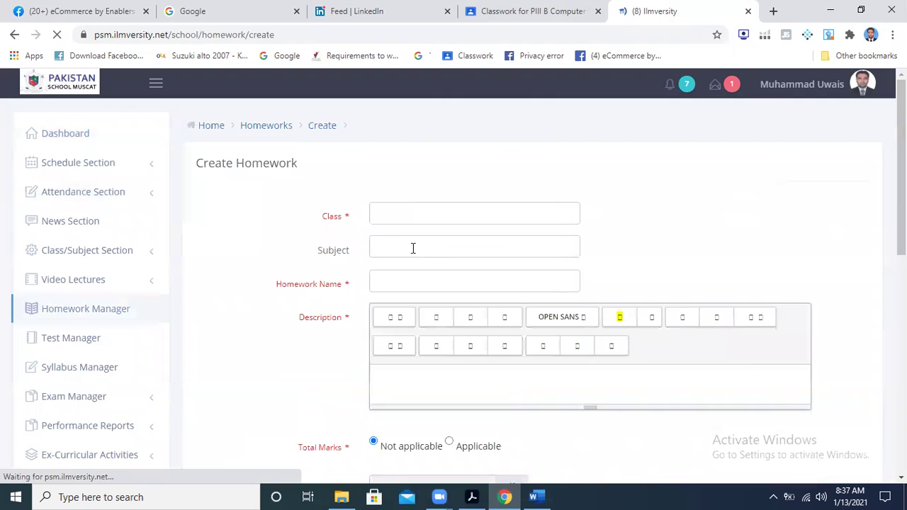
# Assign the homework to classes PIII (8) (B) and PIII (8) (C), with Computer Sc as the subject for both
pyautogui.click(510, 225)
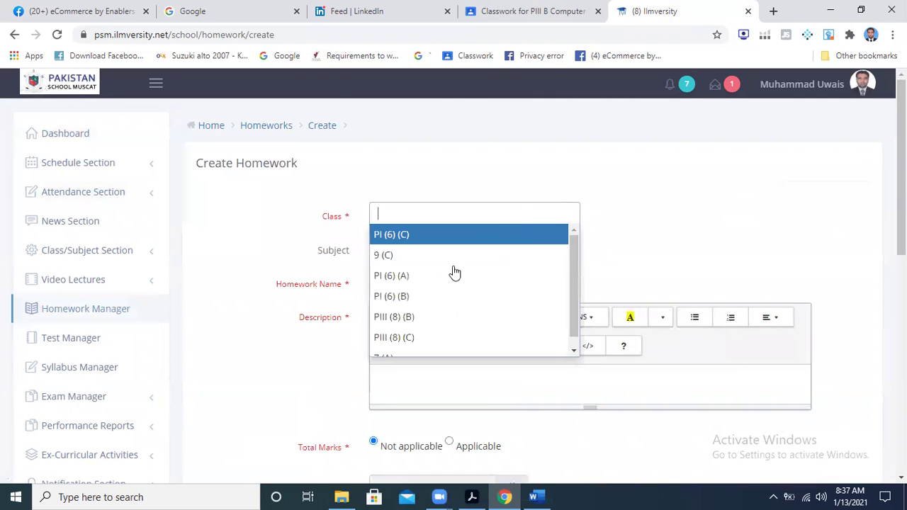
pyautogui.click(465, 320)
pyautogui.click(492, 207)
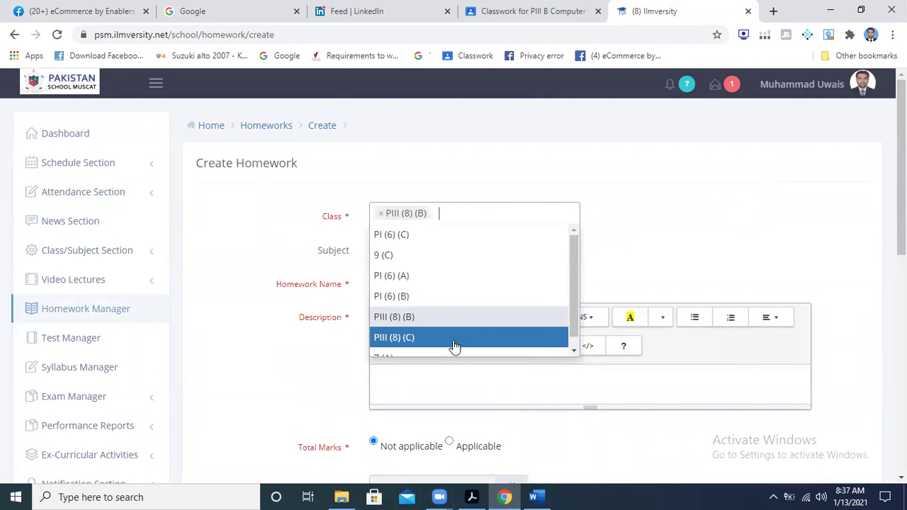
pyautogui.click(453, 340)
pyautogui.click(426, 250)
pyautogui.click(439, 273)
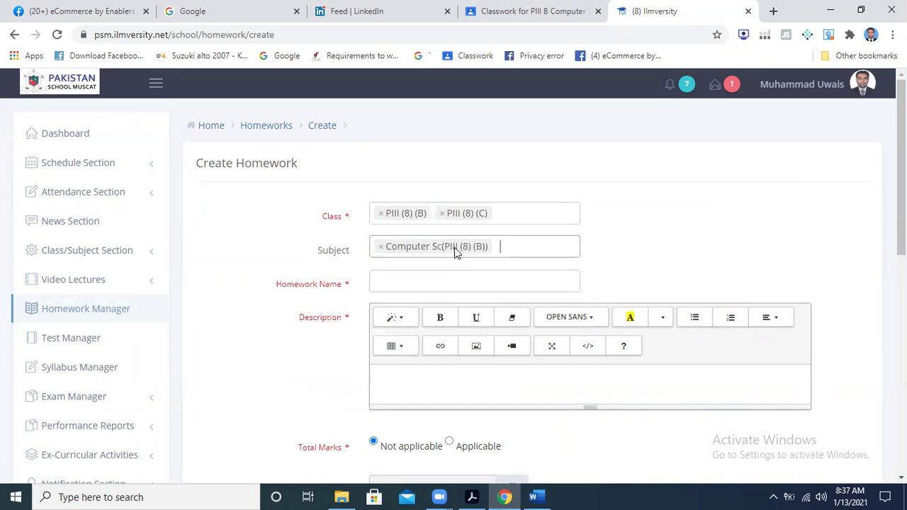
pyautogui.click(520, 246)
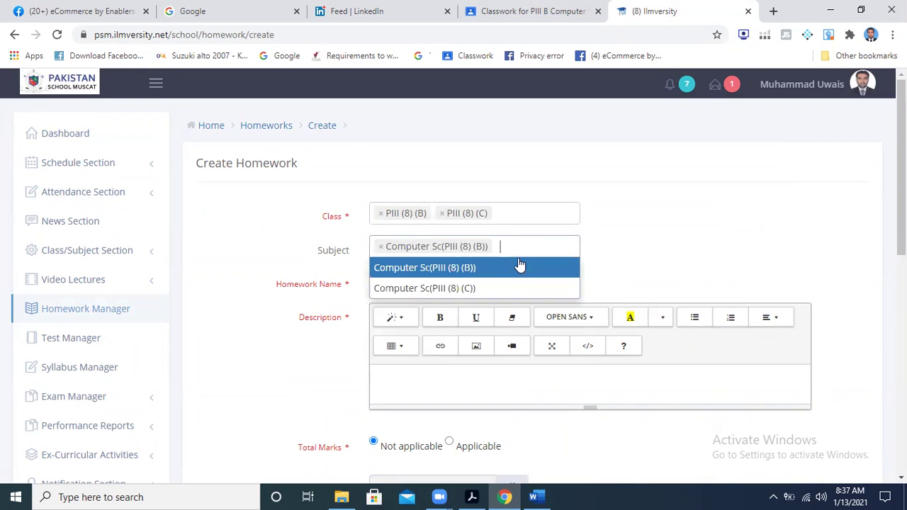
pyautogui.click(462, 288)
# Name the homework "Chapter 10 Home Work II" and paste the copied heading and question 2 answers into its description
pyautogui.click(439, 293)
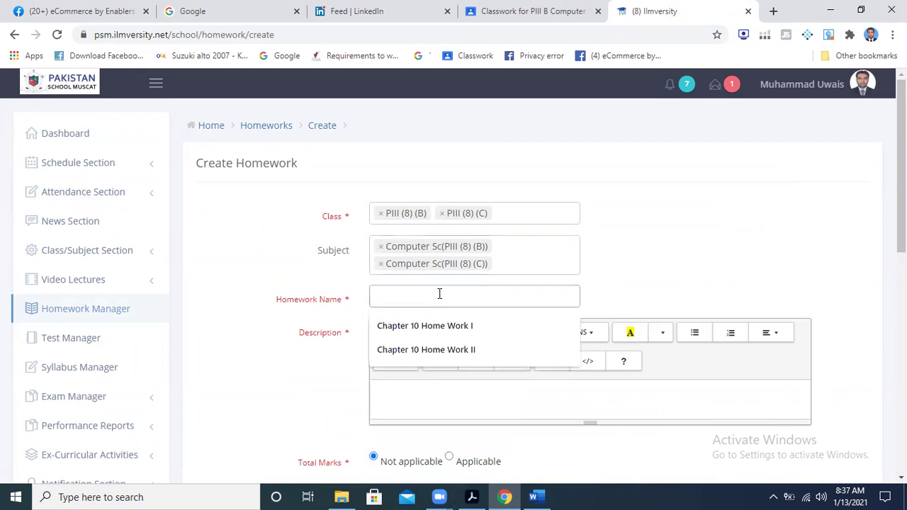
pyautogui.click(455, 350)
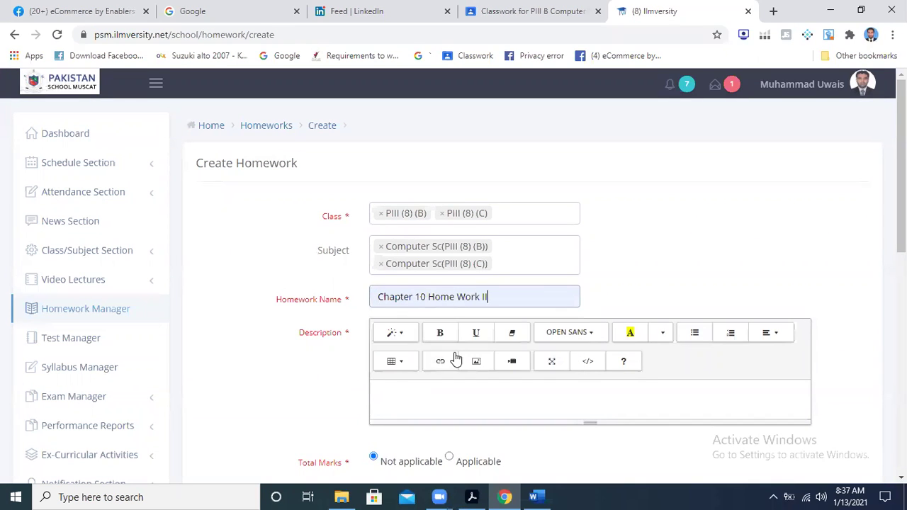
pyautogui.click(475, 394)
pyautogui.scroll(-1, 489, 354)
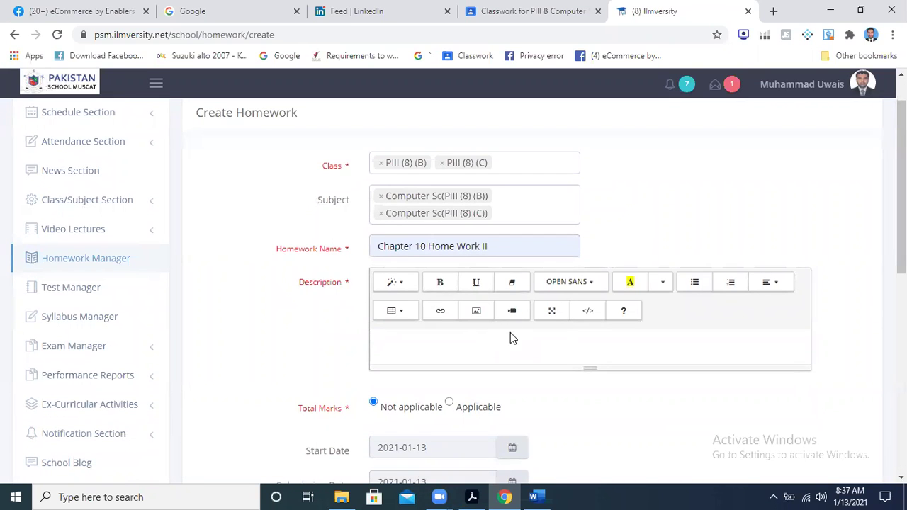
pyautogui.hotkey('ctrl', 'v')
pyautogui.click(479, 341)
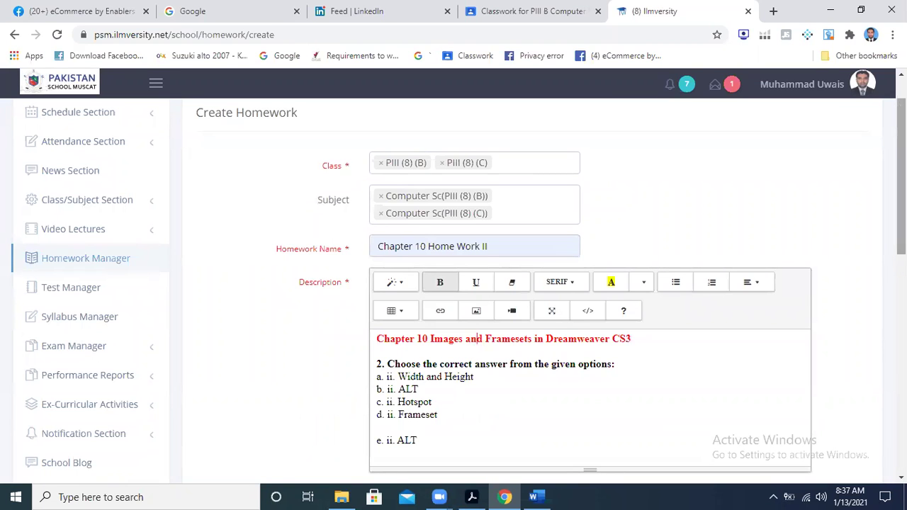
pyautogui.scroll(-2, 447, 293)
pyautogui.click(438, 289)
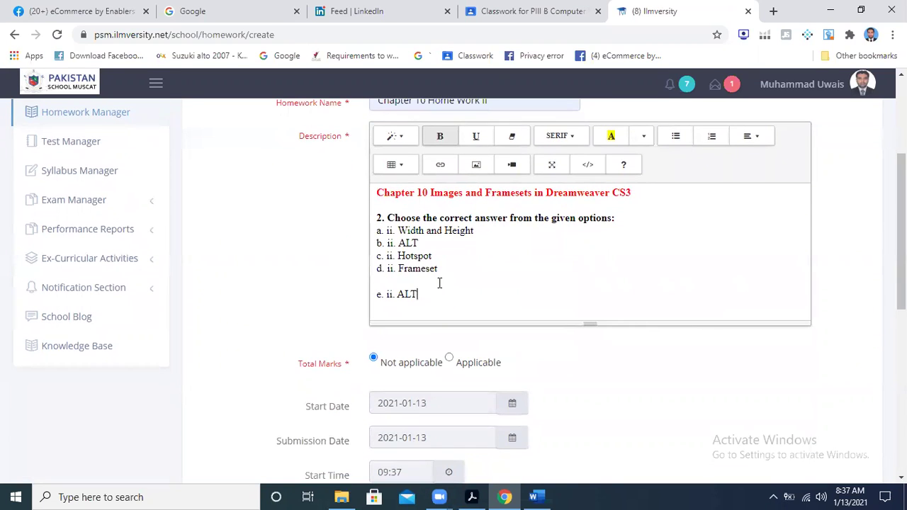
# Try to remove the blank line between answers d and e in the homework description
pyautogui.click(453, 270)
pyautogui.press('Delete')
pyautogui.press('Delete')
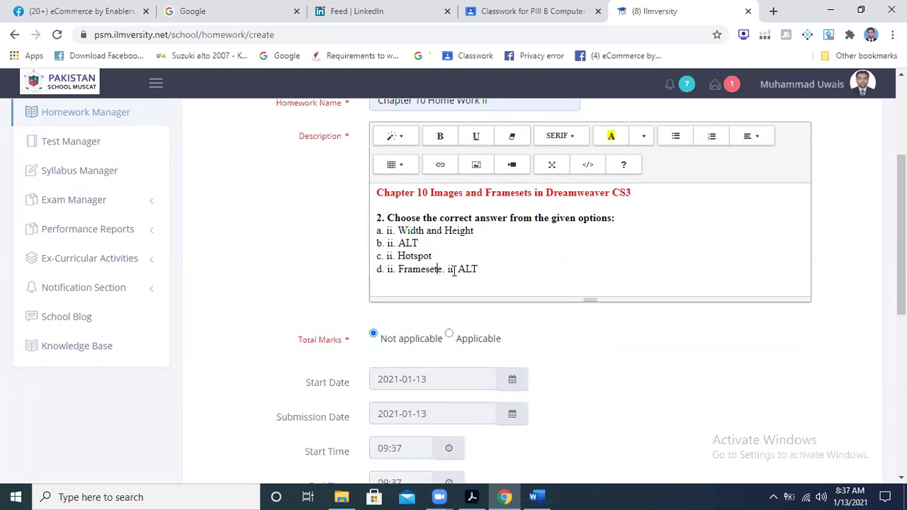
pyautogui.hotkey('ctrl', 'z')
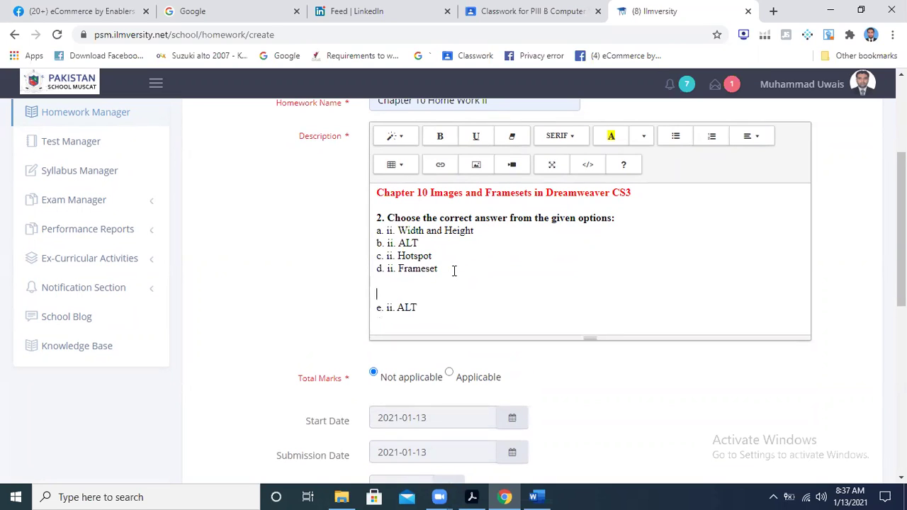
pyautogui.press('Delete')
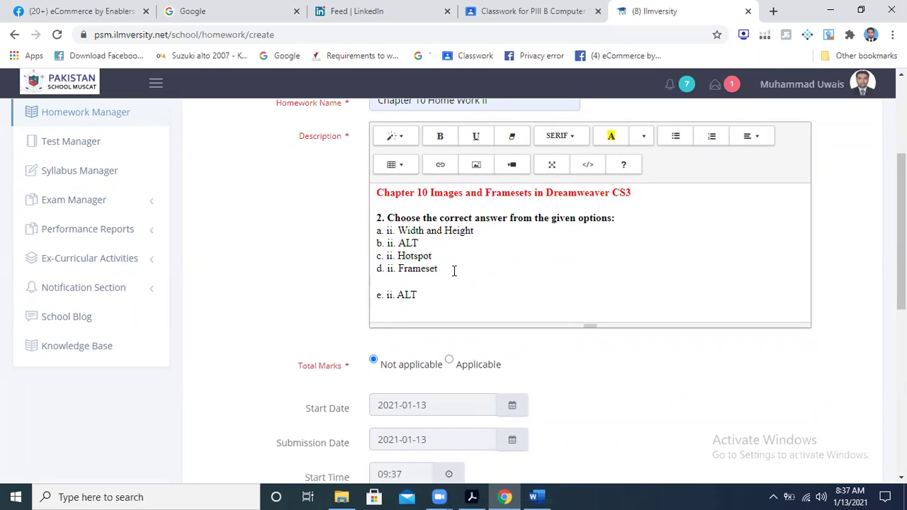
pyautogui.press('Delete')
pyautogui.press('Delete')
pyautogui.hotkey('ctrl', 'z')
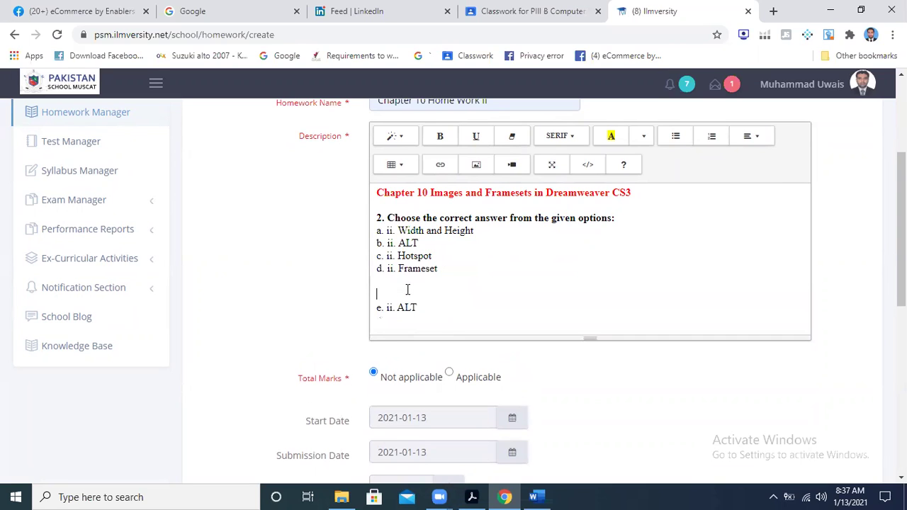
pyautogui.press('Delete')
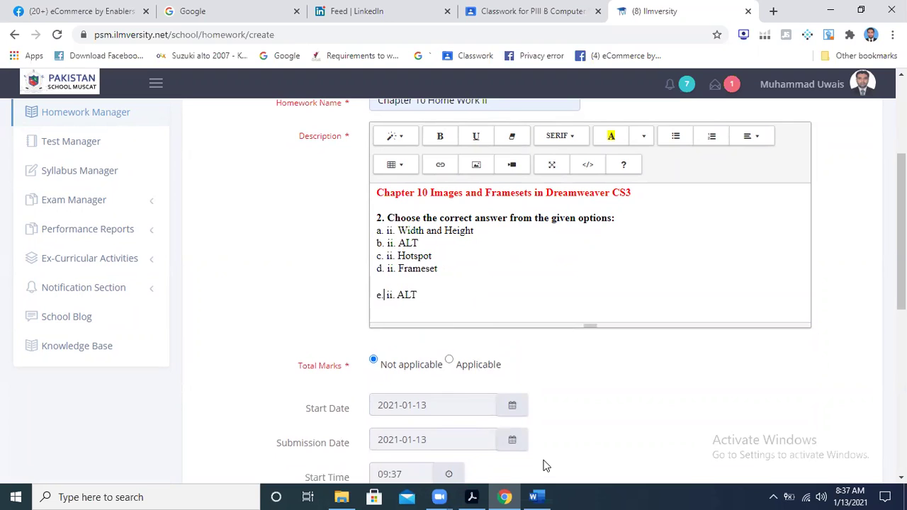
# Switch to Word and even out the paragraph spacing of question 2, removing the gap before answer e
pyautogui.hotkey('alt', 'Tab')
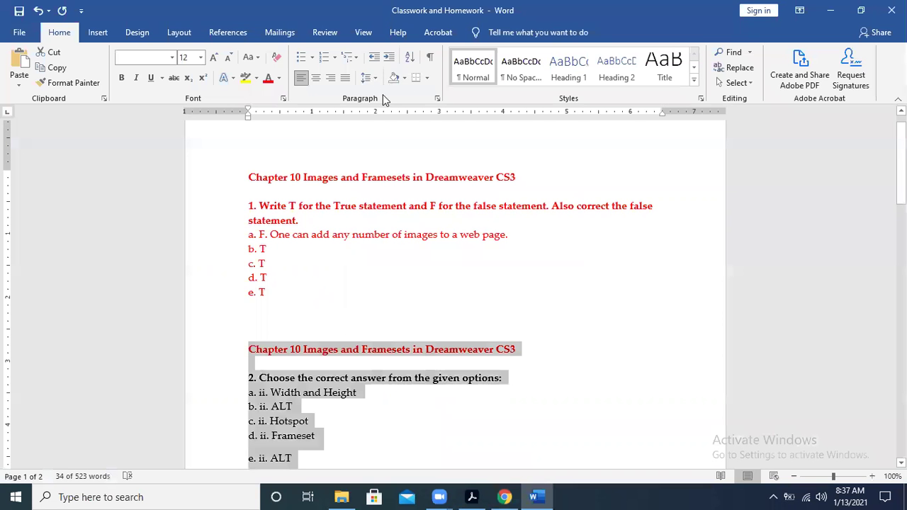
pyautogui.scroll(-4, 617, 280)
pyautogui.moveTo(248, 218); pyautogui.dragTo(319, 296)
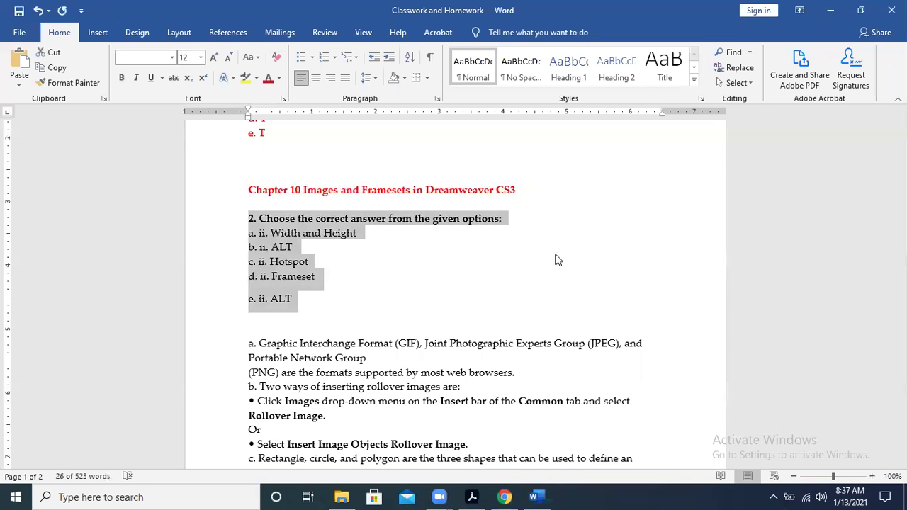
pyautogui.click(492, 237)
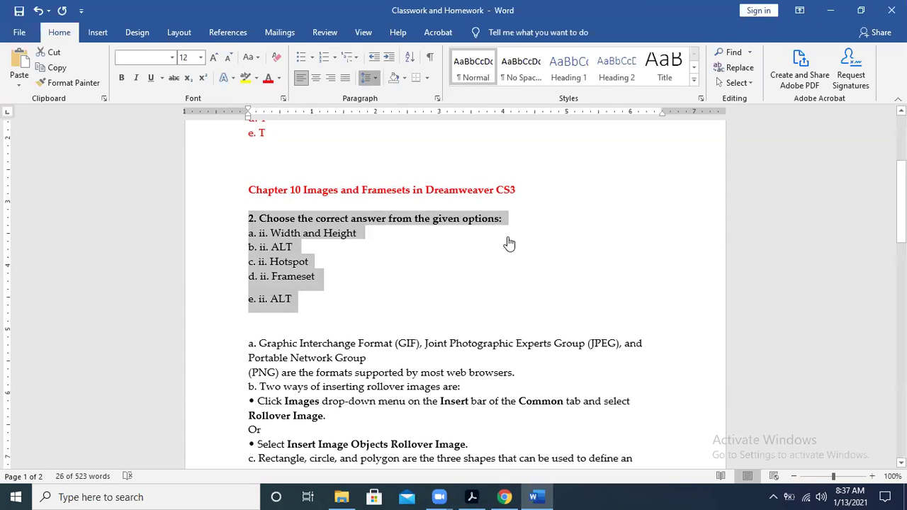
pyautogui.click(369, 78)
pyautogui.click(508, 243)
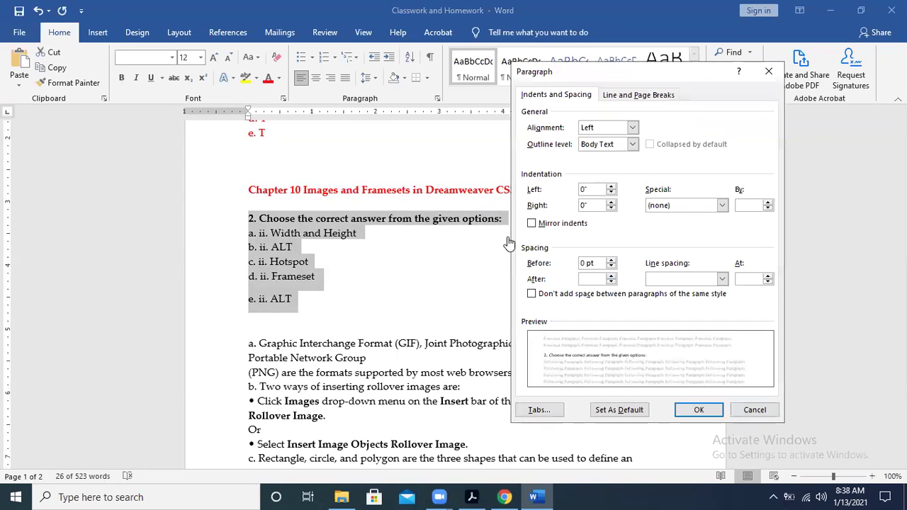
pyautogui.hotkey('shift', 'Tab')
pyautogui.hotkey('shift', 'Tab')
pyautogui.press('Return')
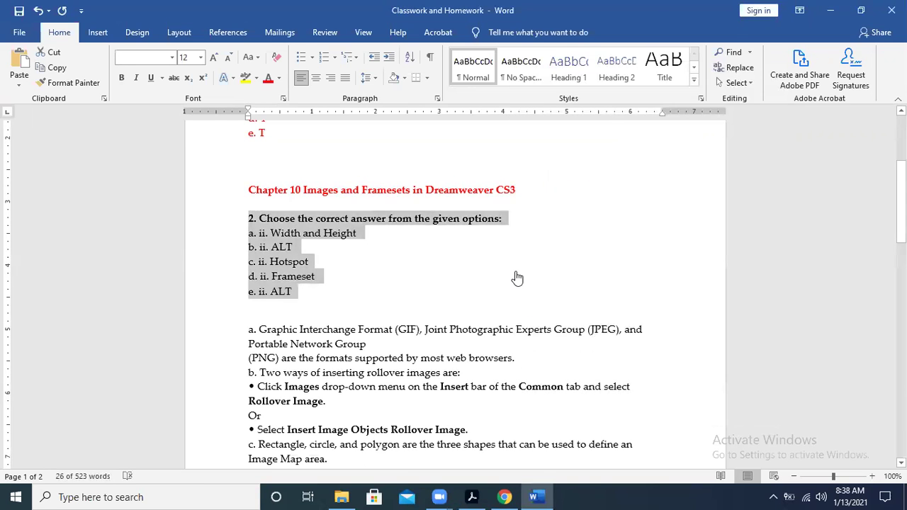
# Copy the chapter heading together with question 2 and its answers a to e
pyautogui.hotkey('shift', 'Up')
pyautogui.hotkey('shift', 'Up')
pyautogui.hotkey('shift', 'Up')
pyautogui.hotkey('shift', 'Down')
pyautogui.hotkey('shift', 'Down')
pyautogui.press('Up')
pyautogui.hotkey('shift', 'Down')
pyautogui.hotkey('shift', 'Down')
pyautogui.hotkey('shift', 'Down')
pyautogui.hotkey('shift', 'Down')
pyautogui.hotkey('shift', 'Down')
pyautogui.hotkey('shift', 'Down')
pyautogui.hotkey('shift', 'Down')
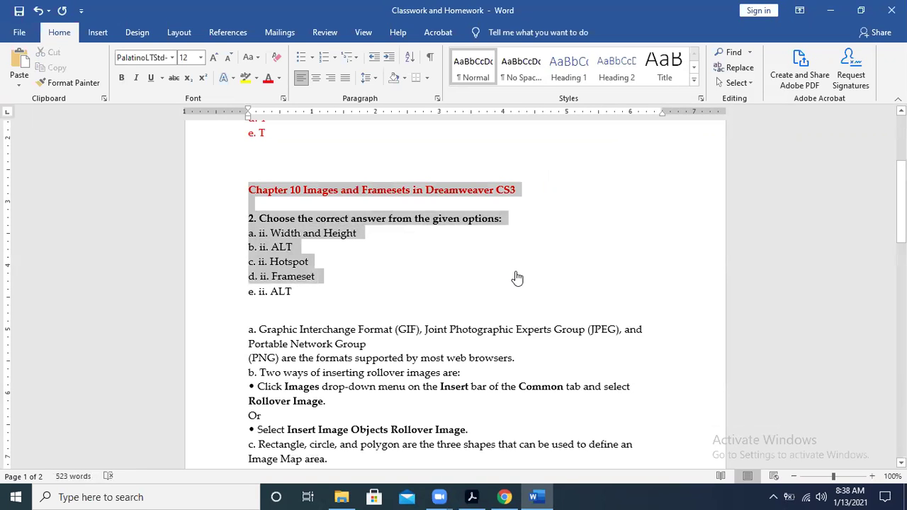
pyautogui.hotkey('shift', 'Down')
pyautogui.hotkey('ctrl', 'c')
# Switch to Chrome and replace the whole homework description with the copied heading and question 2 answers
pyautogui.hotkey('alt', 'Tab')
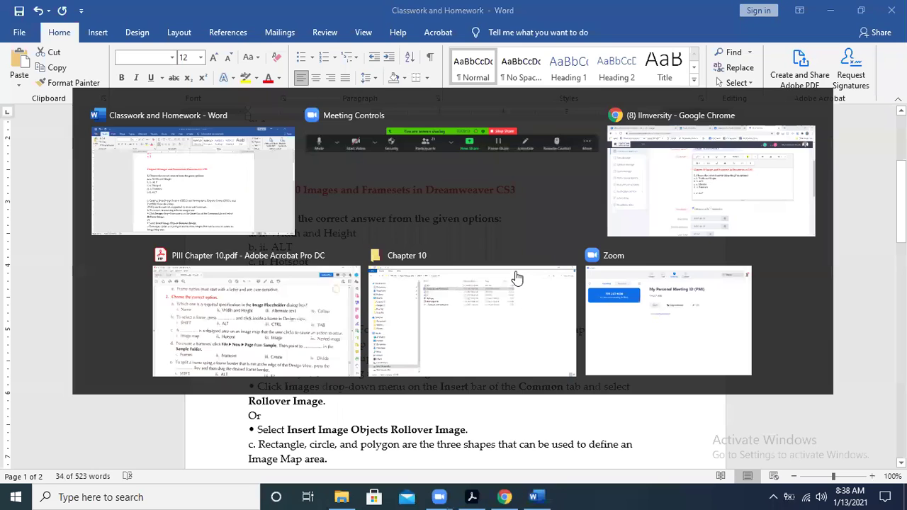
pyautogui.hotkey('alt', 'Tab')
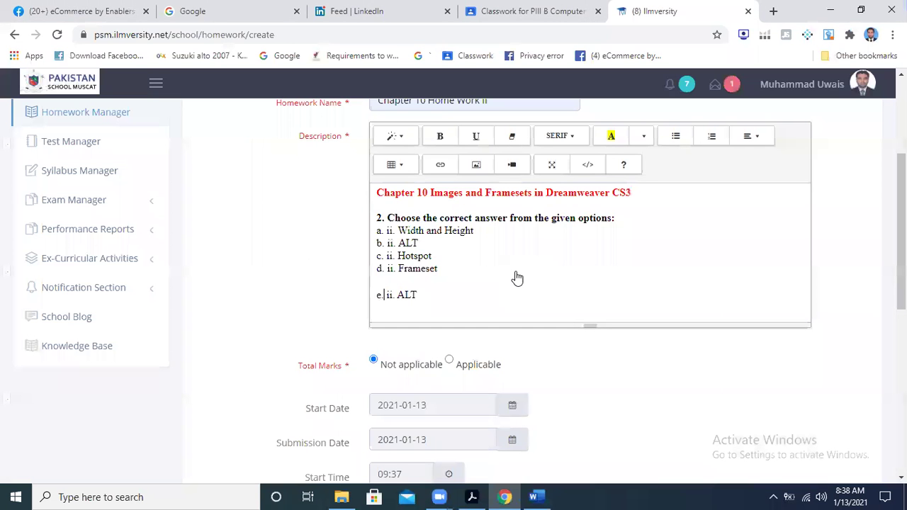
pyautogui.hotkey('ctrl', 'a')
pyautogui.hotkey('ctrl', 'v')
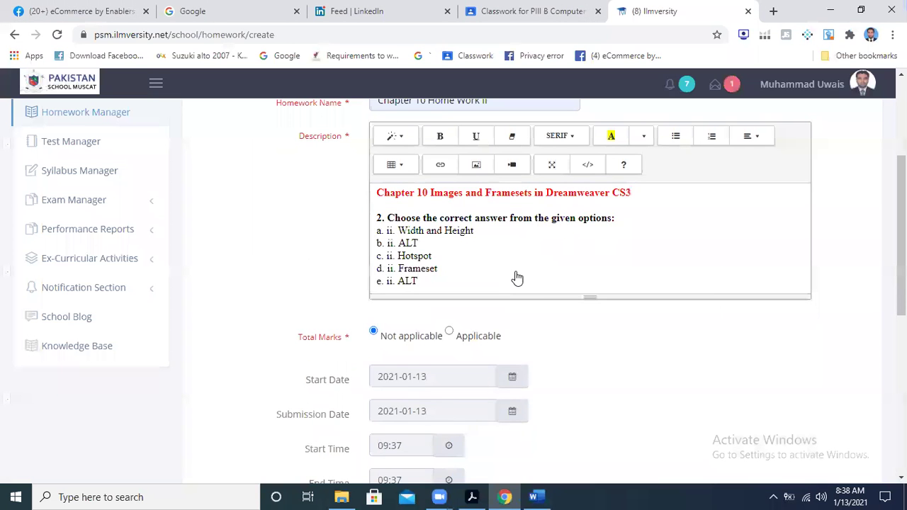
# Set the homework's submission date to 2021-01-14
pyautogui.scroll(-2, 517, 278)
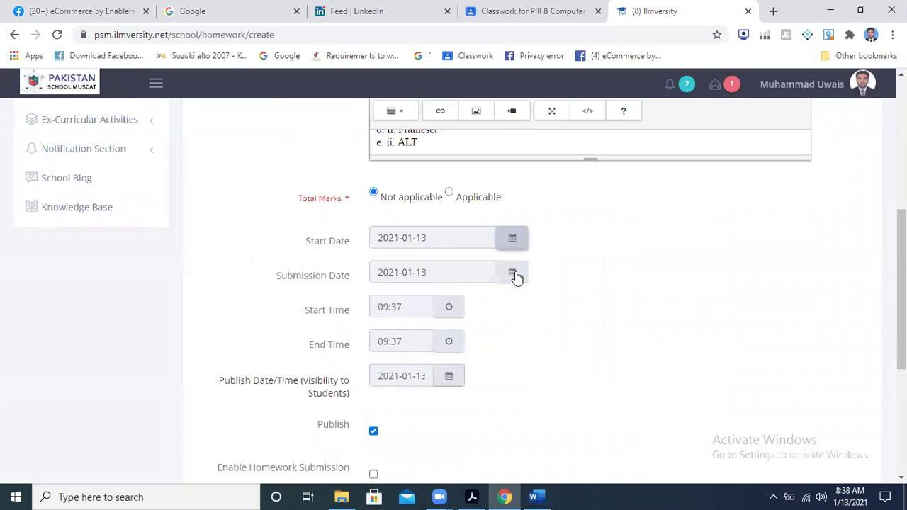
pyautogui.click(513, 275)
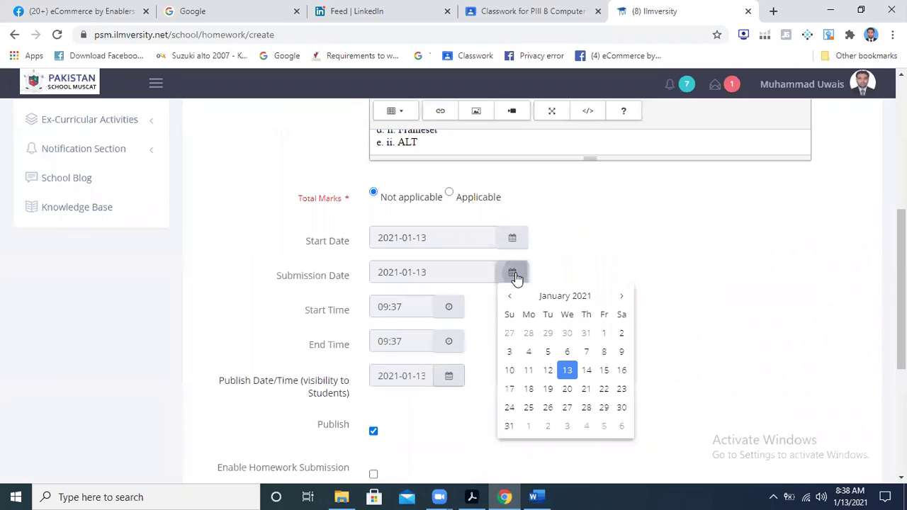
pyautogui.click(586, 371)
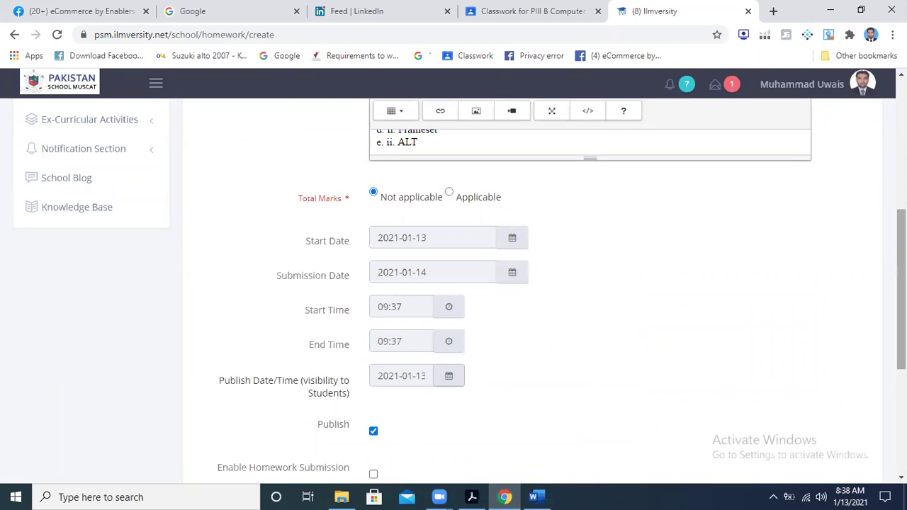
# Enable homework submission, late homework submission and sending a notification for the homework
pyautogui.scroll(-3, 453, 283)
pyautogui.scroll(-1, 360, 318)
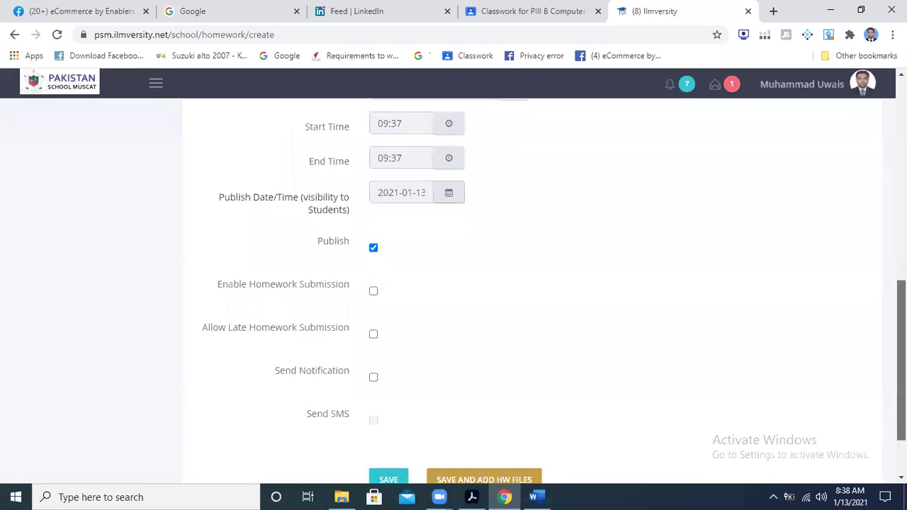
pyautogui.click(373, 259)
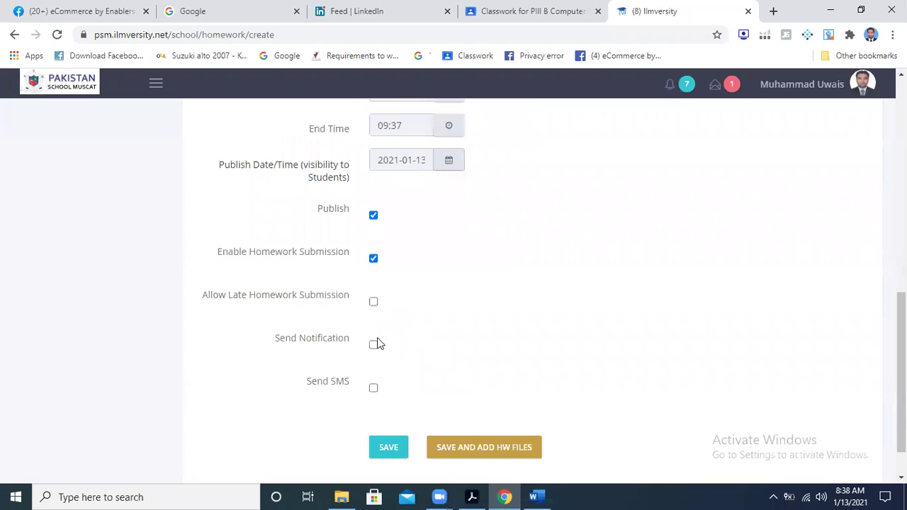
pyautogui.click(373, 301)
pyautogui.click(373, 345)
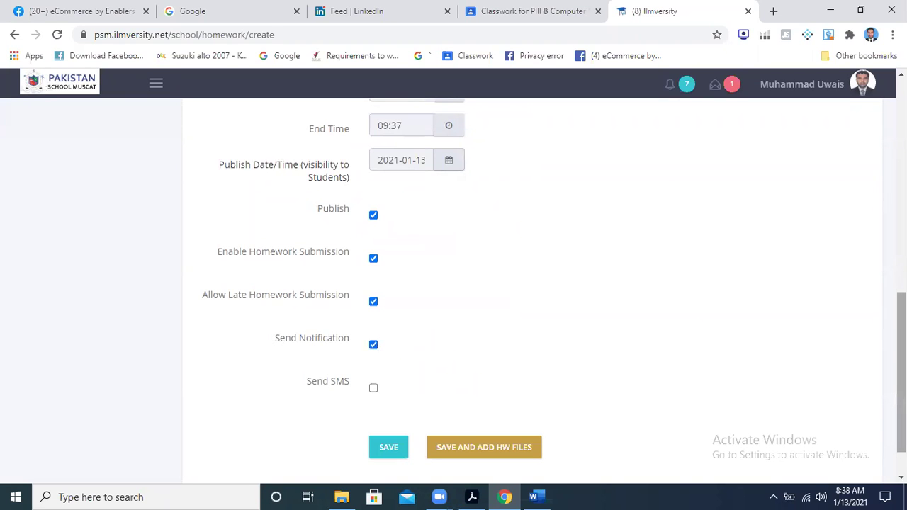
# Add the line "Write in your notebooks" above the chapter heading in the description and save the homework
pyautogui.scroll(8, 407, 282)
pyautogui.scroll(-1, 408, 282)
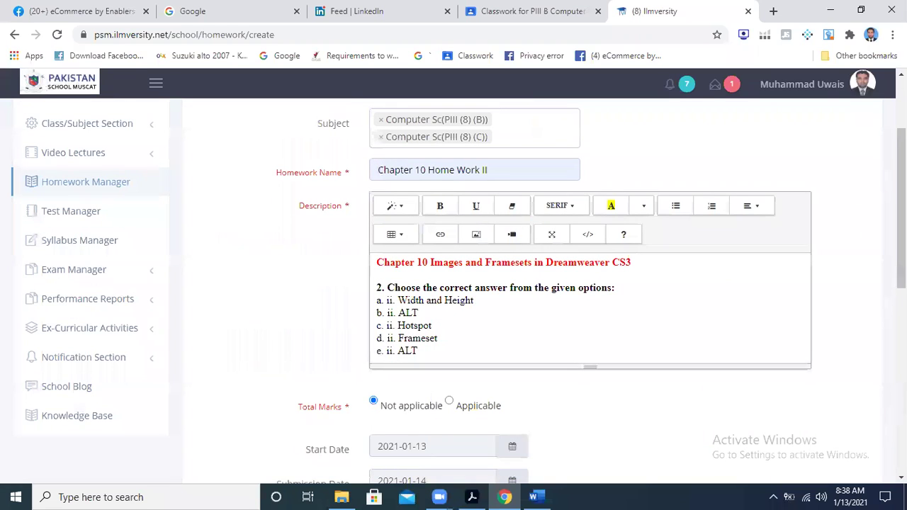
pyautogui.scroll(-1, 446, 269)
pyautogui.scroll(-6, 453, 283)
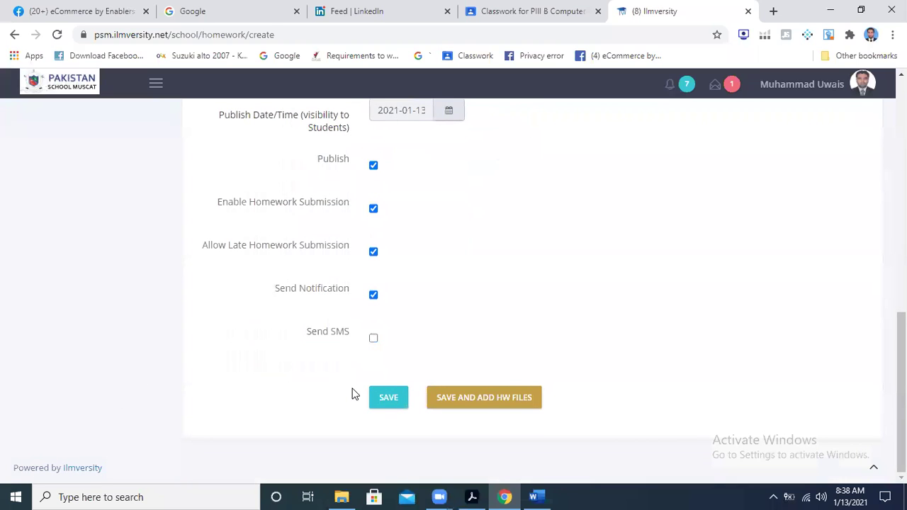
pyautogui.click(449, 398)
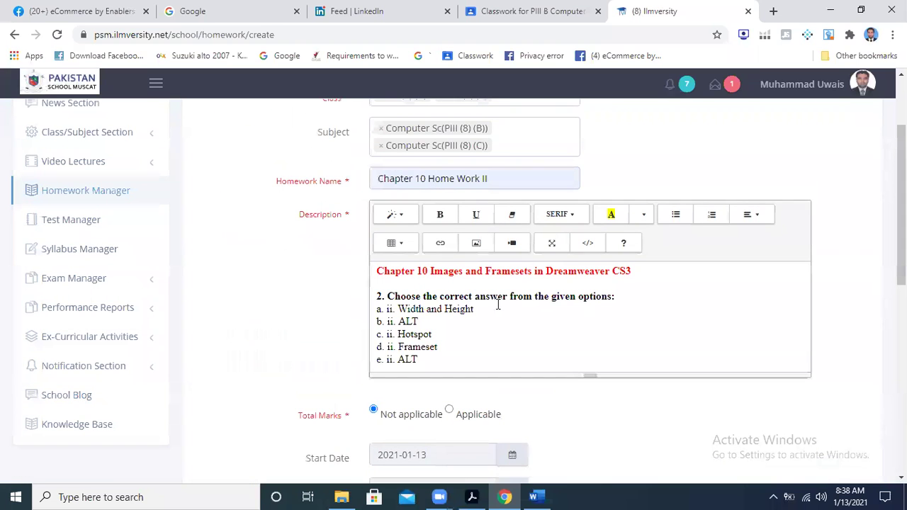
pyautogui.press('Up')
pyautogui.press('Return')
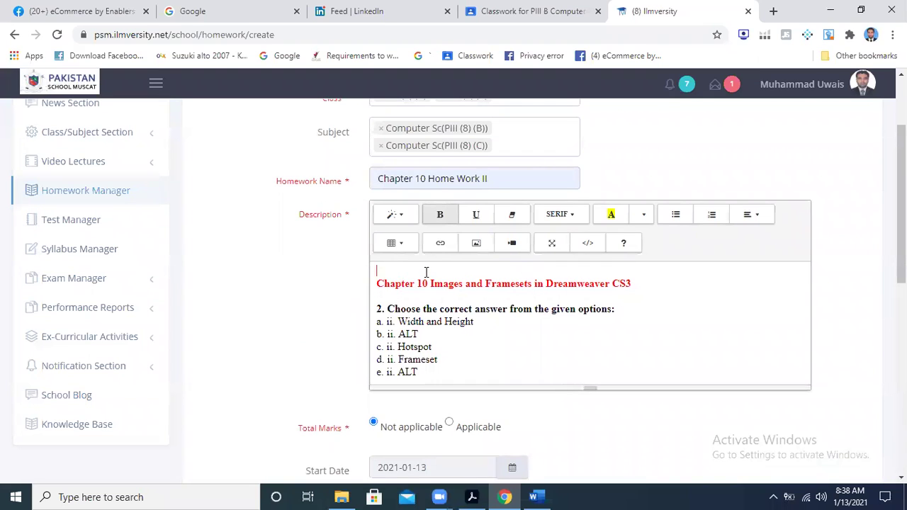
pyautogui.write('Write in your noteboosk')
pyautogui.press('BackSpace')
pyautogui.press('BackSpace')
pyautogui.write('ks')
pyautogui.press('Down')
pyautogui.press('Down')
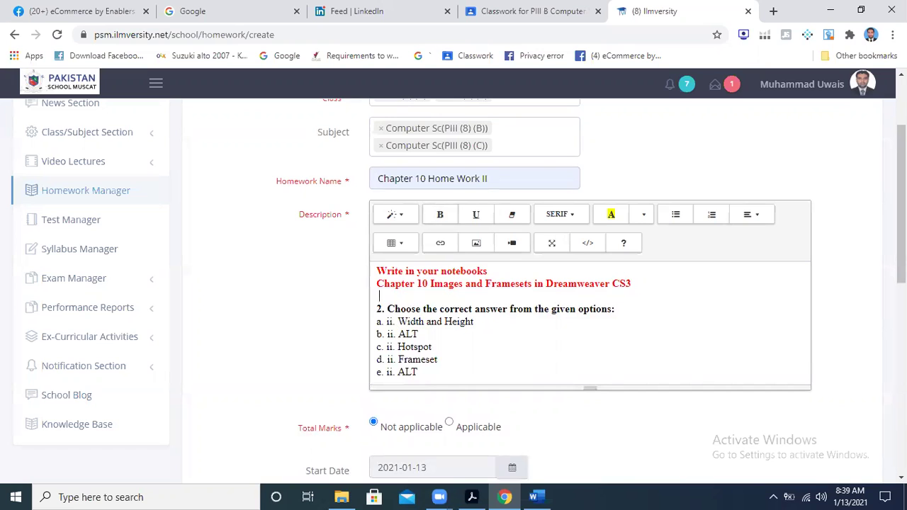
pyautogui.moveTo(901, 205); pyautogui.dragTo(901, 394)
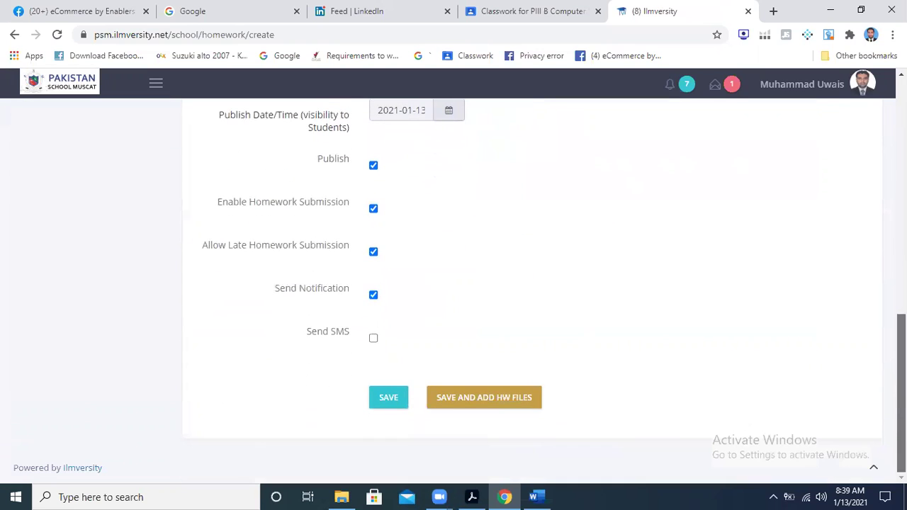
pyautogui.click(396, 398)
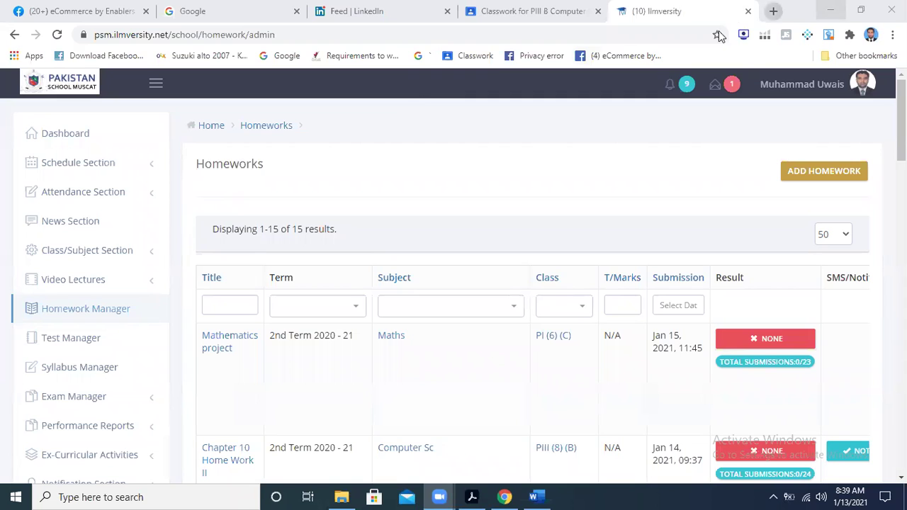
# In the Google Classroom material, replace the question 1 homework text with the copied heading and question 2, and remove the attached YouTube video
pyautogui.click(504, 16)
pyautogui.moveTo(59, 351); pyautogui.dragTo(132, 471)
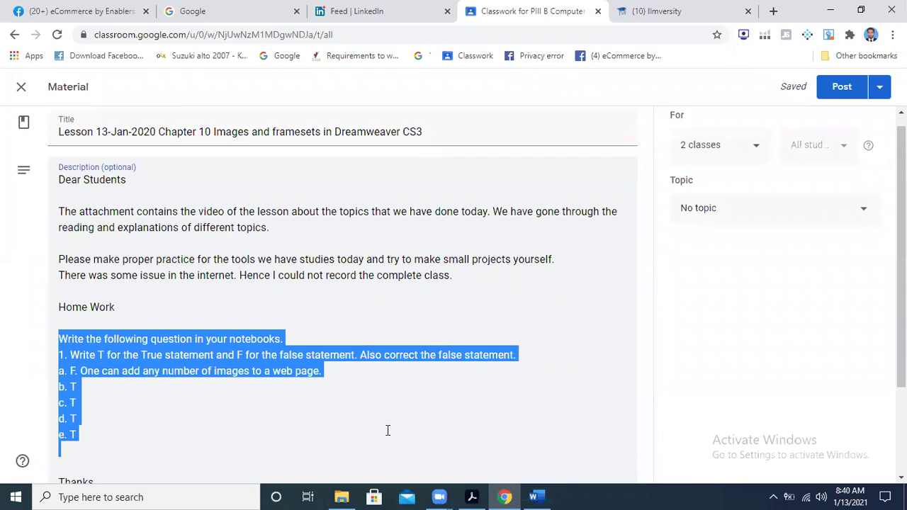
pyautogui.hotkey('ctrl', 'v')
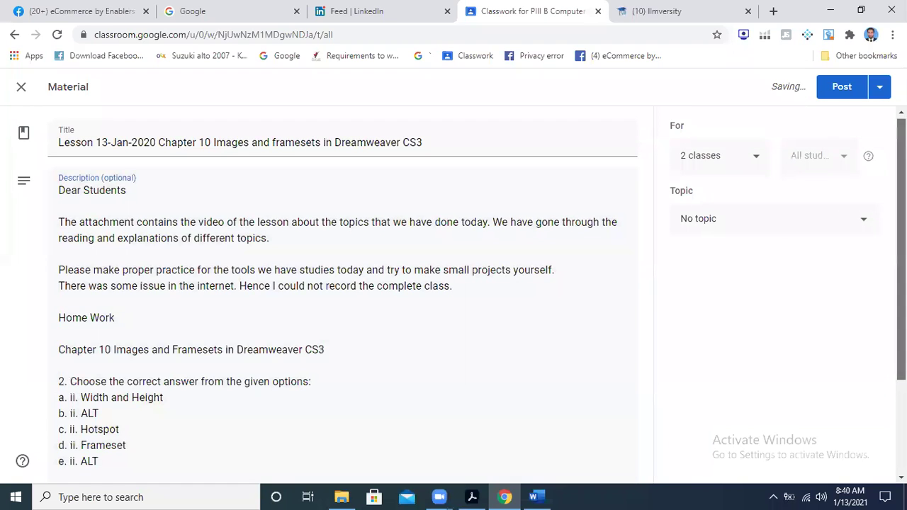
pyautogui.scroll(-2, 340, 283)
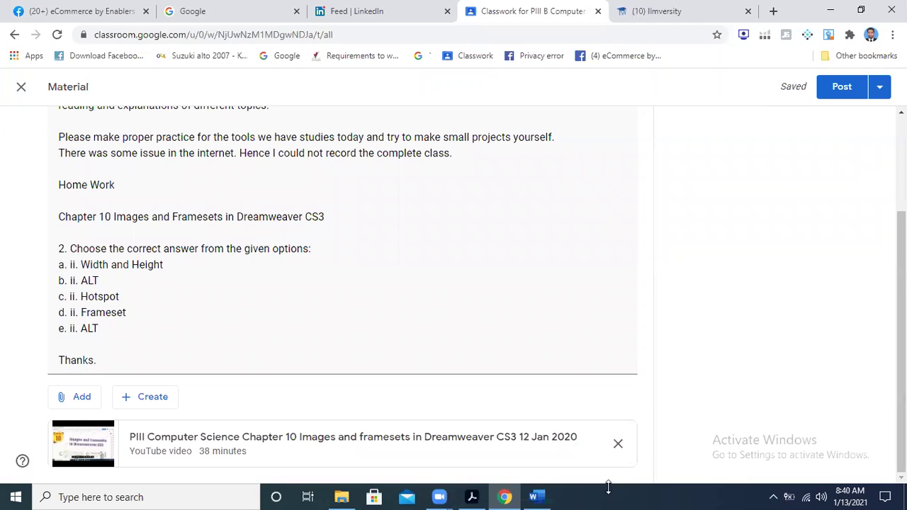
pyautogui.click(618, 439)
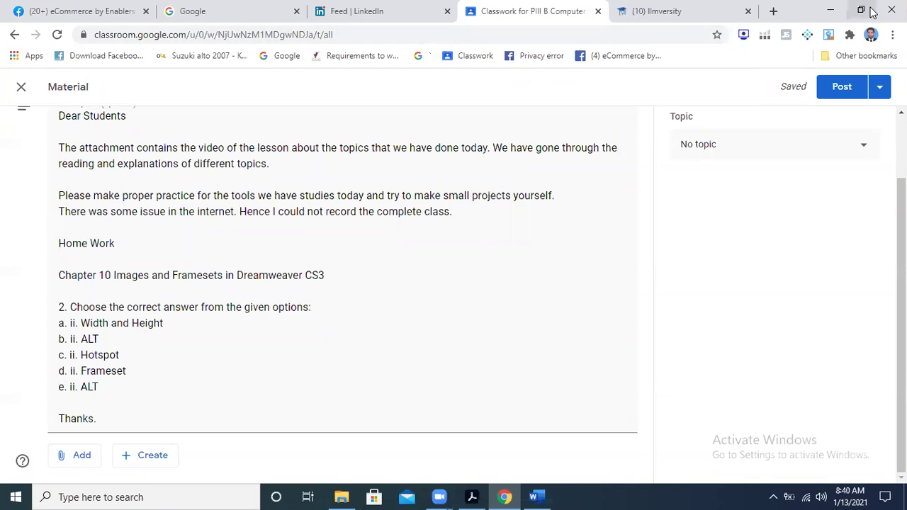
# Switch to Word, then close the Classwork and Homework document, saving its changes
pyautogui.click(829, 10)
pyautogui.click(525, 312)
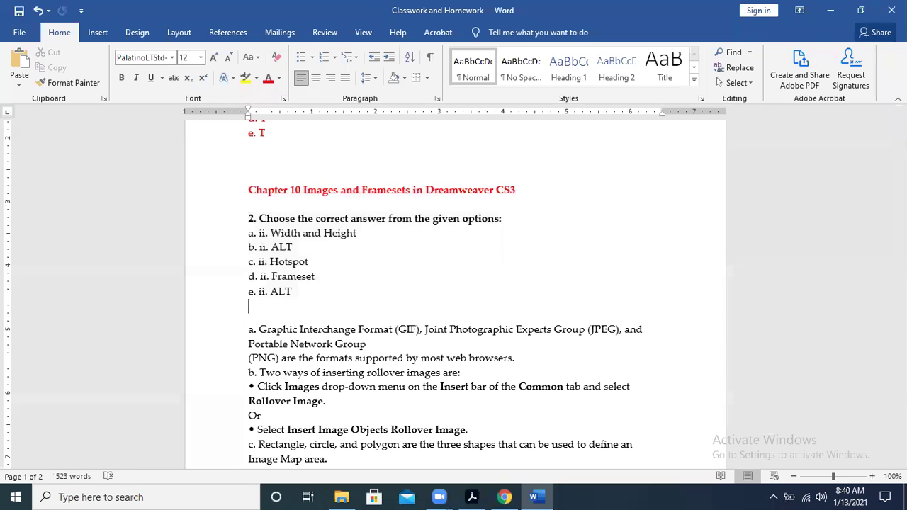
pyautogui.click(891, 10)
pyautogui.click(413, 276)
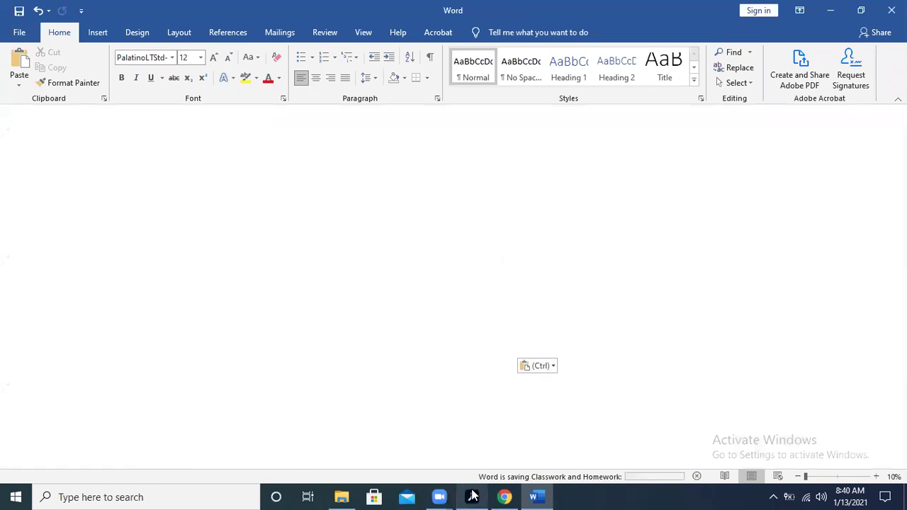
# Switch to the PIII Chapter 10 PDF in Acrobat and find the Rollover Images section on page 3
pyautogui.click(474, 497)
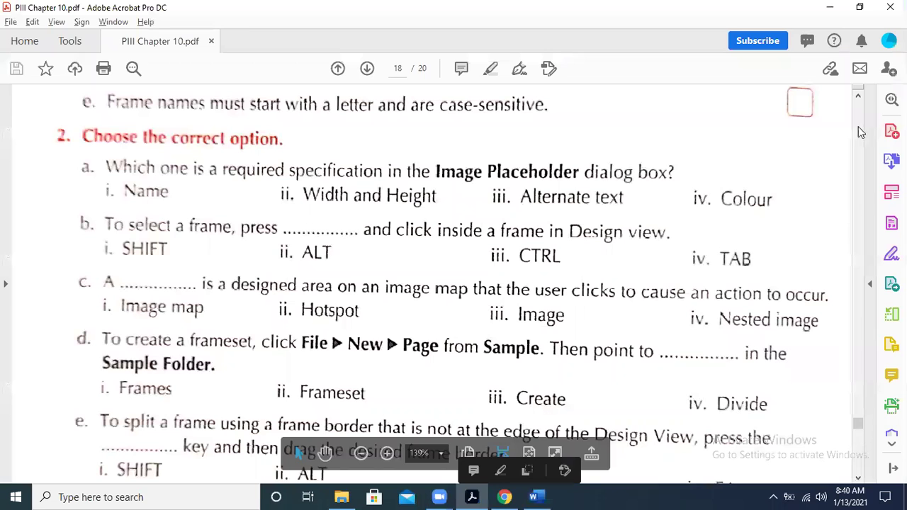
pyautogui.scroll(-2, 867, 437)
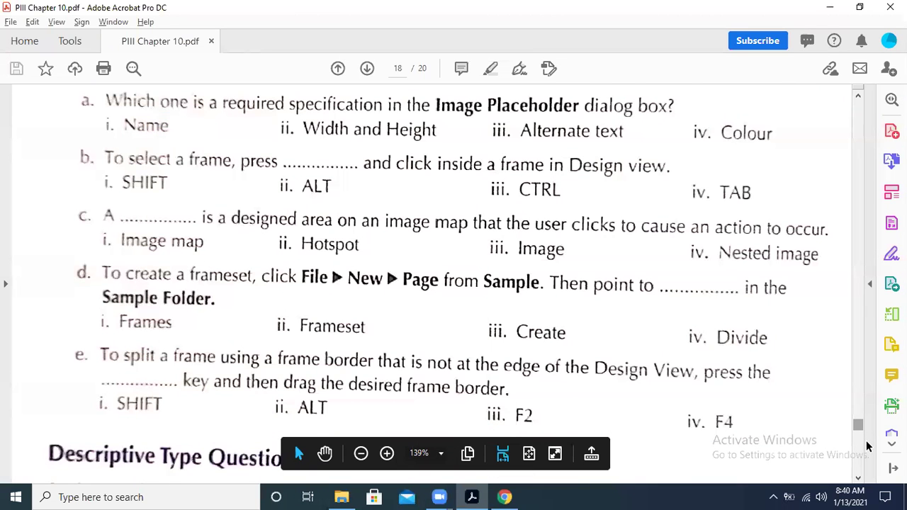
pyautogui.press('Home')
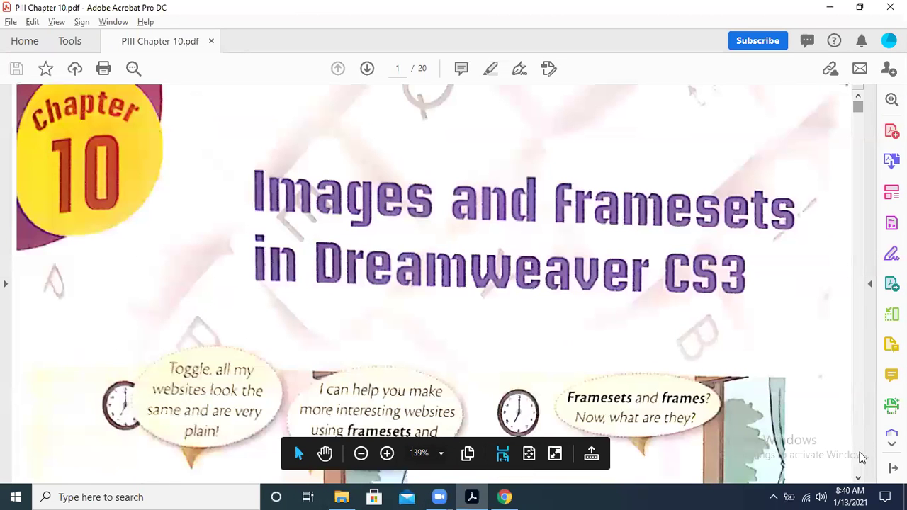
pyautogui.click(857, 125)
pyautogui.click(855, 141)
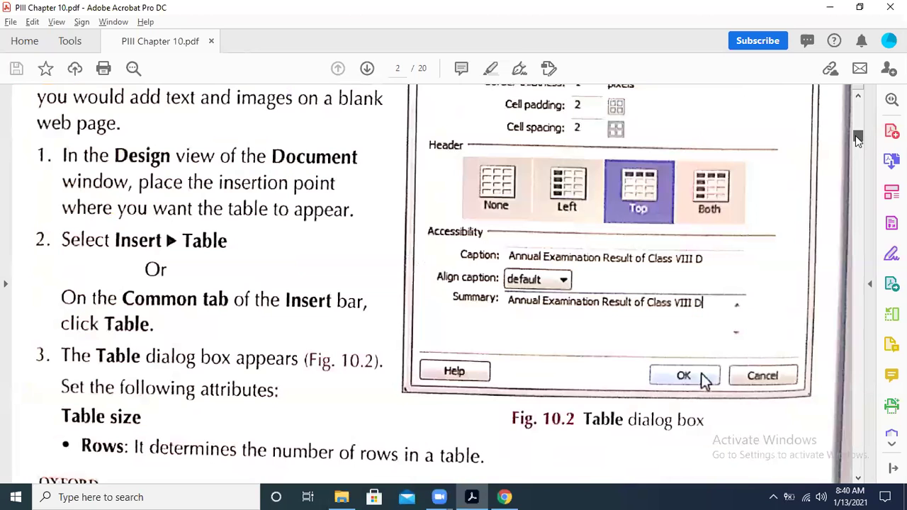
pyautogui.moveTo(855, 138); pyautogui.dragTo(855, 148)
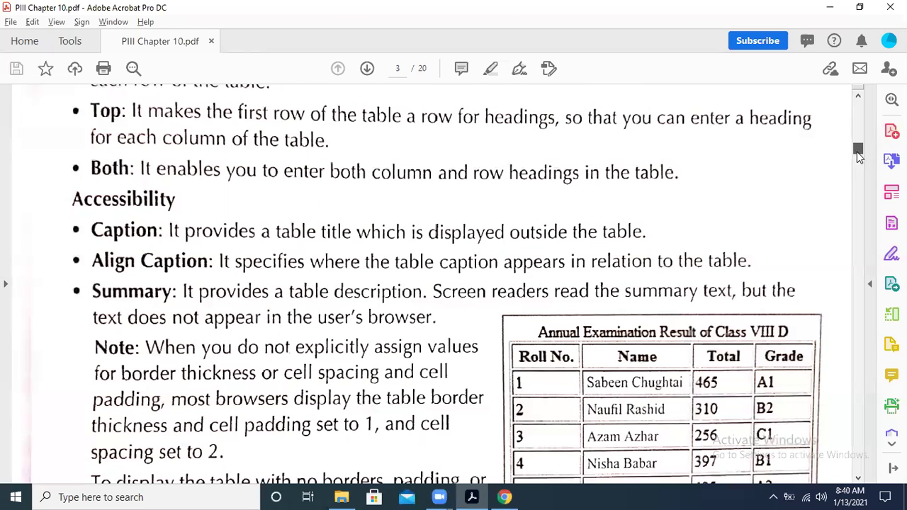
pyautogui.scroll(-5, 857, 151)
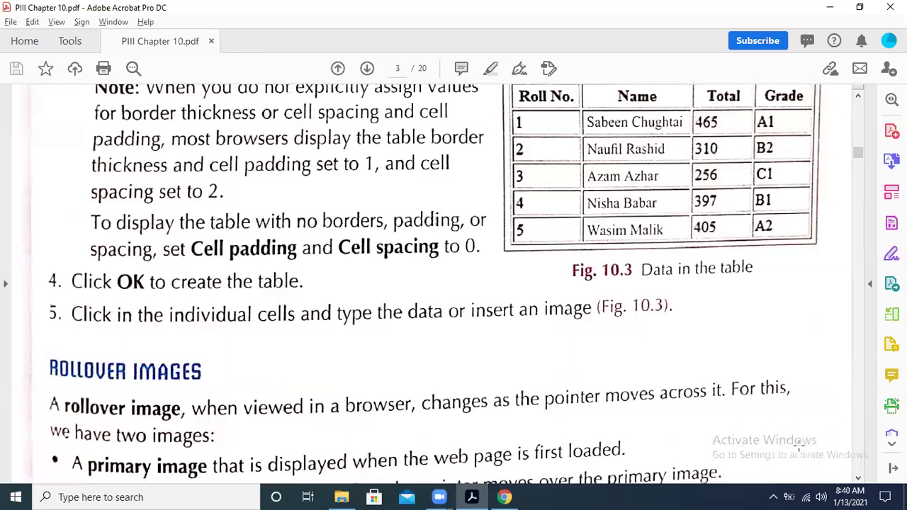
pyautogui.scroll(-4, 798, 445)
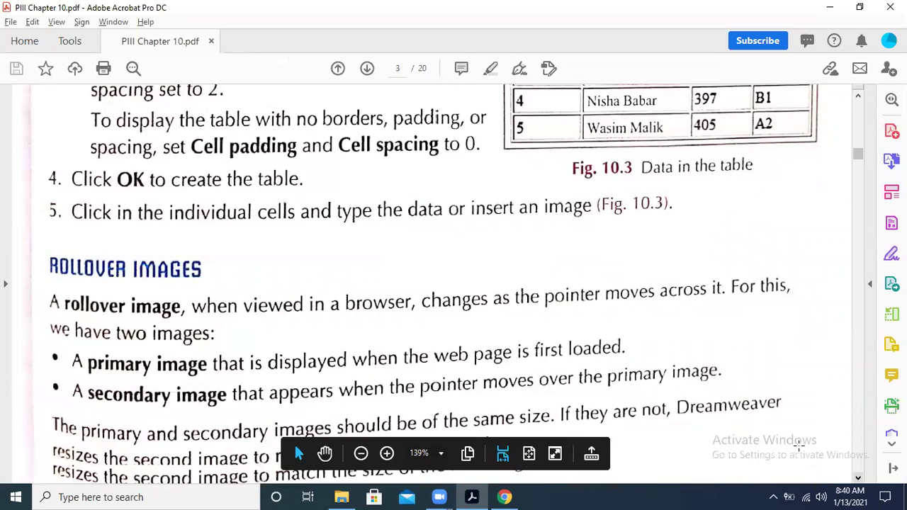
pyautogui.scroll(-1, 798, 445)
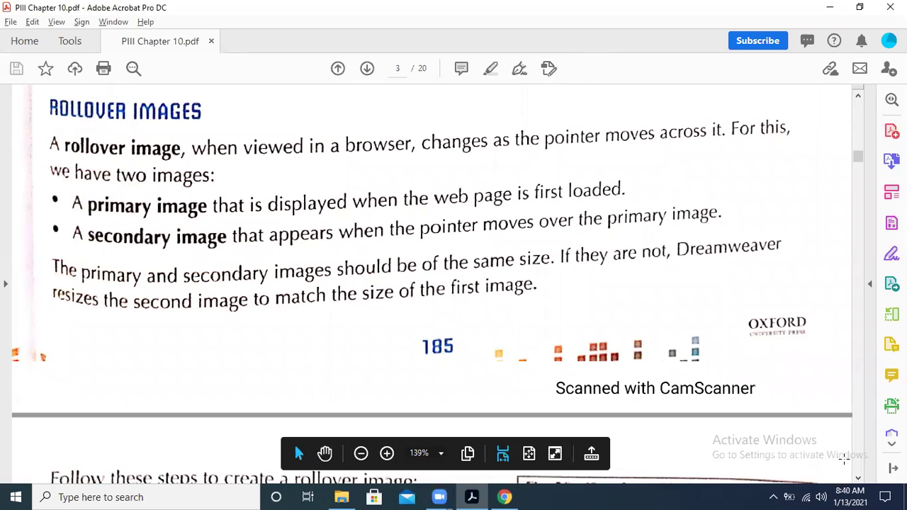
# Read through the Rollover Images section, from the primary and secondary image definitions to the examples in Fig. 10.7 and Fig. 10.8
pyautogui.press('Down')
pyautogui.press('Down')
pyautogui.press('Down')
pyautogui.press('Down')
pyautogui.press('Down')
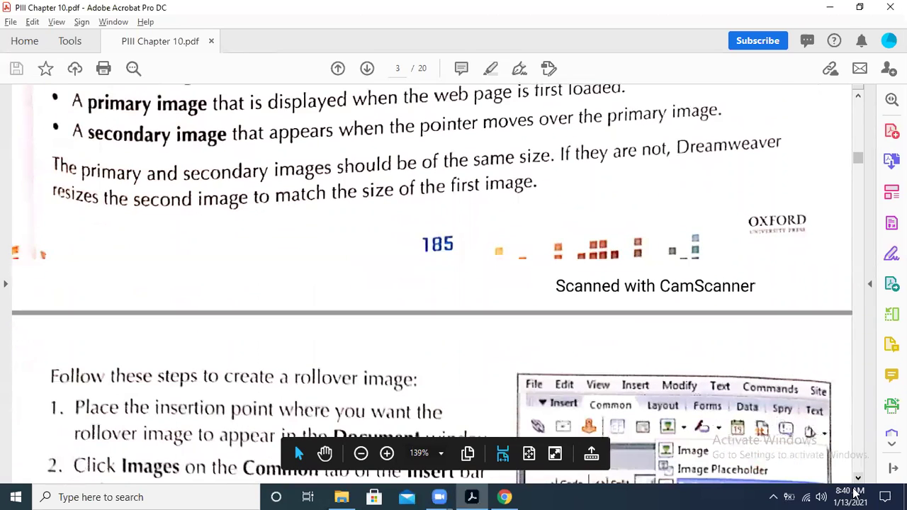
pyautogui.press('Down')
pyautogui.press('Down')
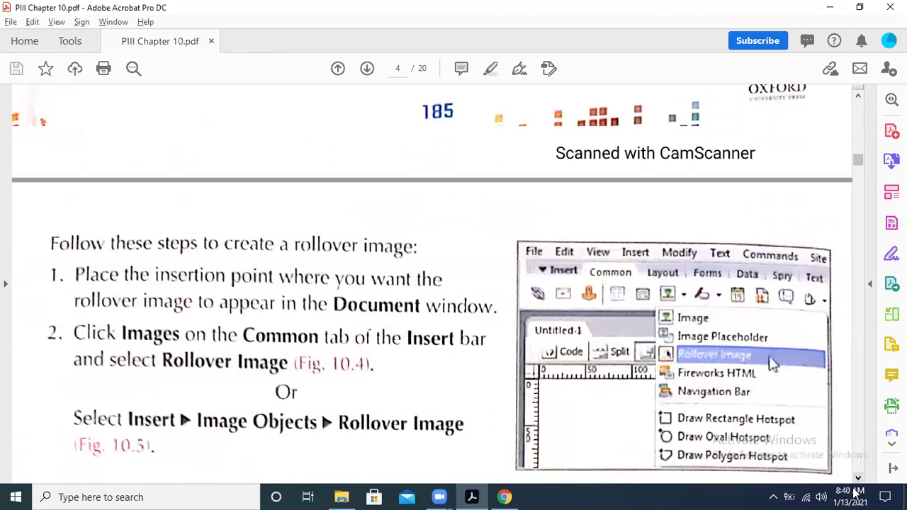
pyautogui.press('Down')
pyautogui.press('Down')
pyautogui.press('Down')
pyautogui.press('Down')
pyautogui.press('Down')
pyautogui.press('Down')
pyautogui.press('Down')
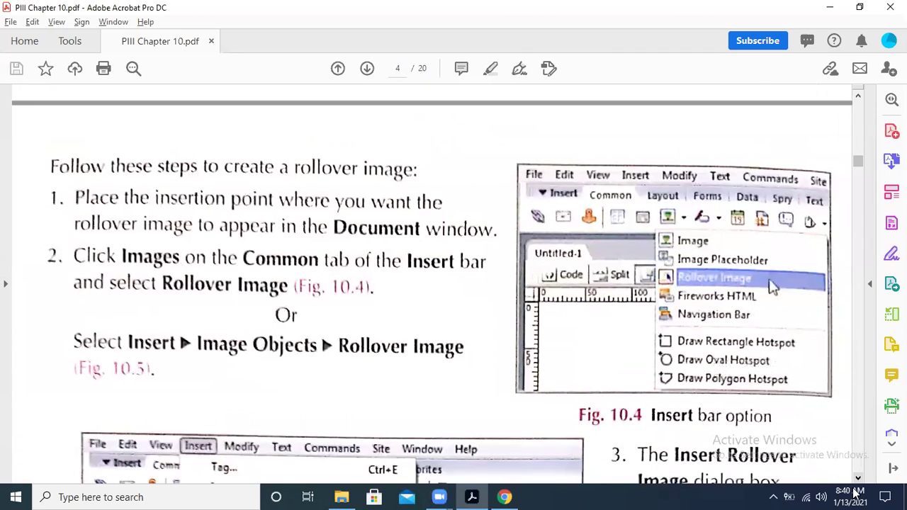
pyautogui.press('Down')
pyautogui.press('Down')
pyautogui.press('Down')
pyautogui.press('Down')
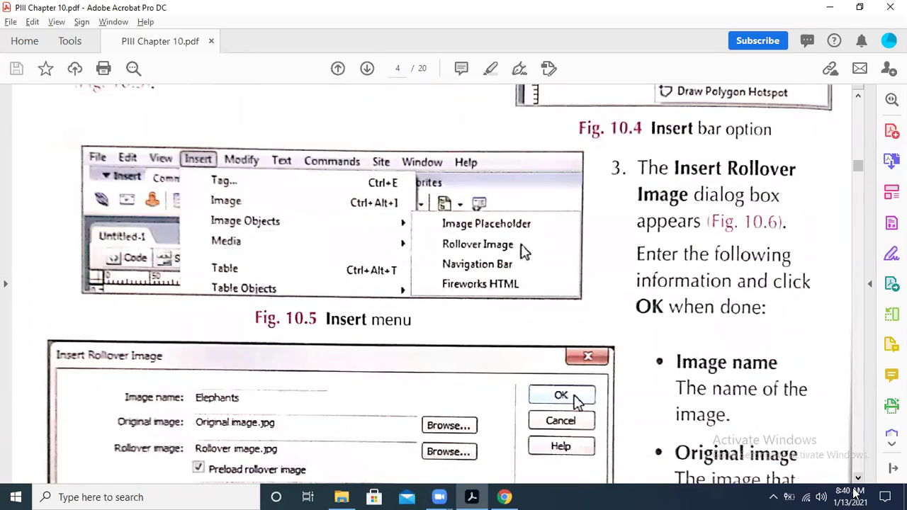
pyautogui.press('Down')
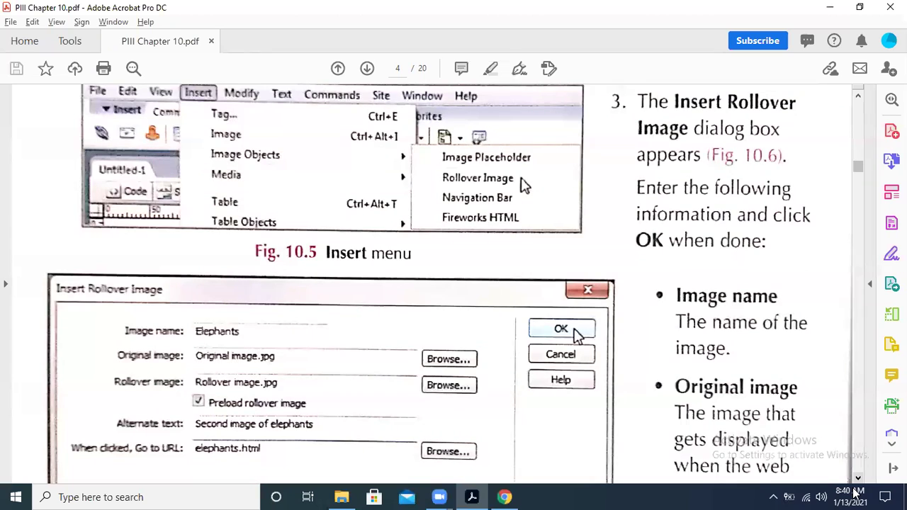
pyautogui.press('Down')
pyautogui.press('Down')
pyautogui.press('Down')
pyautogui.press('Down')
pyautogui.press('Down')
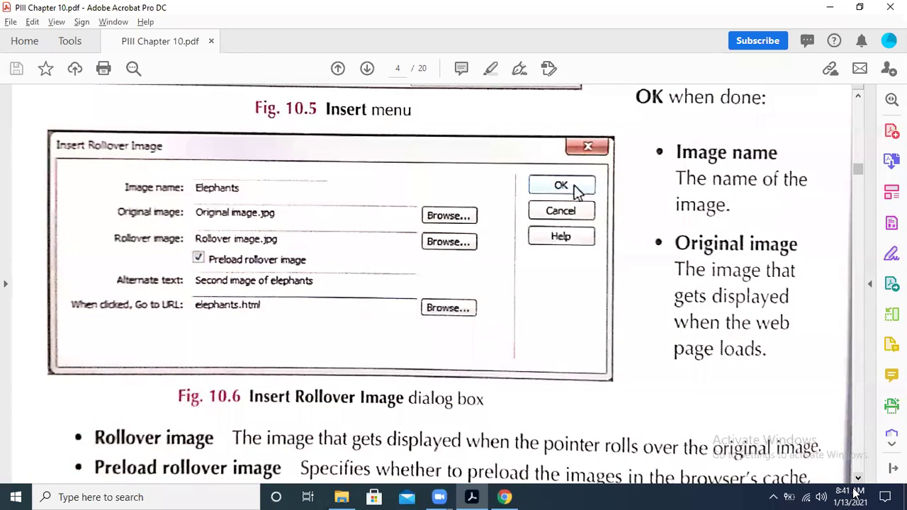
pyautogui.press('Down')
pyautogui.press('Down')
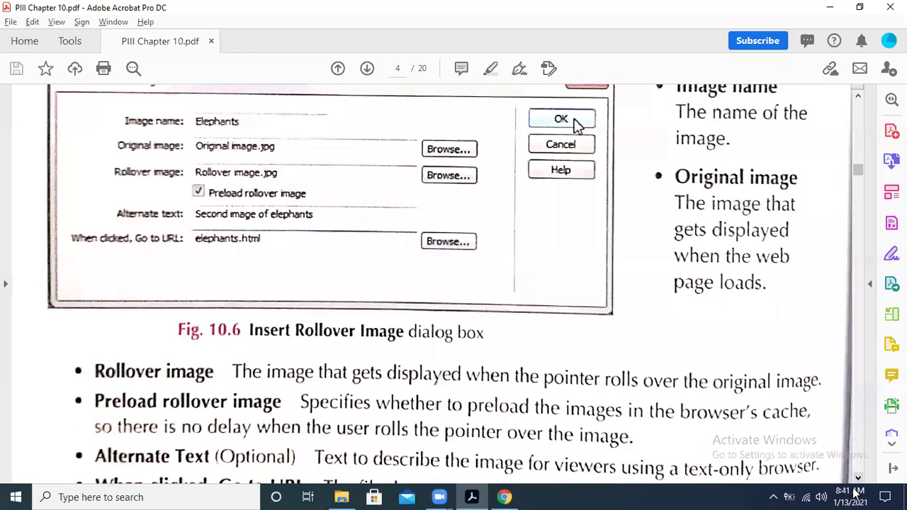
pyautogui.press('Down')
pyautogui.press('Down')
pyautogui.press('Down')
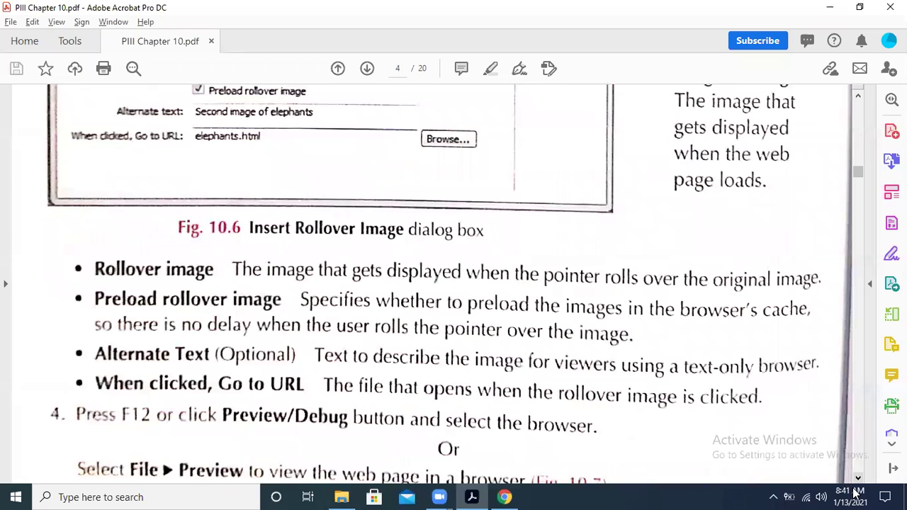
pyautogui.press('Down')
pyautogui.press('Down')
pyautogui.press('Down')
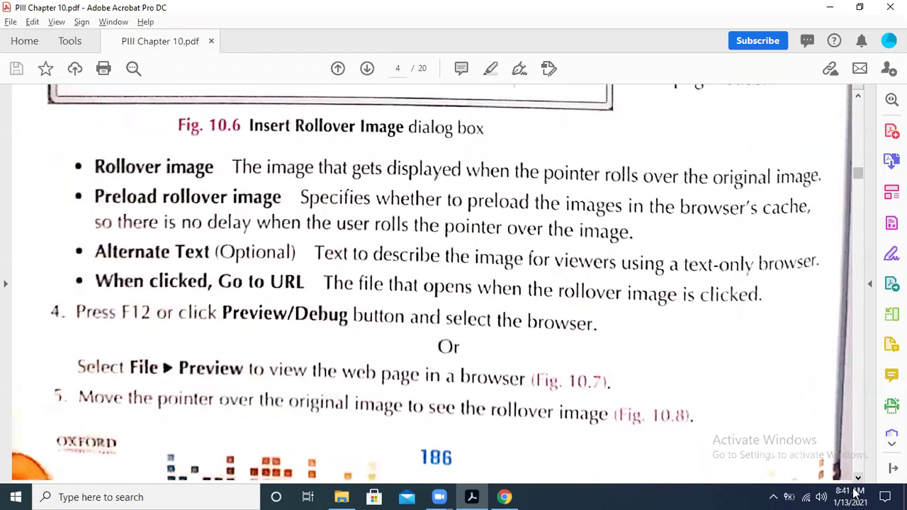
pyautogui.press('Down')
pyautogui.press('Down')
pyautogui.press('Down')
pyautogui.press('Down')
pyautogui.press('Down')
pyautogui.press('Down')
pyautogui.press('Down')
pyautogui.press('Down')
pyautogui.press('Down')
pyautogui.press('Down')
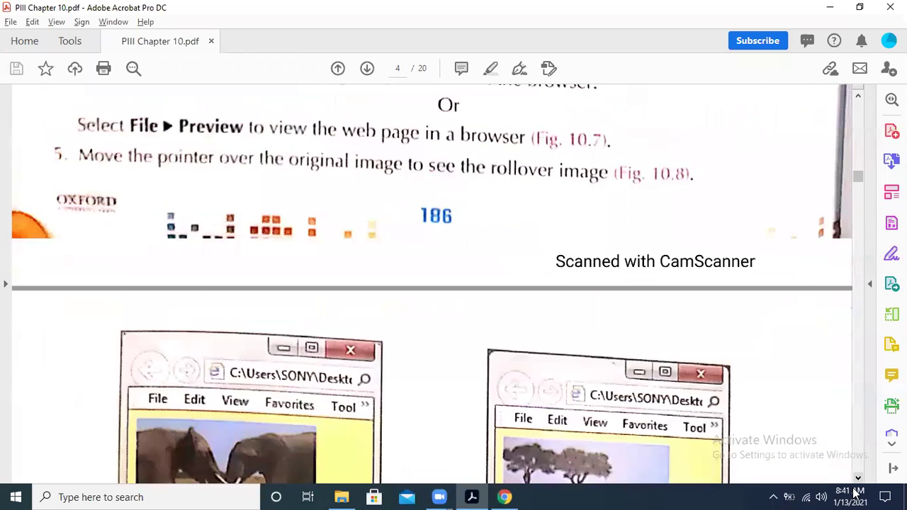
pyautogui.press('Down')
pyautogui.press('Down')
pyautogui.press('Down')
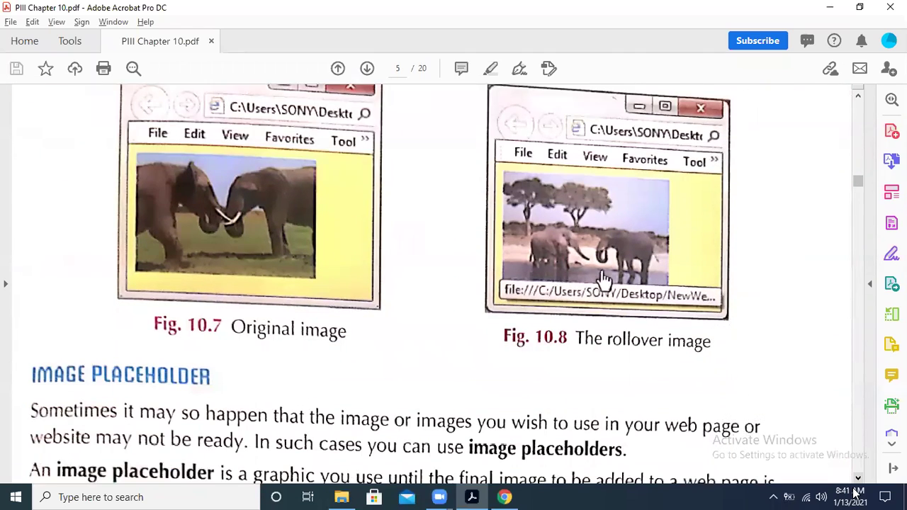
# Examine the Image Placeholder section on page 5, including its definition, insertion steps and the dialog box in Fig. 10.9
pyautogui.press('Down')
pyautogui.press('Down')
pyautogui.press('Down')
pyautogui.press('Down')
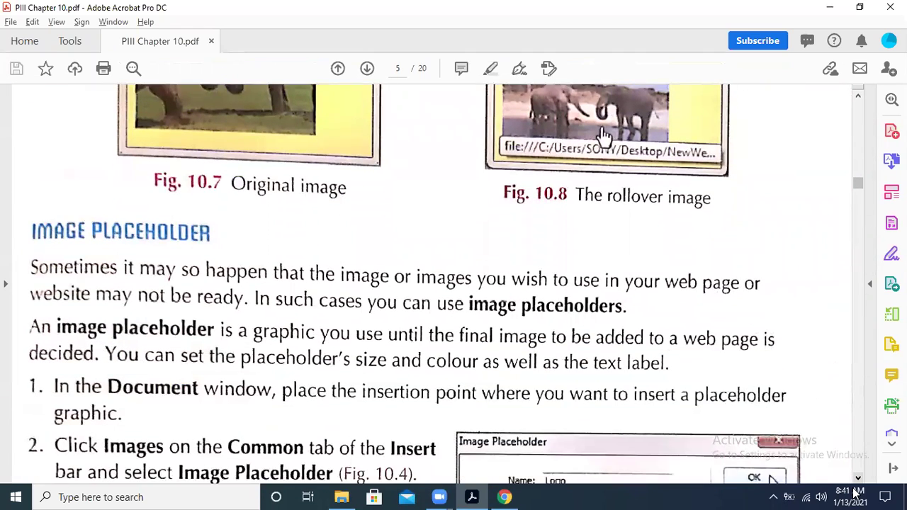
pyautogui.press('Down')
pyautogui.press('Down')
pyautogui.press('Down')
pyautogui.press('Down')
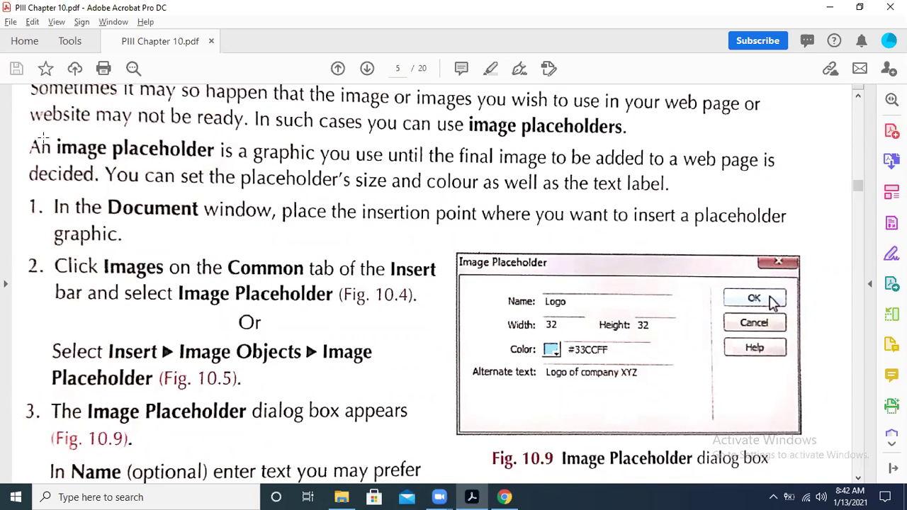
pyautogui.moveTo(23, 135); pyautogui.dragTo(123, 189)
pyautogui.moveTo(230, 178); pyautogui.dragTo(247, 161)
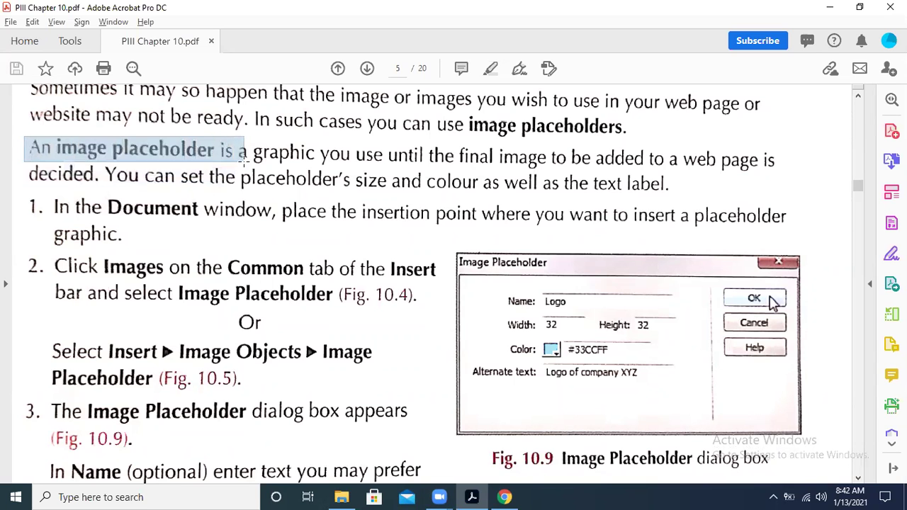
pyautogui.click(342, 161)
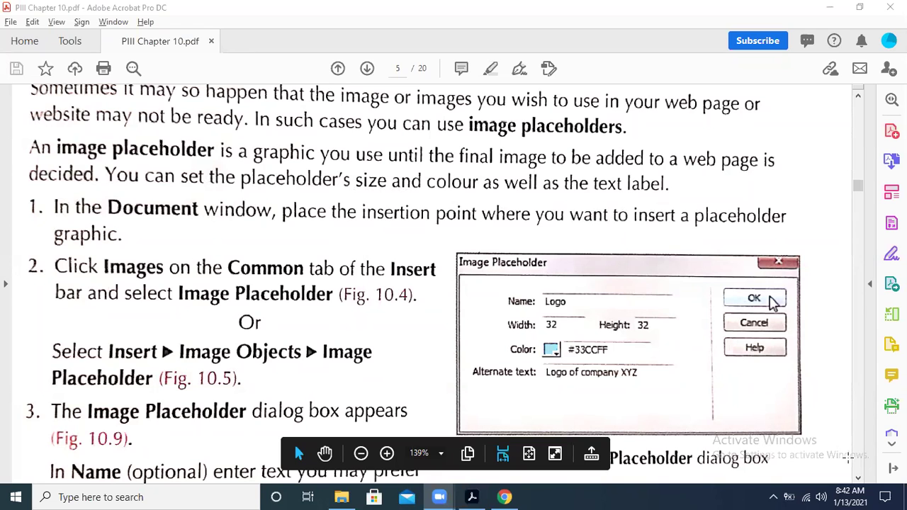
pyautogui.scroll(-1, 848, 459)
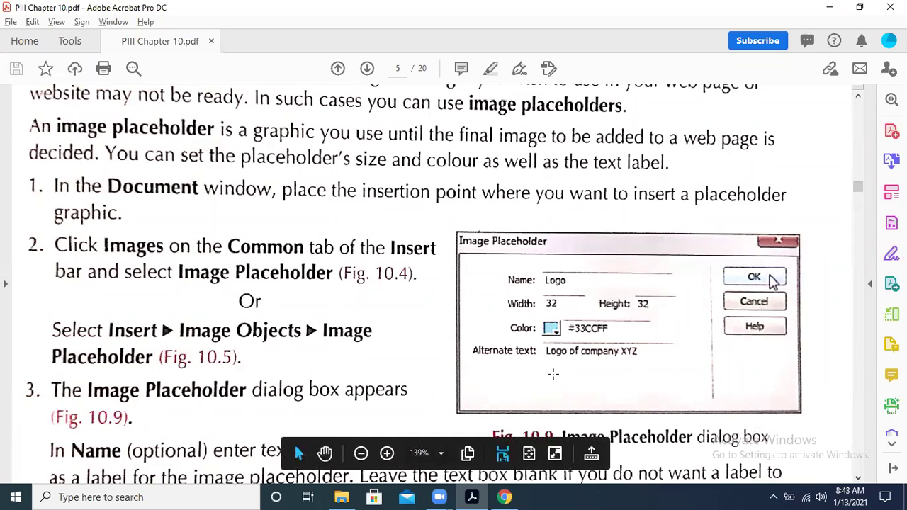
# Launch Adobe Dreamweaver CS3 and open the recent page Chapter 10/MyPage.html
pyautogui.click(16, 496)
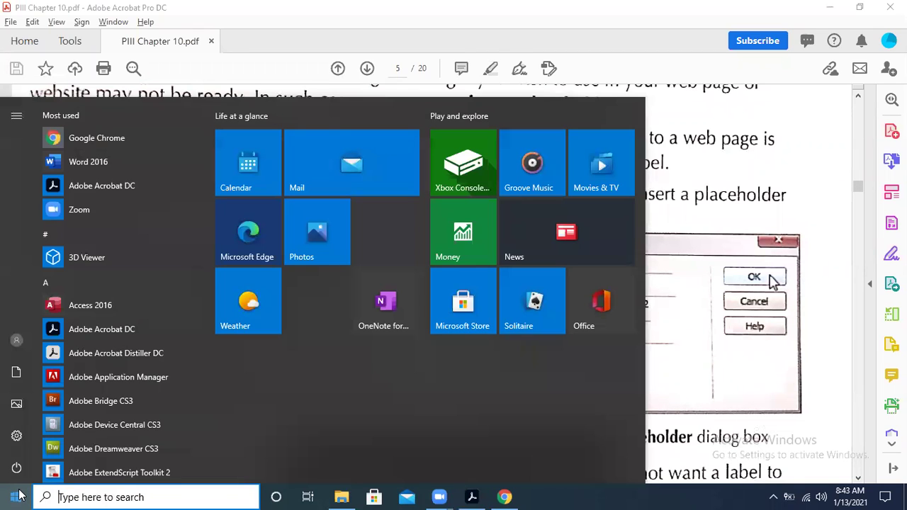
pyautogui.write('dream')
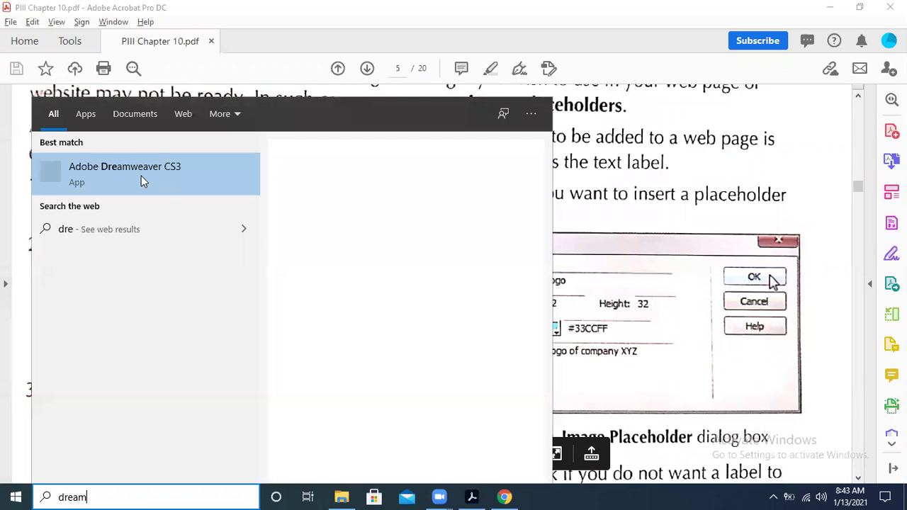
pyautogui.press('Return')
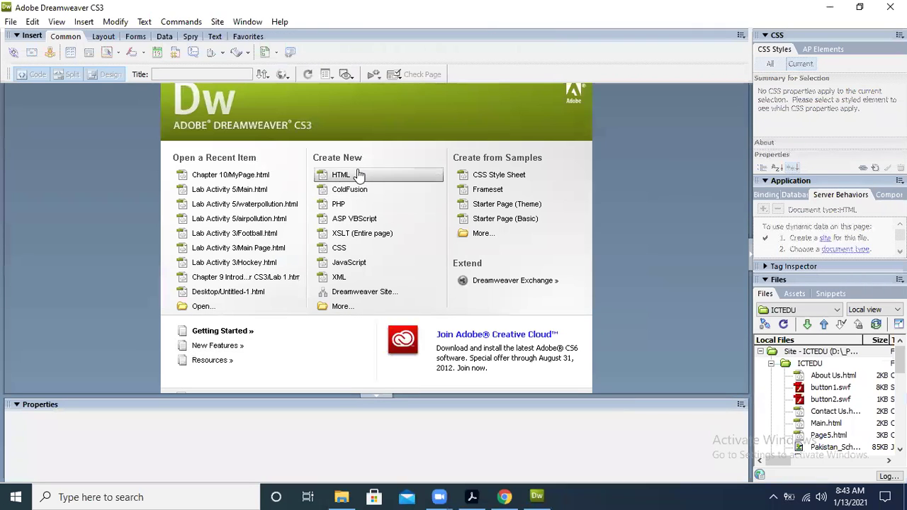
pyautogui.click(277, 176)
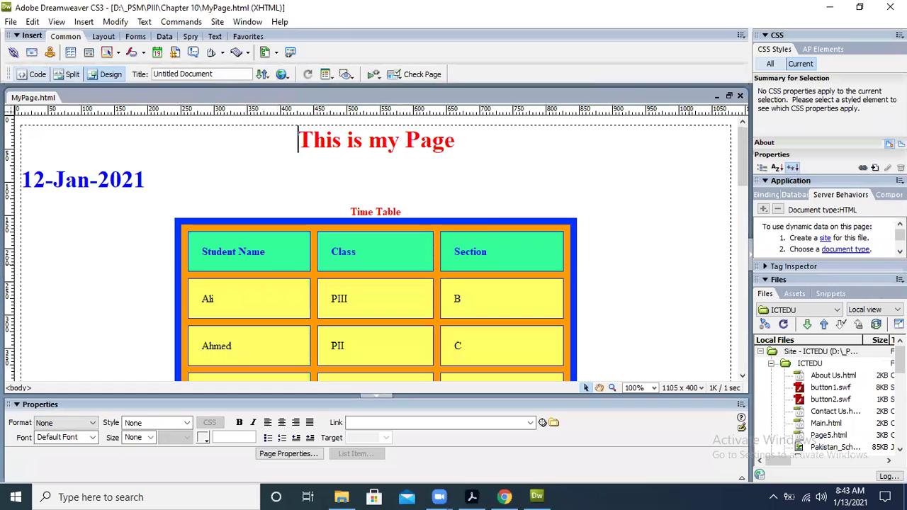
# Place the insertion point in the empty paragraph below the large image at the end of the page and centre-align it
pyautogui.moveTo(745, 166); pyautogui.dragTo(755, 375)
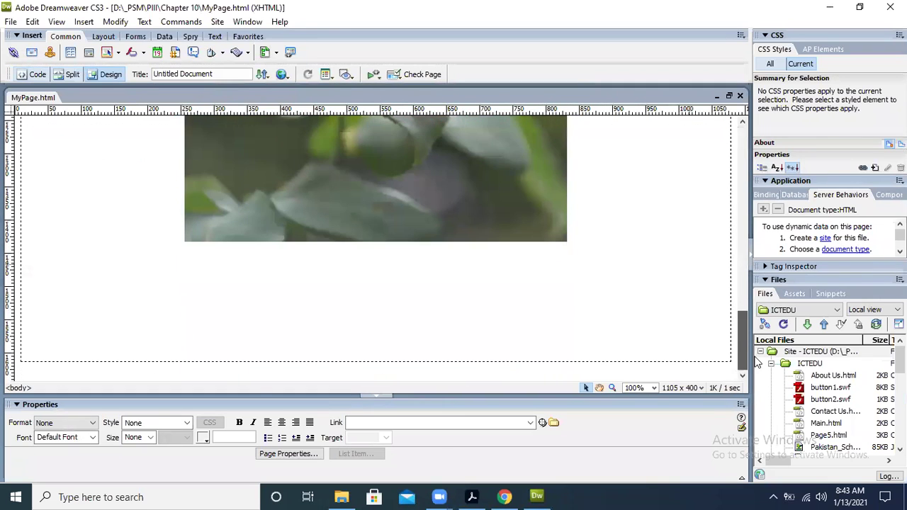
pyautogui.click(468, 308)
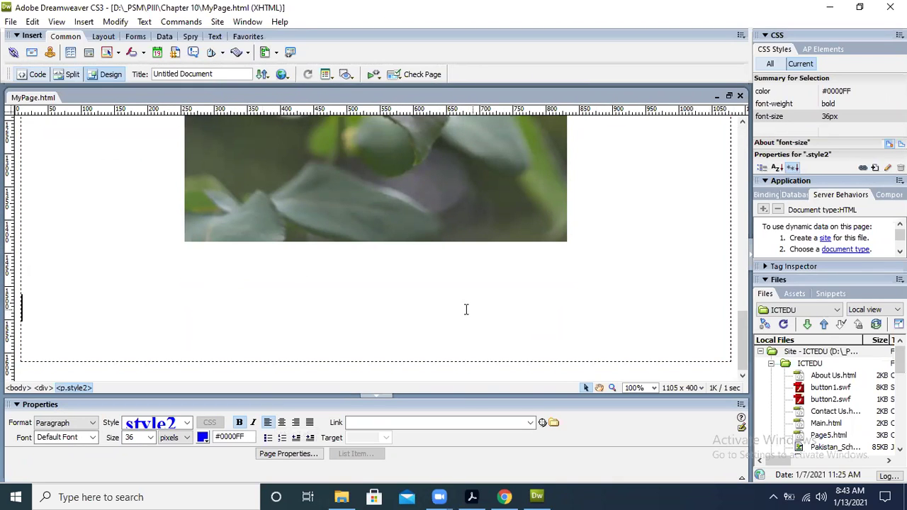
pyautogui.click(281, 423)
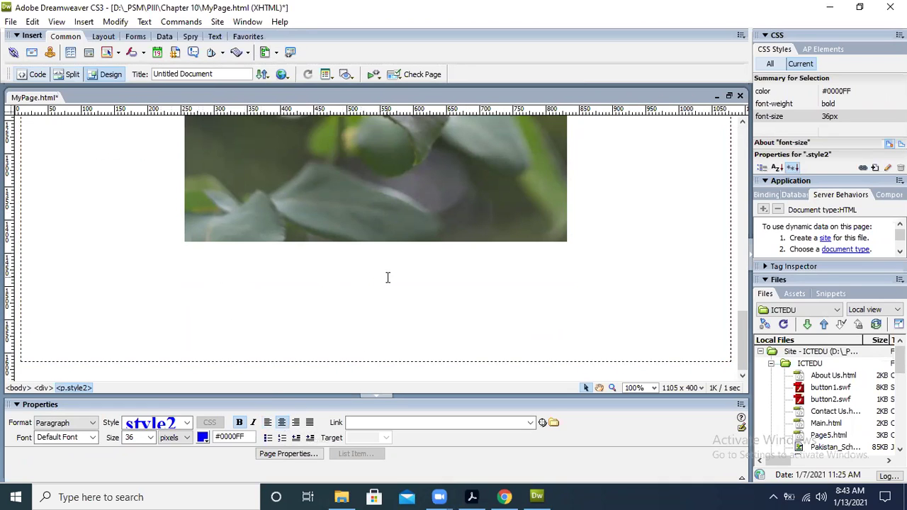
# Return to the Chapter 10 PDF, mark "insertion point" in step 1 of Image Placeholder, and compare the instruction with the Dreamweaver page
pyautogui.click(472, 497)
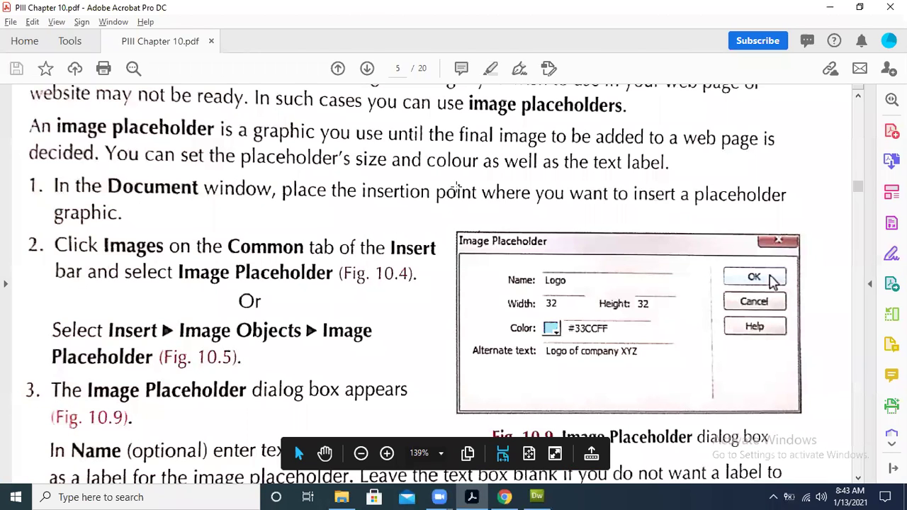
pyautogui.moveTo(360, 174); pyautogui.dragTo(486, 210)
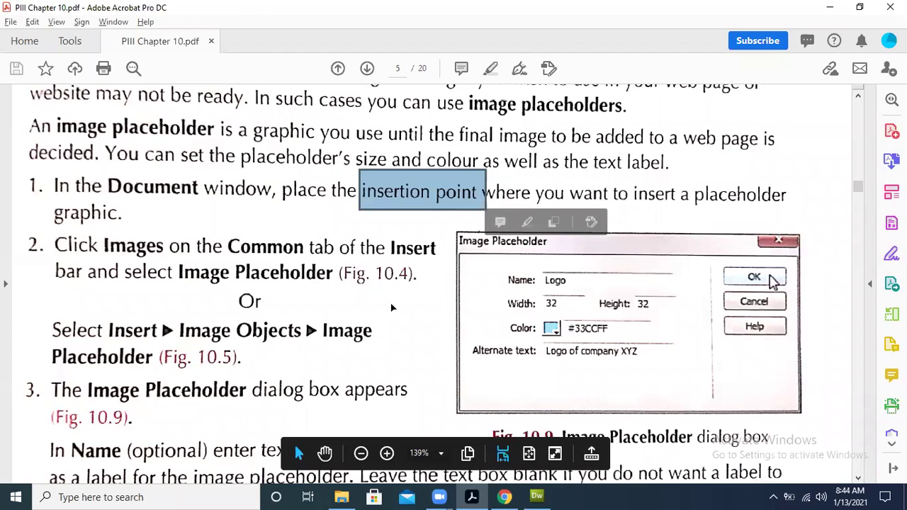
pyautogui.hotkey('alt', 'Tab')
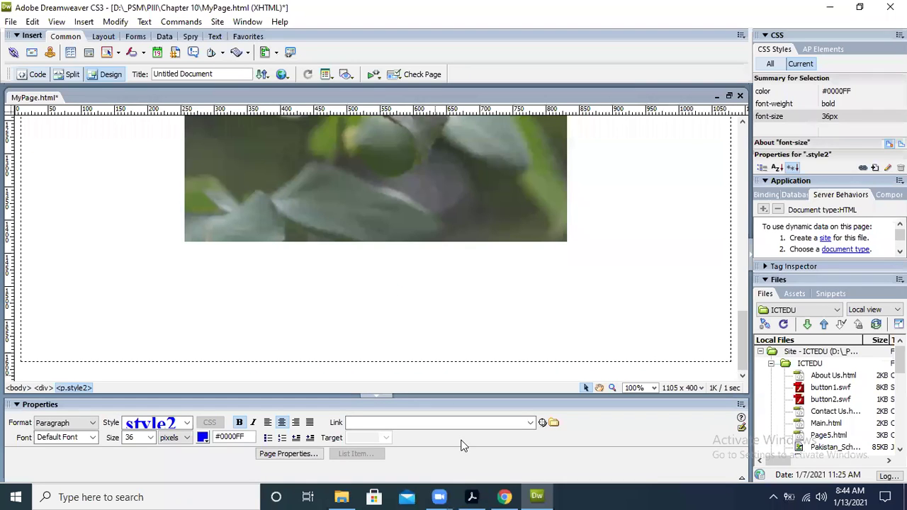
pyautogui.hotkey('alt', 'Tab')
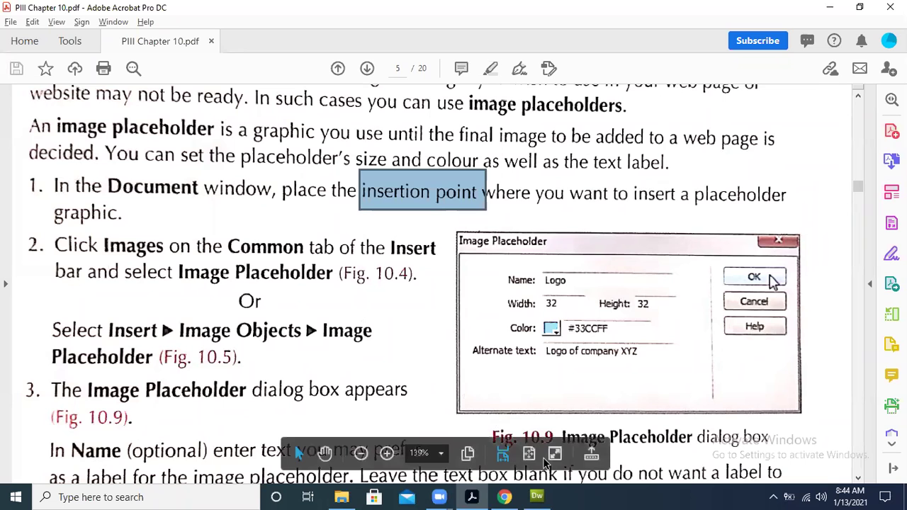
# Switch to Dreamweaver and start inserting an image placeholder in the centred empty paragraph below the large image
pyautogui.click(532, 494)
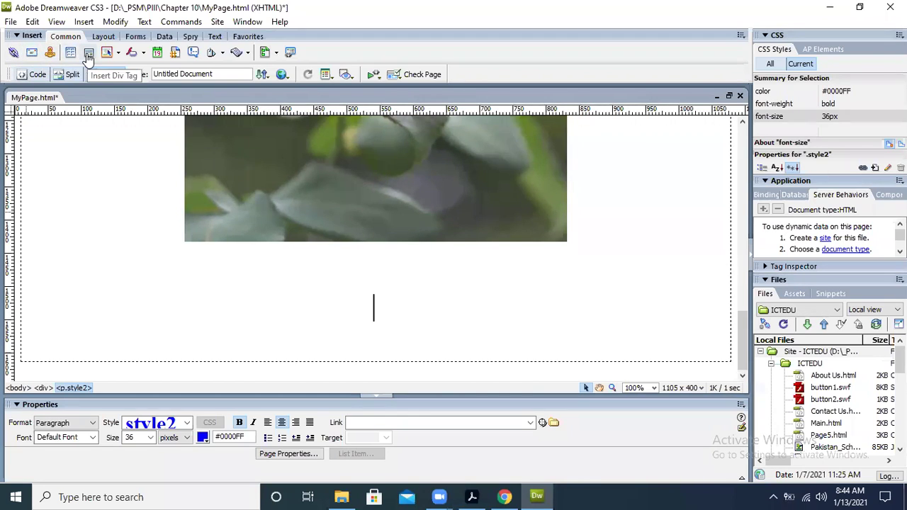
pyautogui.click(120, 54)
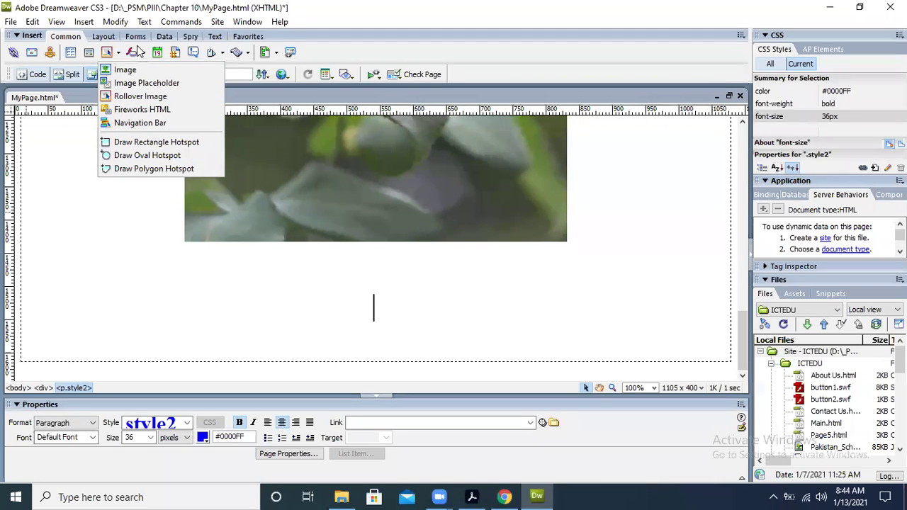
pyautogui.click(395, 9)
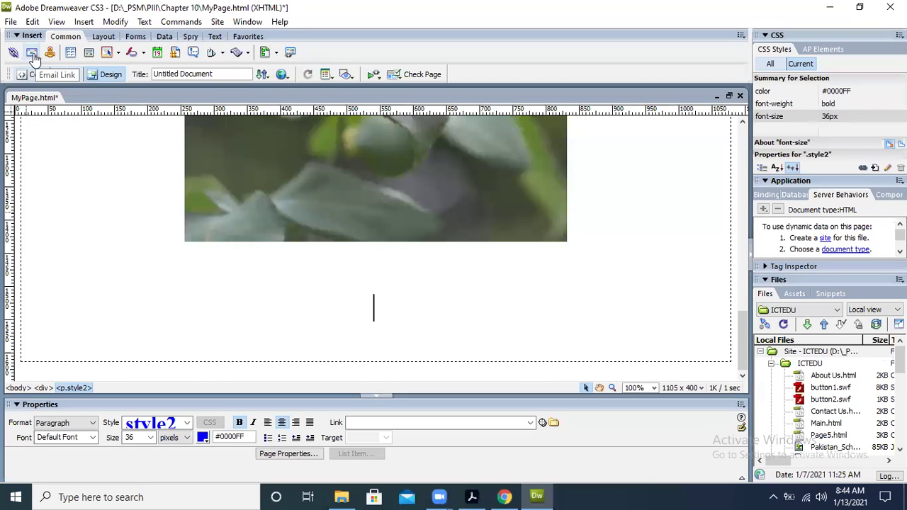
pyautogui.click(120, 54)
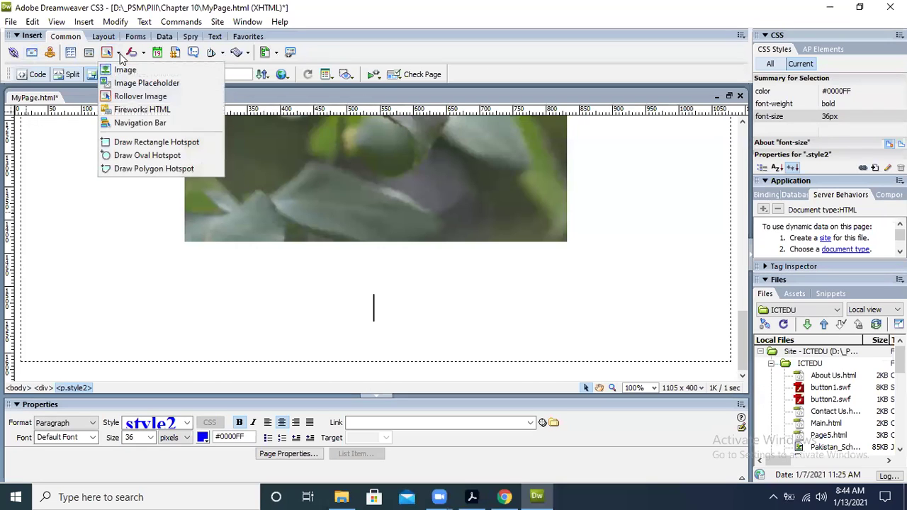
pyautogui.click(182, 88)
pyautogui.moveTo(454, 201); pyautogui.dragTo(424, 217)
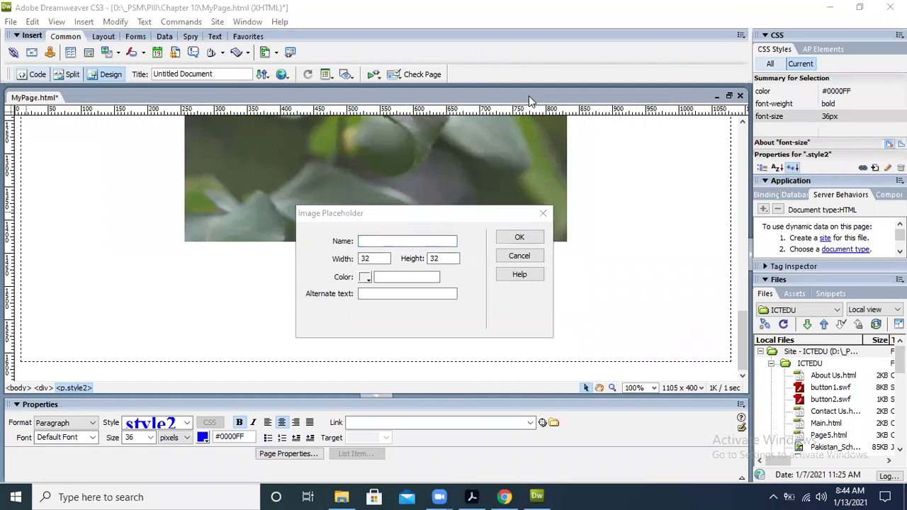
# Try to name the image placeholder "School Campus", including the space between the words
pyautogui.click(376, 242)
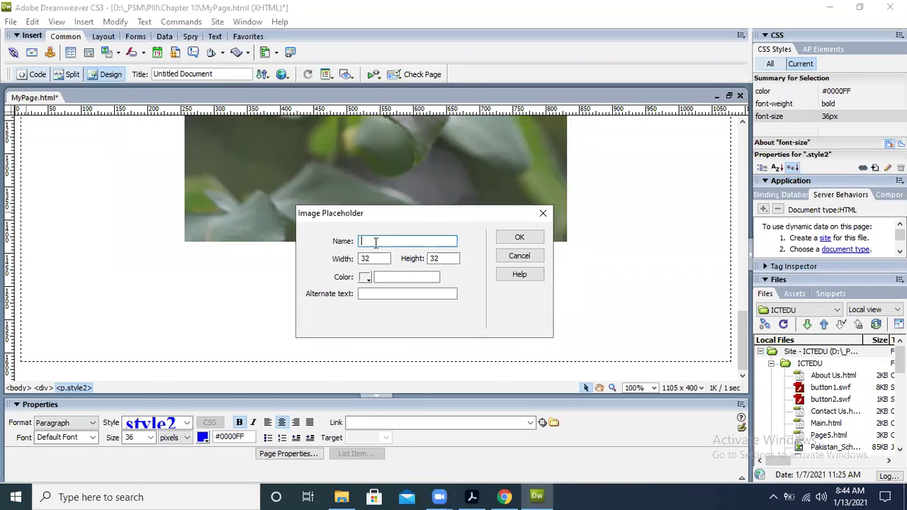
pyautogui.write('C')
pyautogui.write('School CC')
pyautogui.write('am')
pyautogui.press('BackSpace')
pyautogui.press('BackSpace')
pyautogui.press('BackSpace')
pyautogui.write('ampus')
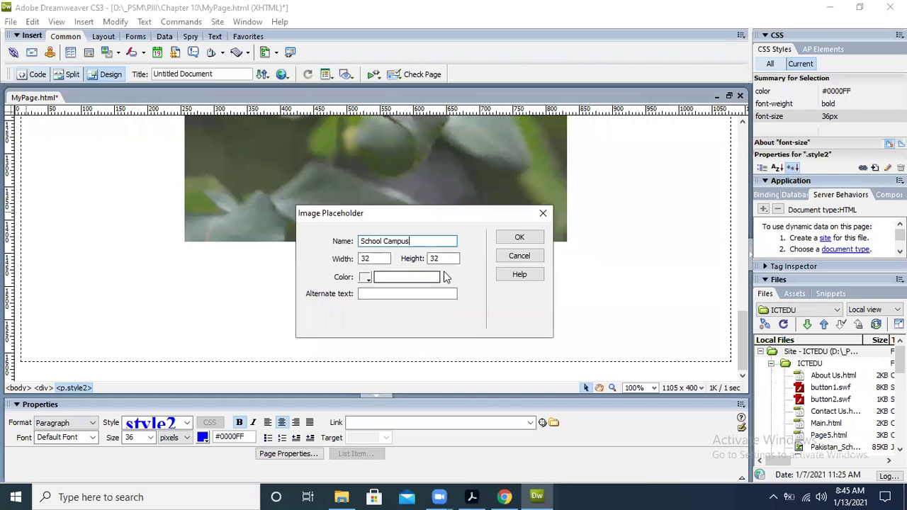
pyautogui.click(422, 293)
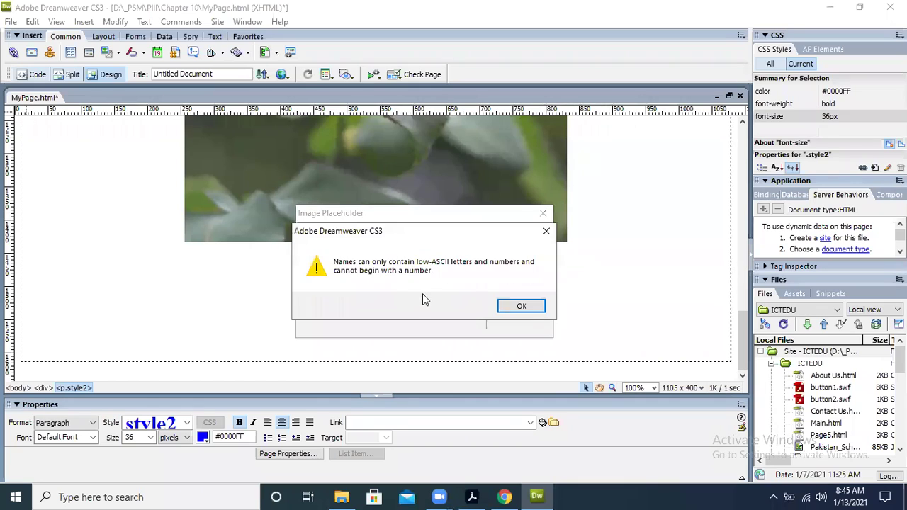
pyautogui.click(537, 312)
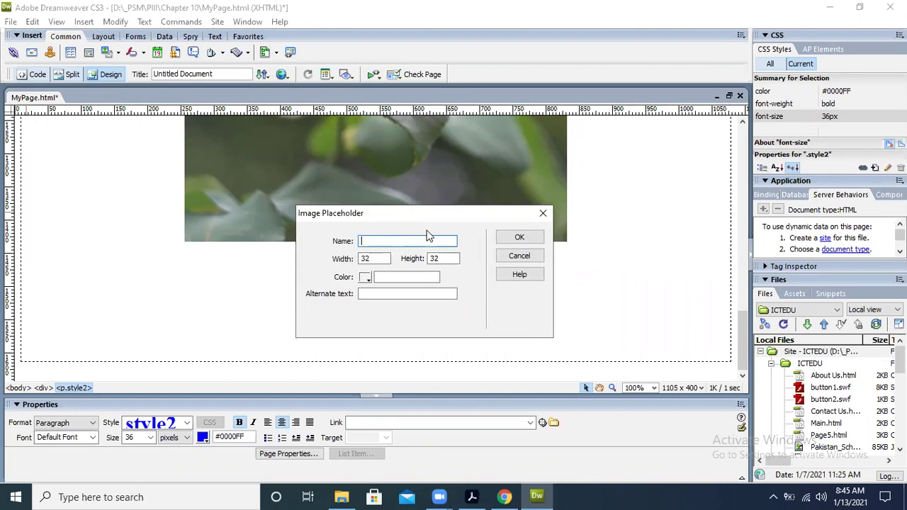
# Name the placeholder "Campus" and insert it with the default 32 by 32 pixel size
pyautogui.write('Campus')
pyautogui.click(528, 243)
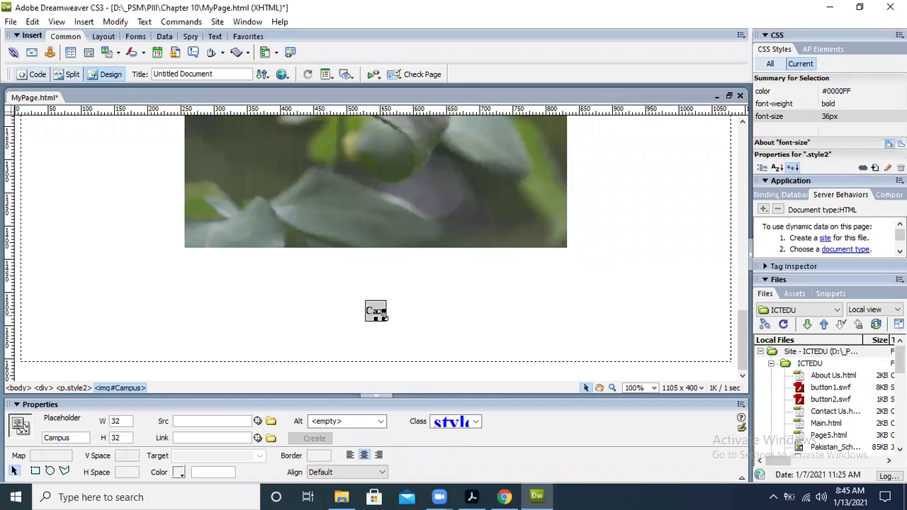
# Enlarge the Campus placeholder freehand to about 594 pixels wide and 271 pixels high
pyautogui.moveTo(385, 321); pyautogui.dragTo(442, 342)
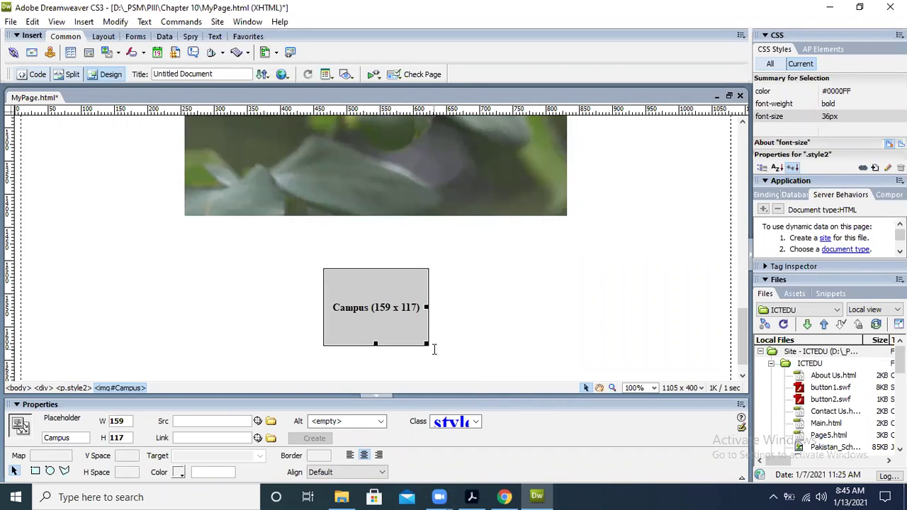
pyautogui.moveTo(426, 344); pyautogui.dragTo(522, 284)
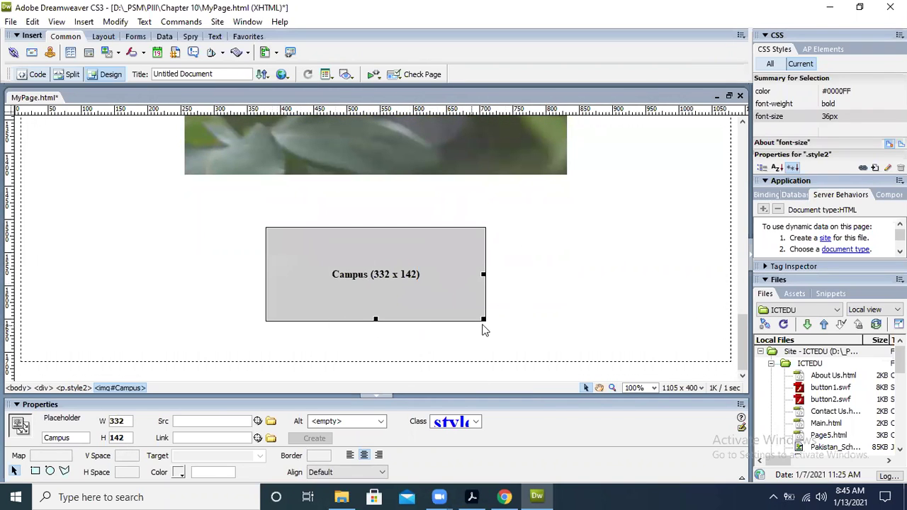
pyautogui.moveTo(483, 272); pyautogui.dragTo(560, 275)
pyautogui.moveTo(376, 319); pyautogui.dragTo(378, 367)
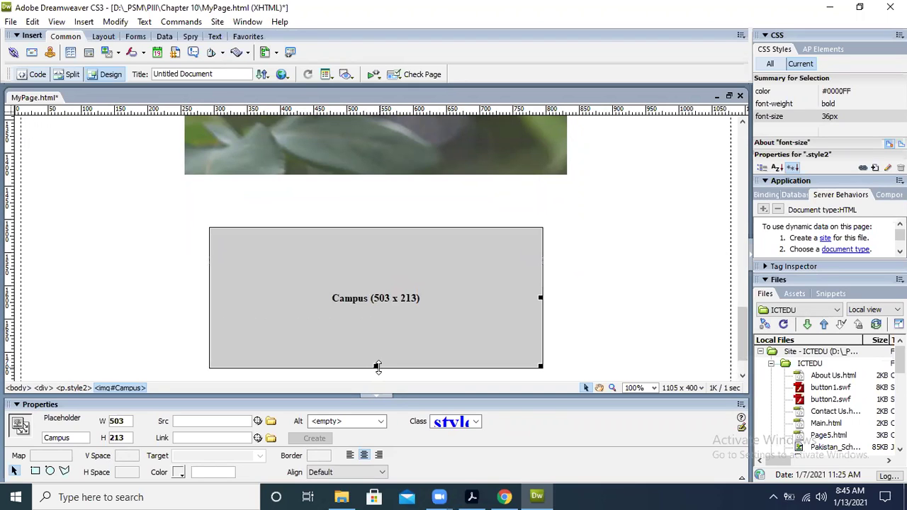
pyautogui.moveTo(540, 296); pyautogui.dragTo(560, 296)
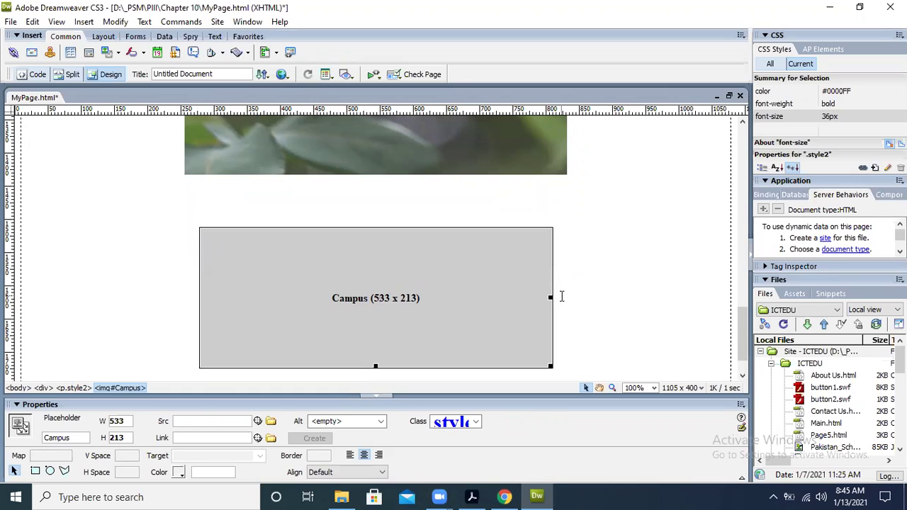
pyautogui.click(560, 296)
pyautogui.click(534, 294)
pyautogui.moveTo(552, 298); pyautogui.dragTo(581, 298)
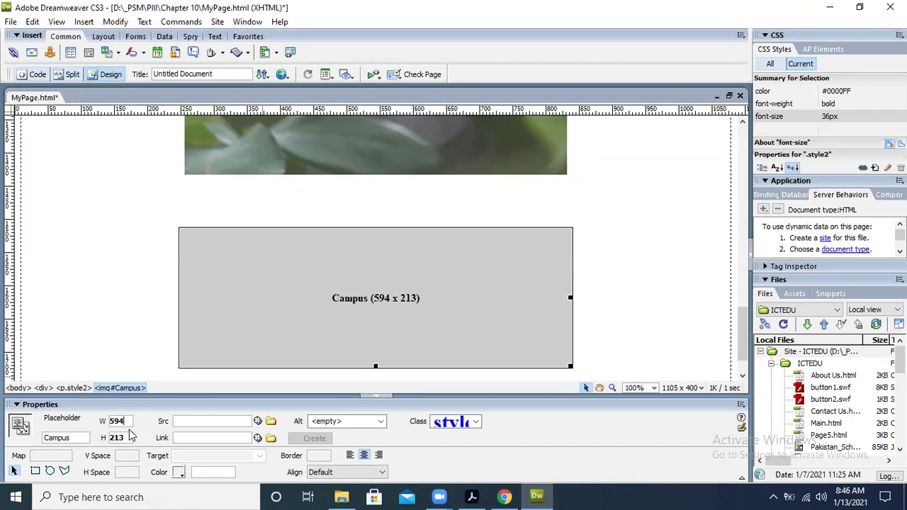
pyautogui.doubleClick(415, 354)
pyautogui.click(492, 299)
pyautogui.moveTo(372, 366); pyautogui.dragTo(368, 364)
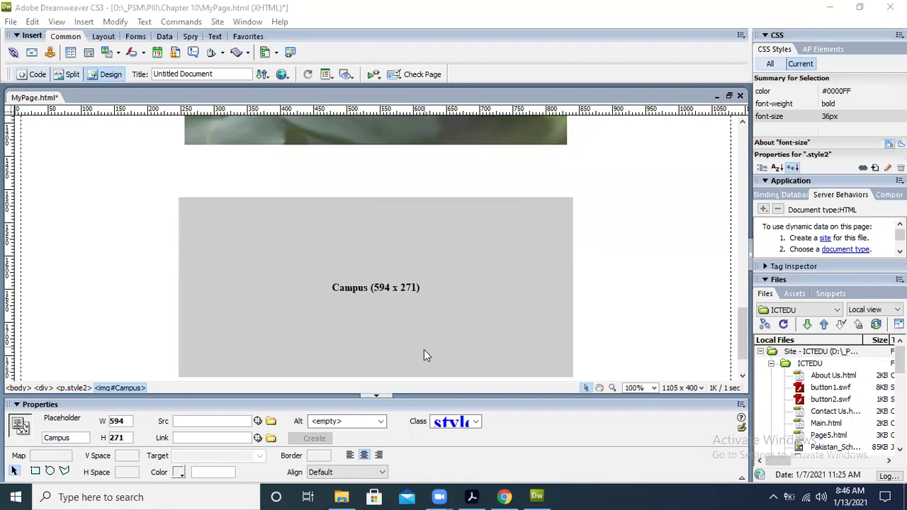
pyautogui.click(451, 333)
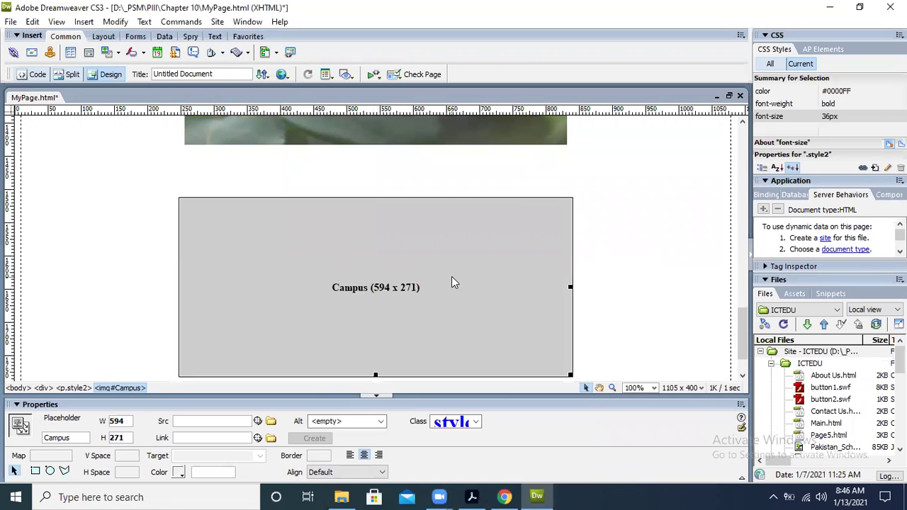
# Colour the Campus placeholder blue #0033FF, and replace that colour with olive #999900
pyautogui.click(470, 497)
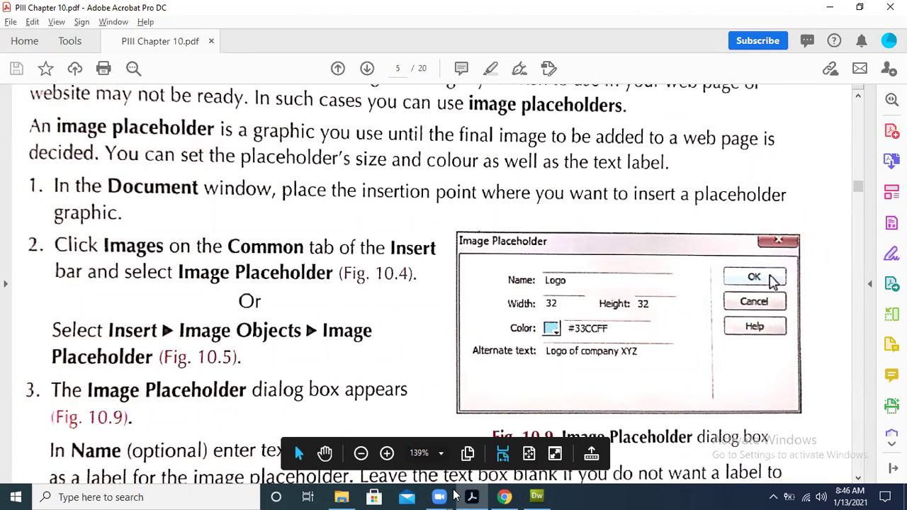
pyautogui.click(537, 497)
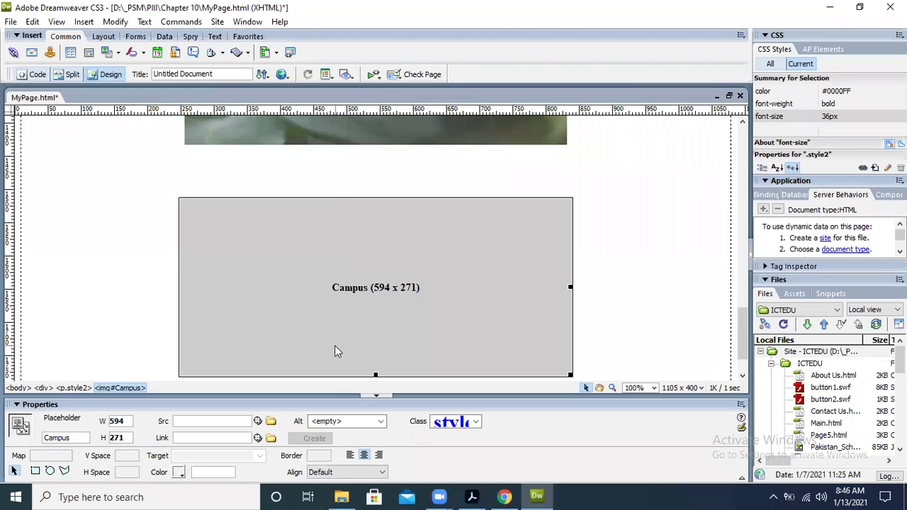
pyautogui.click(179, 471)
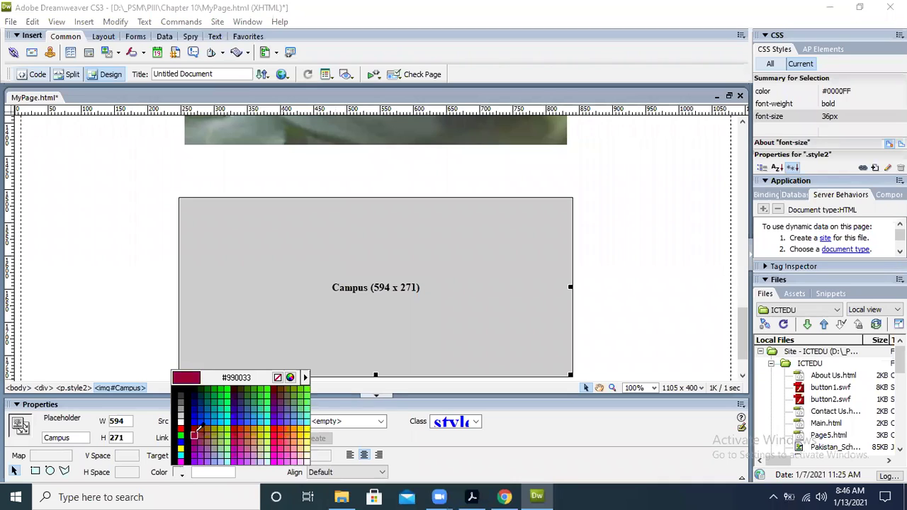
pyautogui.click(201, 421)
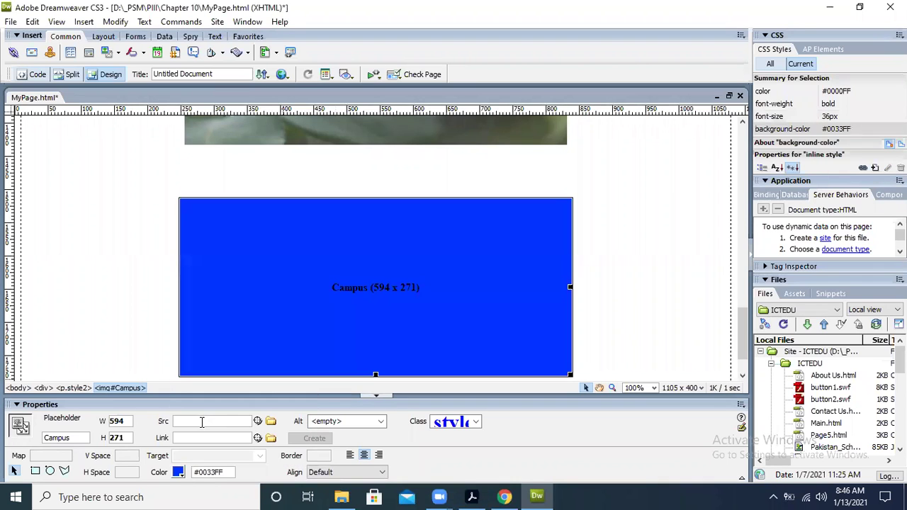
pyautogui.click(179, 472)
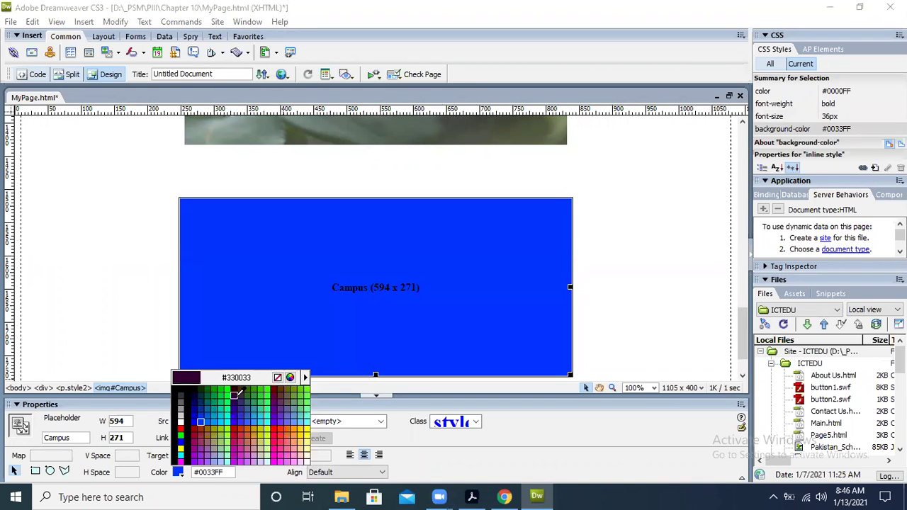
pyautogui.click(209, 427)
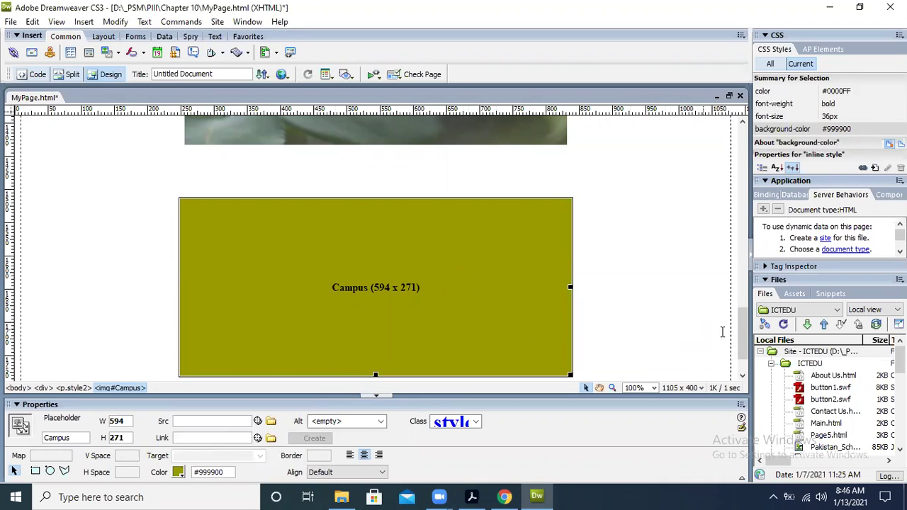
pyautogui.moveTo(751, 327); pyautogui.dragTo(735, 327)
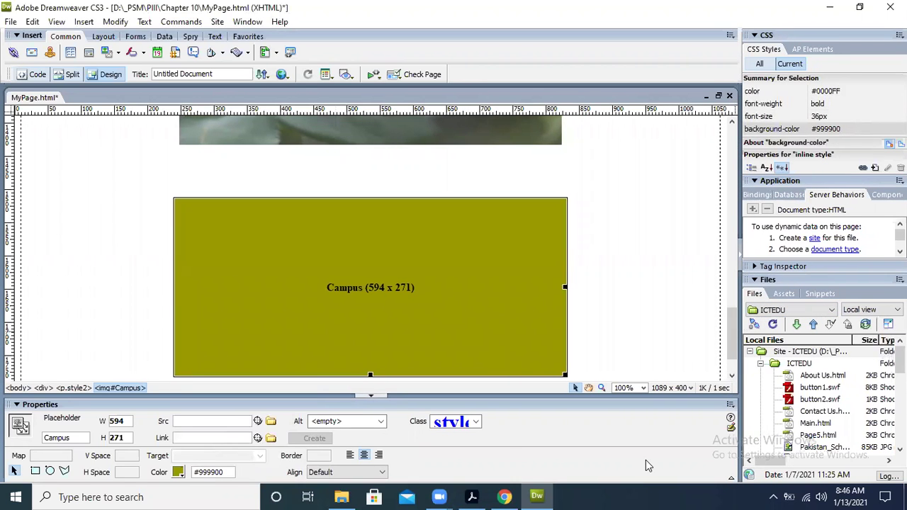
# Return to the Chapter 10 PDF and examine step 3 of Image Placeholder, marking "(optional)" in the naming instruction
pyautogui.click(471, 497)
pyautogui.click(332, 298)
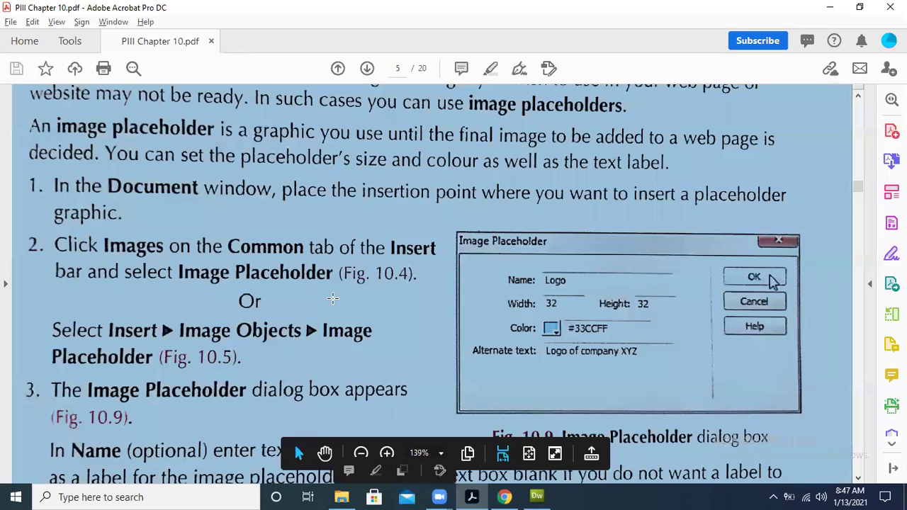
pyautogui.click(332, 298)
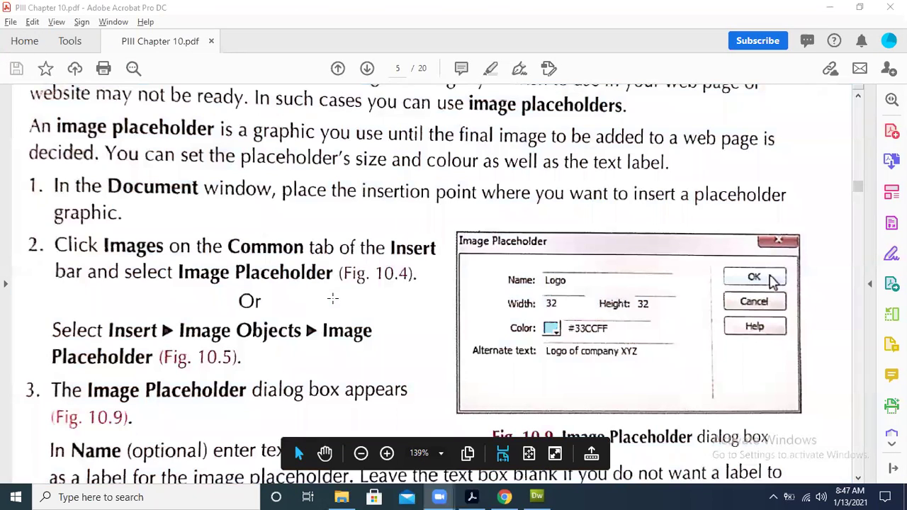
pyautogui.scroll(-4, 332, 299)
pyautogui.scroll(-2, 333, 298)
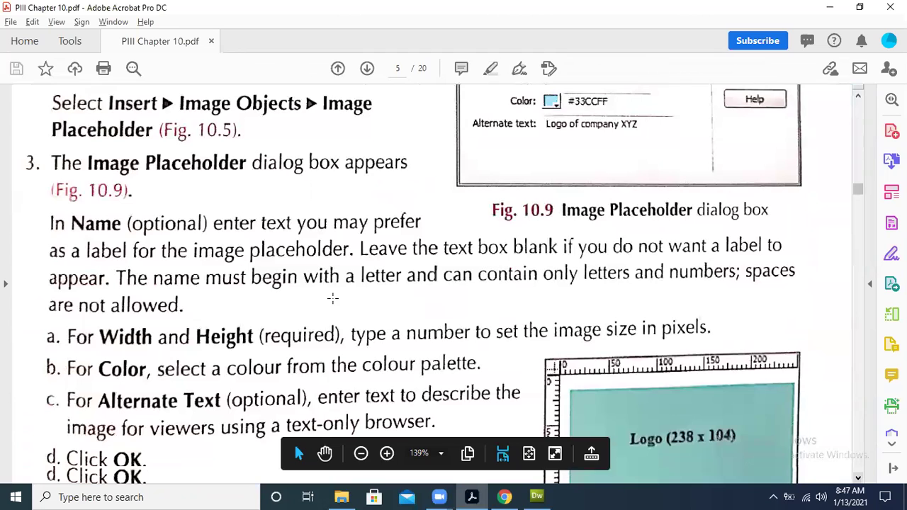
pyautogui.scroll(-1, 332, 299)
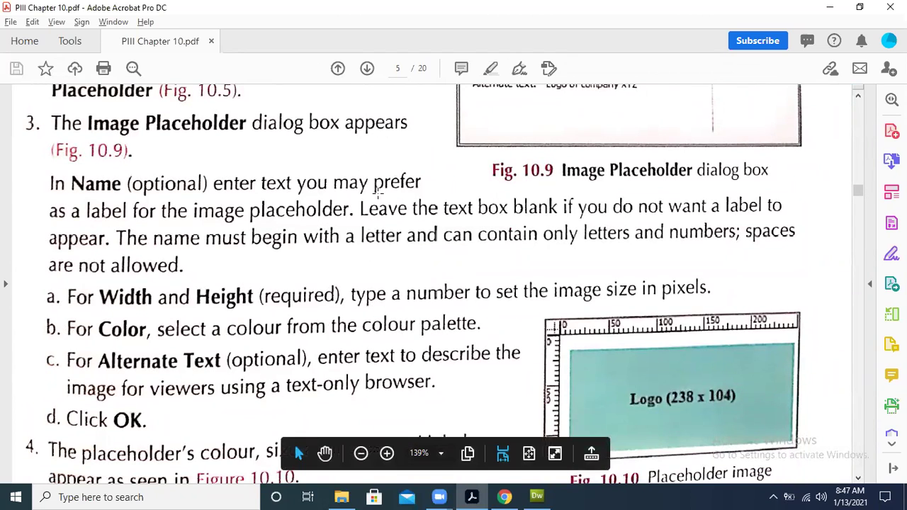
pyautogui.moveTo(123, 185); pyautogui.dragTo(208, 190)
pyautogui.click(206, 230)
pyautogui.moveTo(125, 186); pyautogui.dragTo(183, 193)
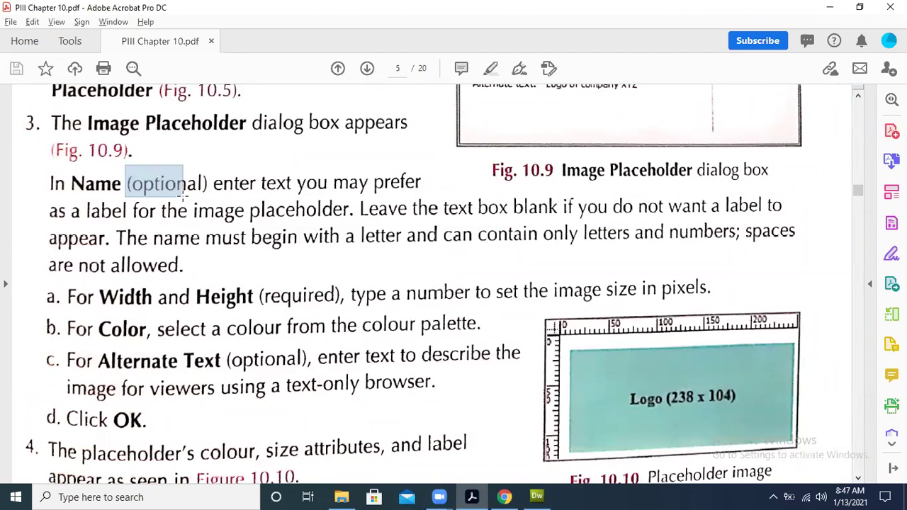
pyautogui.click(228, 238)
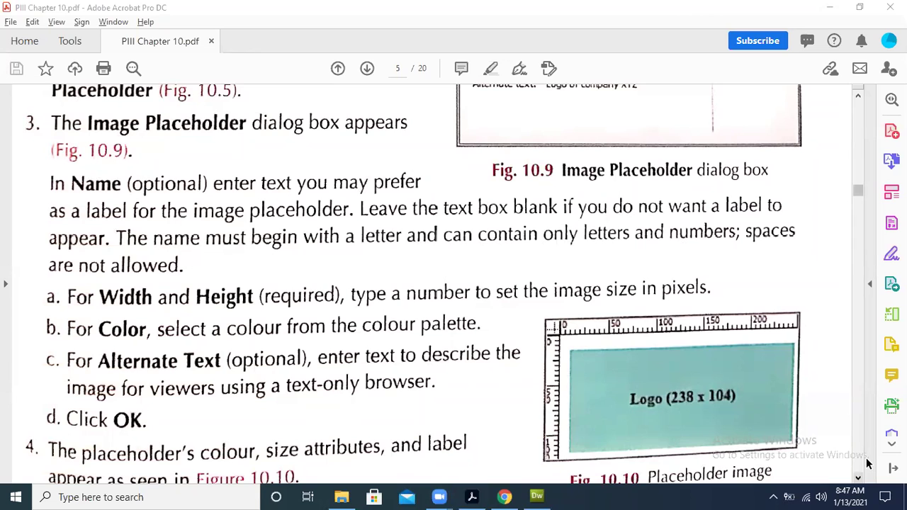
# Review the width, height, colour and alternate text instructions, mark the label in Fig. 10.10, and compare it with the Campus placeholder in Dreamweaver
pyautogui.scroll(-3, 867, 462)
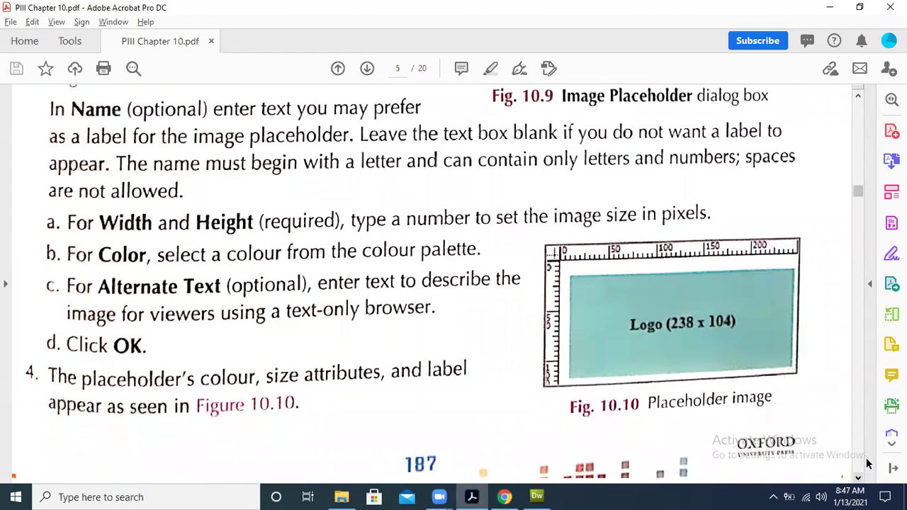
pyautogui.scroll(-1, 867, 463)
pyautogui.scroll(-1, 293, 260)
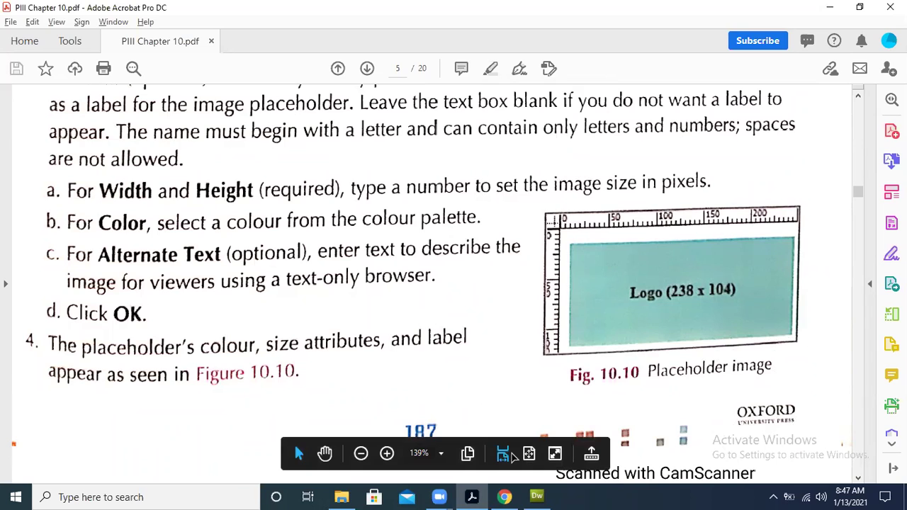
pyautogui.click(504, 454)
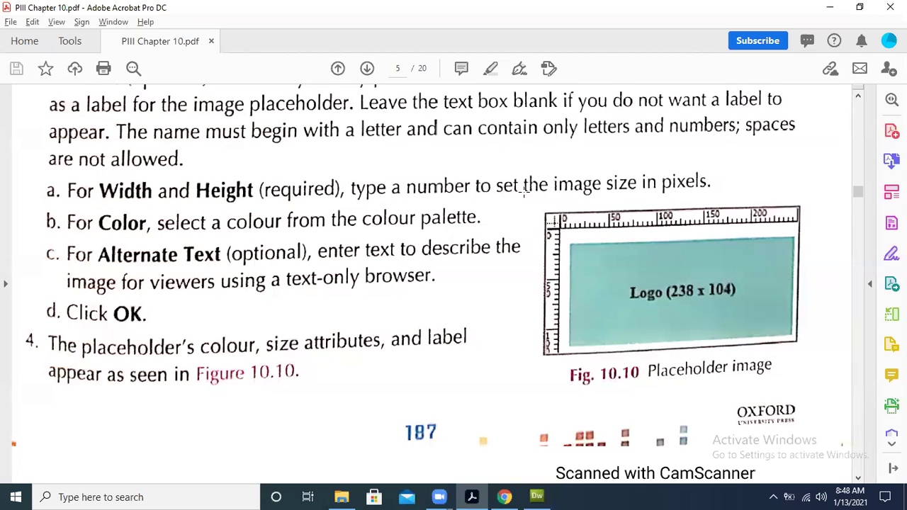
pyautogui.moveTo(661, 271); pyautogui.dragTo(750, 309)
pyautogui.click(673, 323)
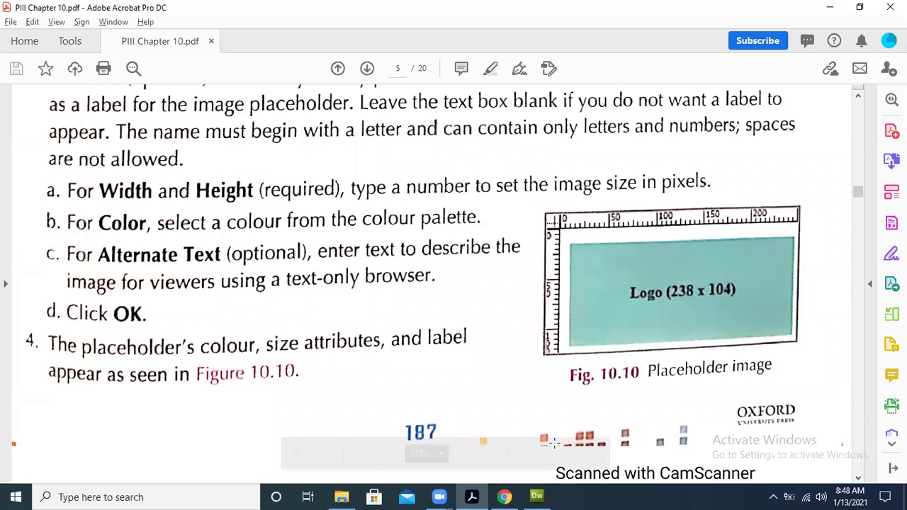
pyautogui.click(536, 497)
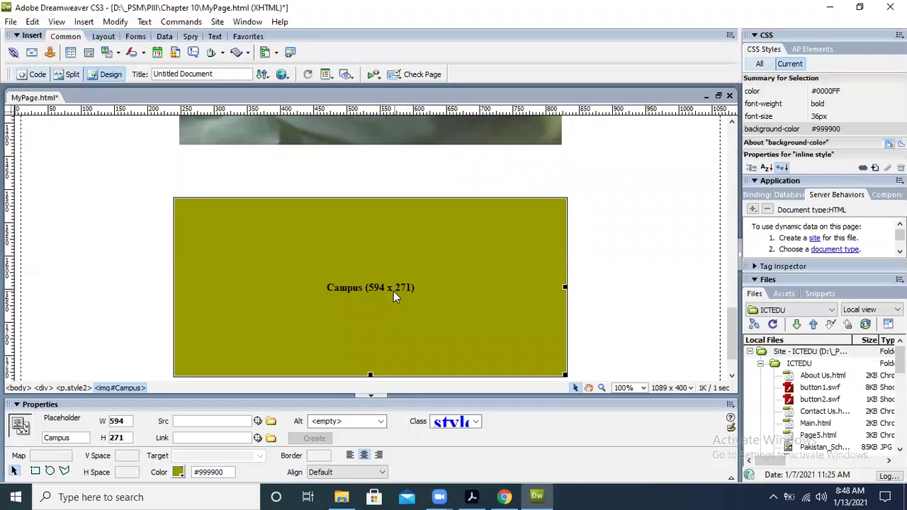
# Set the Campus placeholder's width to 600 pixels
pyautogui.click(732, 375)
pyautogui.click(731, 375)
pyautogui.click(731, 376)
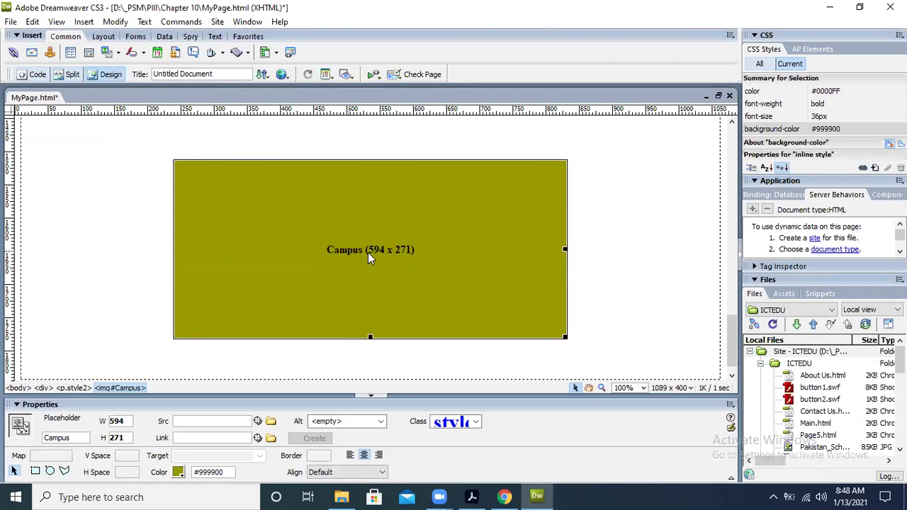
pyautogui.doubleClick(129, 421)
pyautogui.write('600')
pyautogui.press('Return')
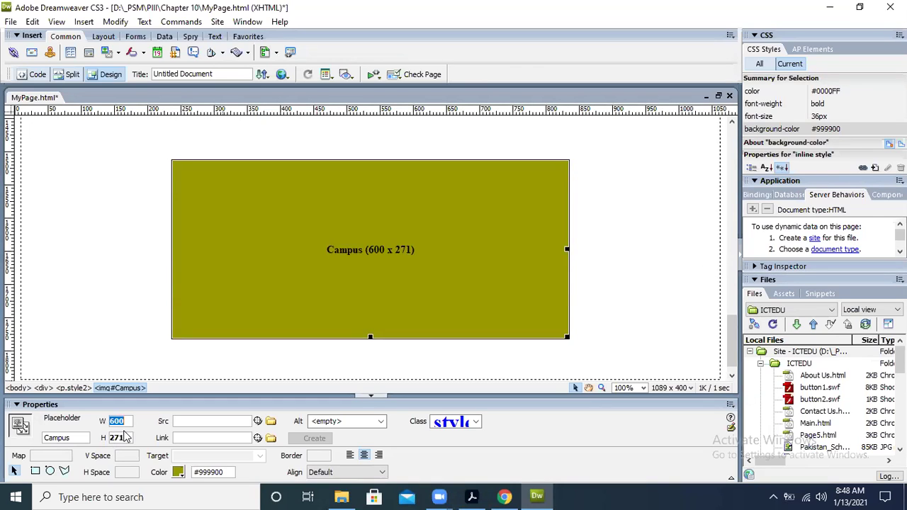
# Set the Campus placeholder's height to 250 pixels, and replace that height with 300 pixels
pyautogui.doubleClick(117, 437)
pyautogui.write('250')
pyautogui.press('Return')
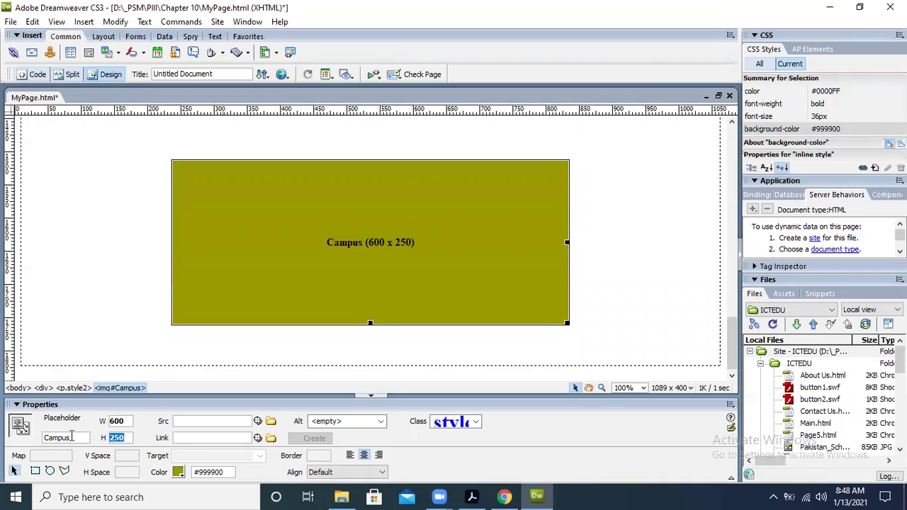
pyautogui.write('300')
pyautogui.press('Return')
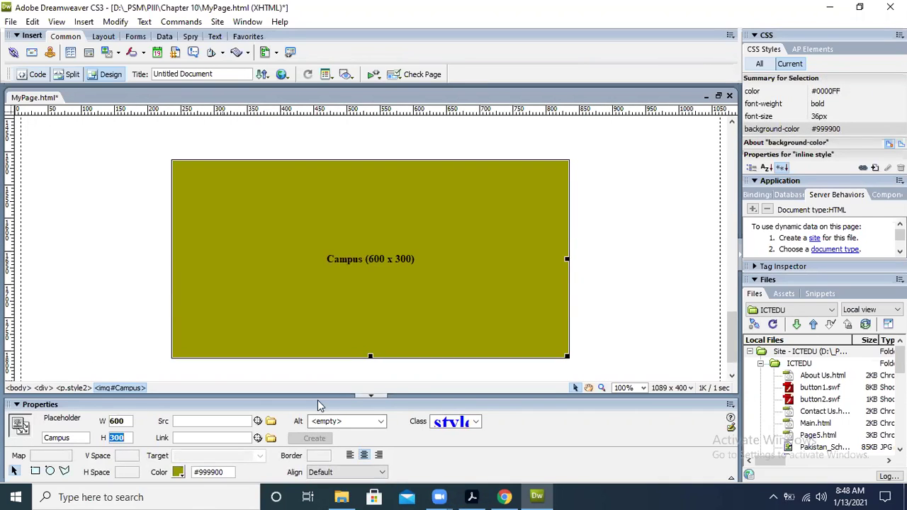
pyautogui.click(626, 283)
pyautogui.click(491, 270)
# Return to the Chapter 10 PDF and mark the optional Alternate Text instruction under step 3
pyautogui.click(471, 497)
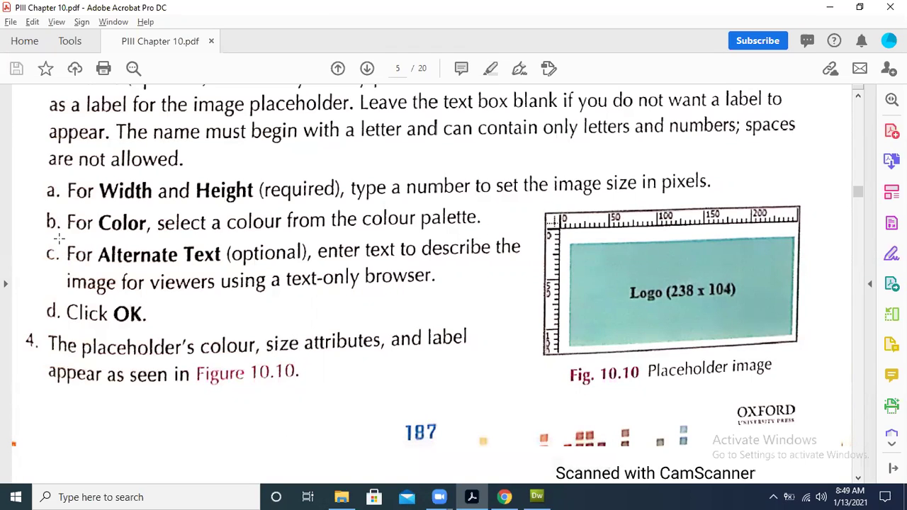
pyautogui.moveTo(61, 241); pyautogui.dragTo(514, 297)
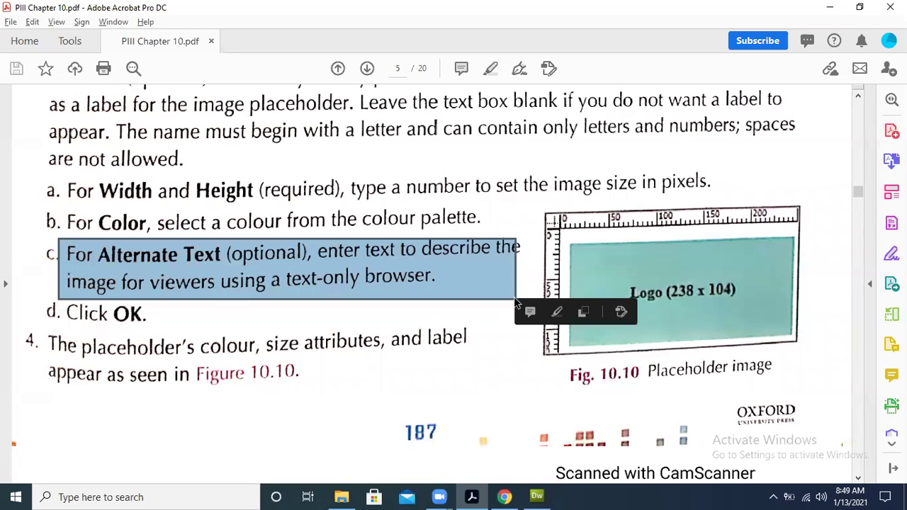
pyautogui.click(405, 308)
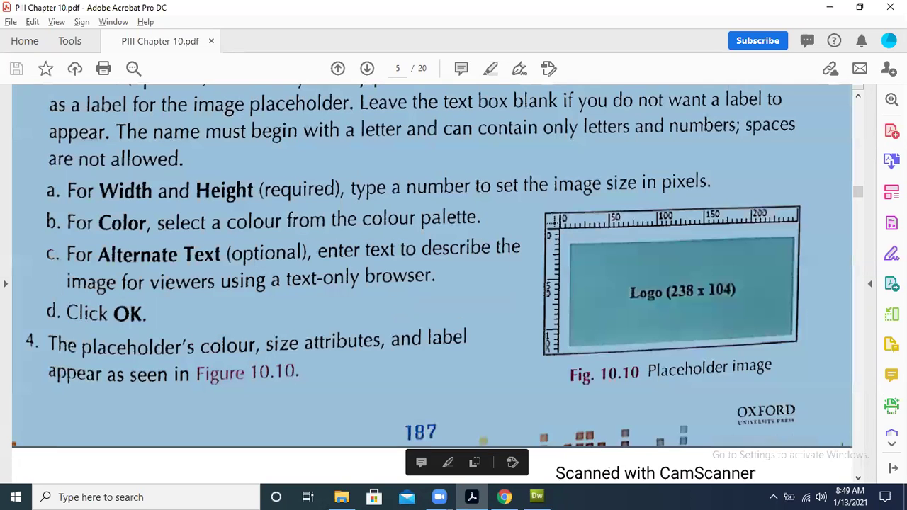
# Review step 4 of the placeholder instructions, marking its text about the colour, size attributes and label
pyautogui.scroll(-3, 870, 460)
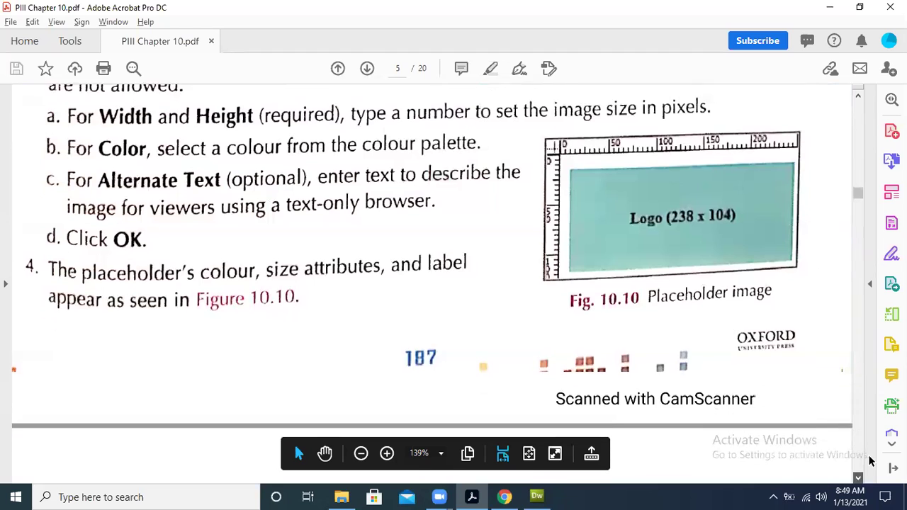
pyautogui.scroll(-1, 870, 461)
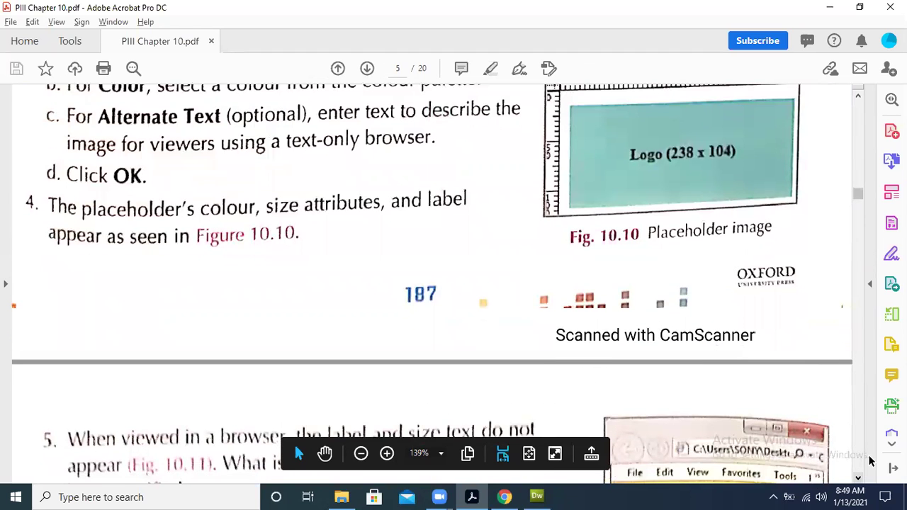
pyautogui.scroll(-1, 870, 461)
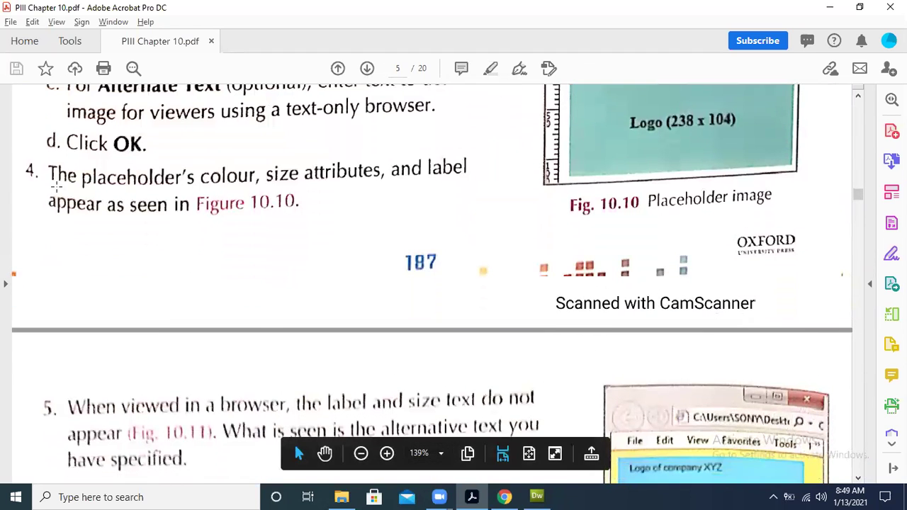
pyautogui.moveTo(43, 159); pyautogui.dragTo(486, 245)
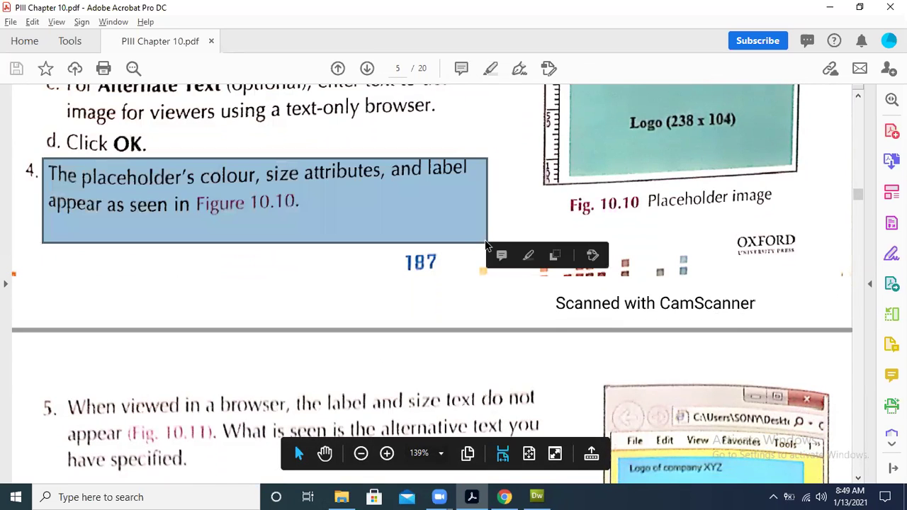
pyautogui.click(501, 197)
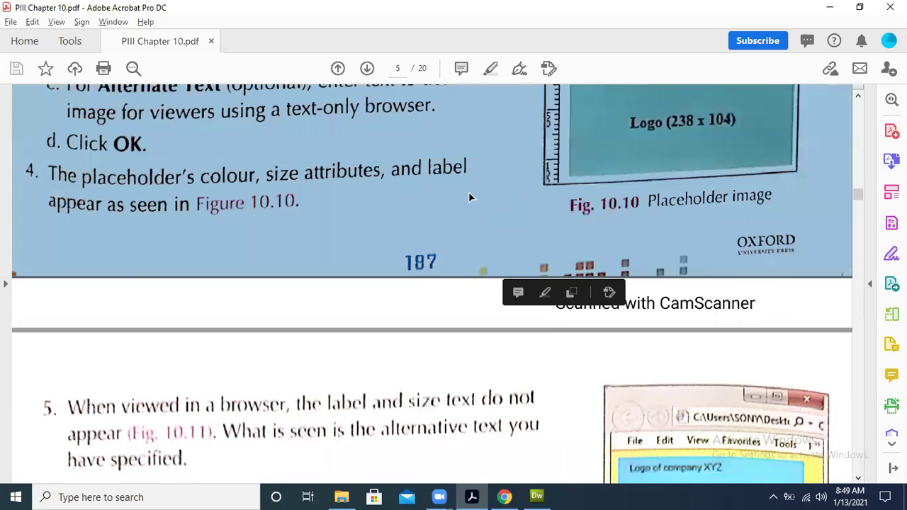
pyautogui.moveTo(212, 177); pyautogui.dragTo(448, 198)
pyautogui.click(254, 269)
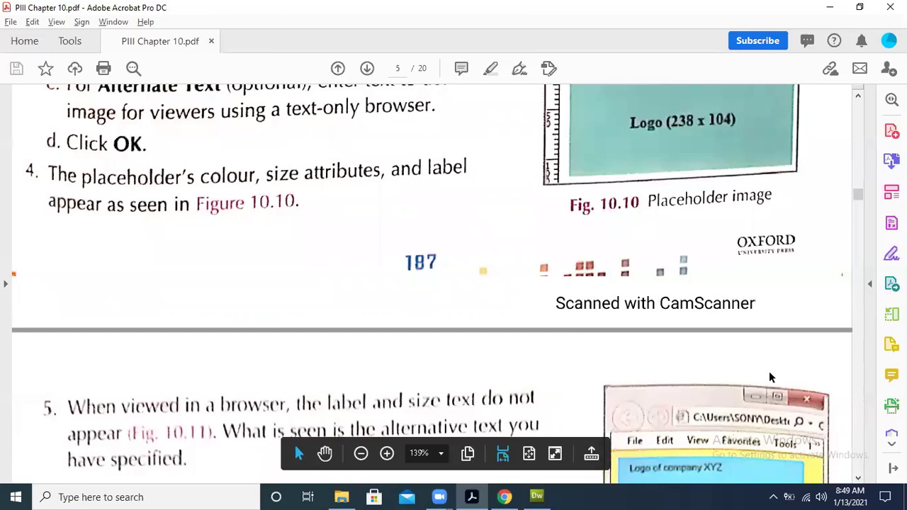
# Switch to Dreamweaver and check the Campus placeholder's colour, size and label against step 4
pyautogui.hotkey('alt', 'Tab')
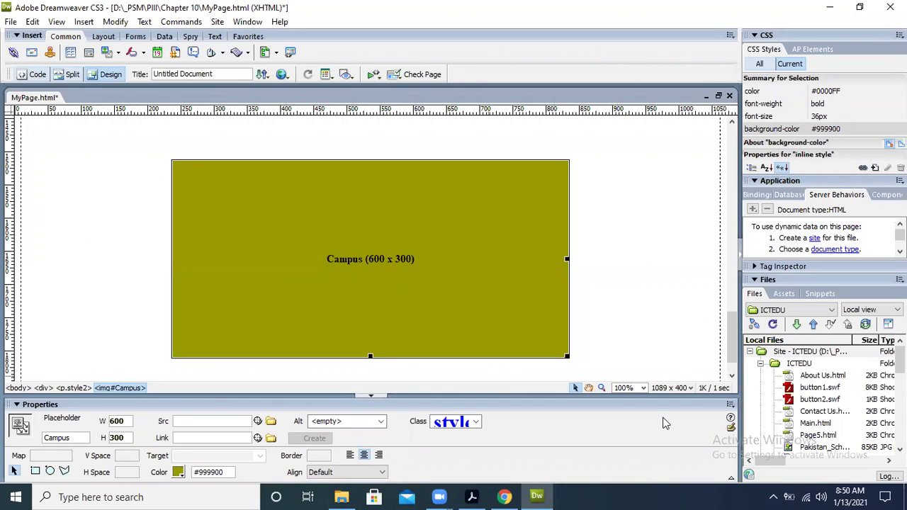
pyautogui.click(316, 456)
pyautogui.scroll(-1, 731, 364)
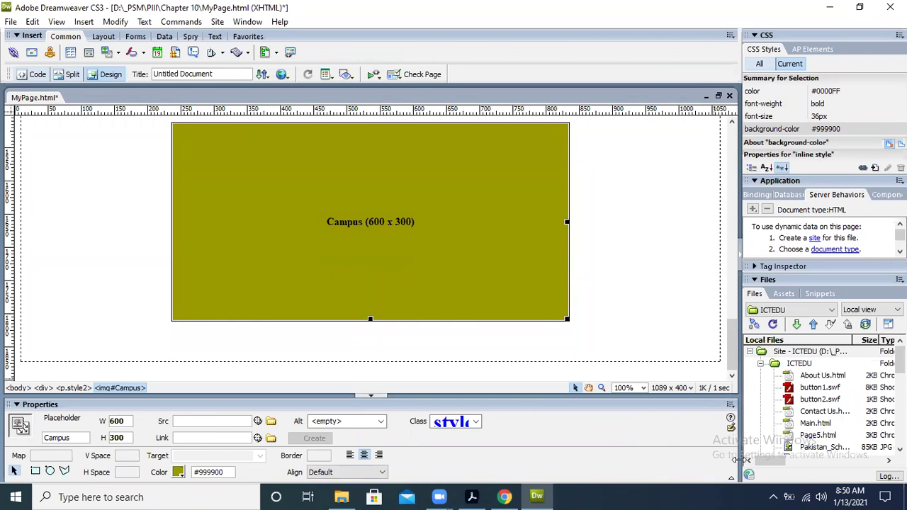
# Return to the Chapter 10 PDF, read step 5 with Fig. 10.11, and mark the Image Maps heading
pyautogui.hotkey('alt', 'Tab')
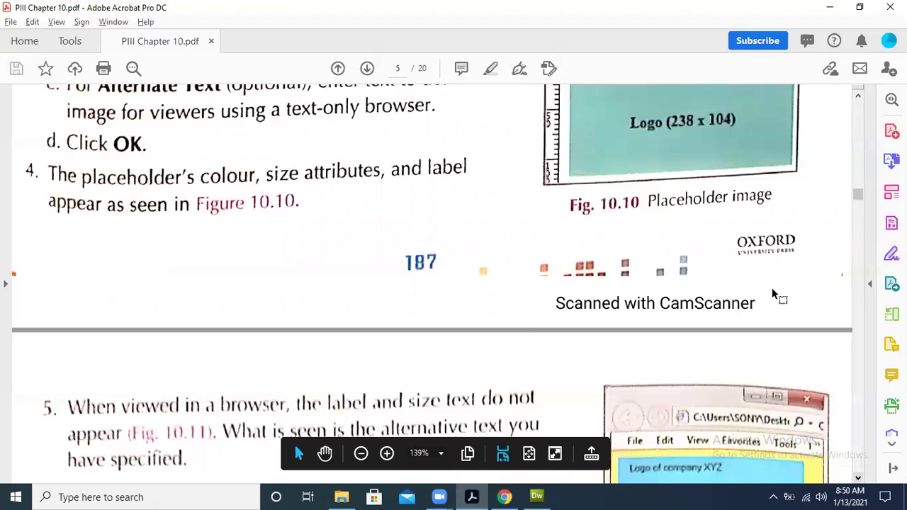
pyautogui.scroll(-1, 772, 292)
pyautogui.scroll(-3, 772, 294)
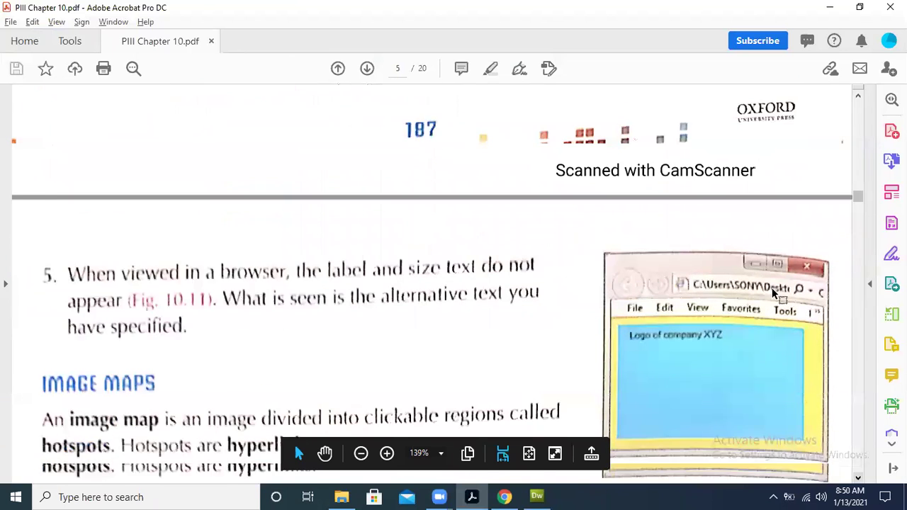
pyautogui.scroll(-2, 772, 294)
pyautogui.scroll(-2, 772, 294)
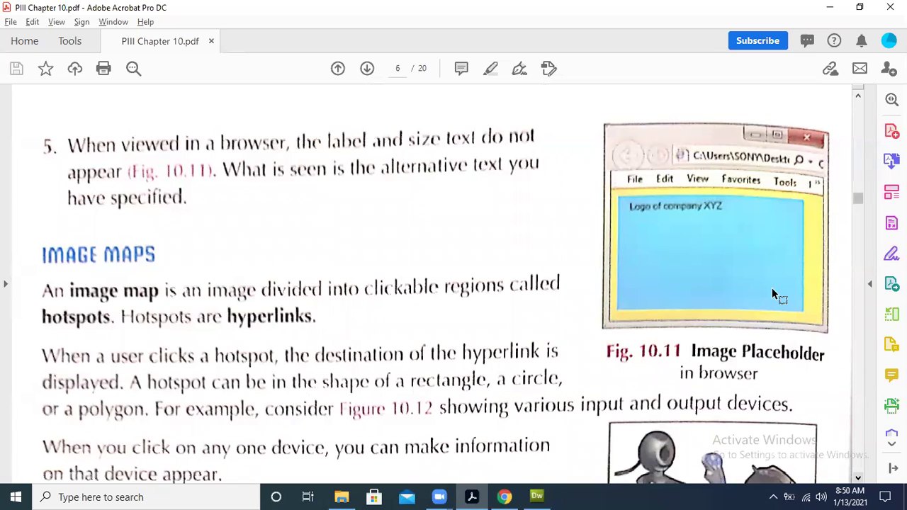
pyautogui.scroll(-2, 772, 288)
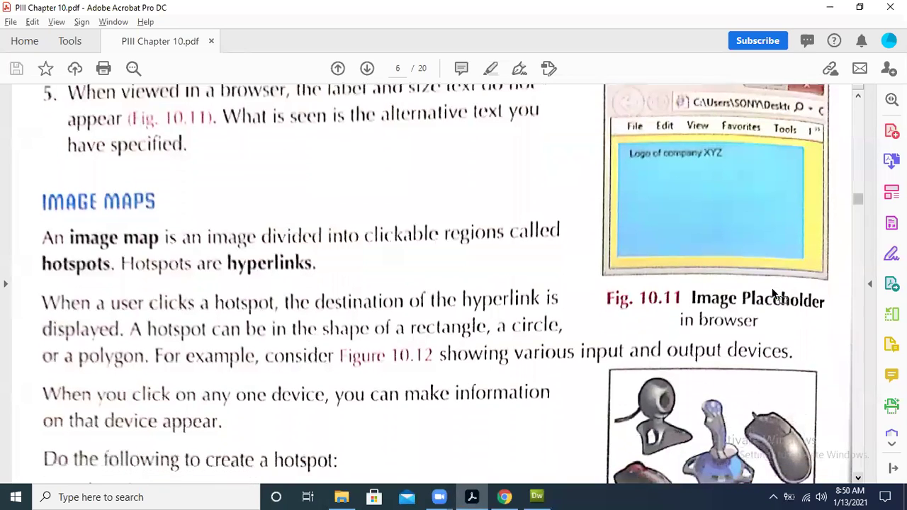
pyautogui.scroll(-1, 772, 294)
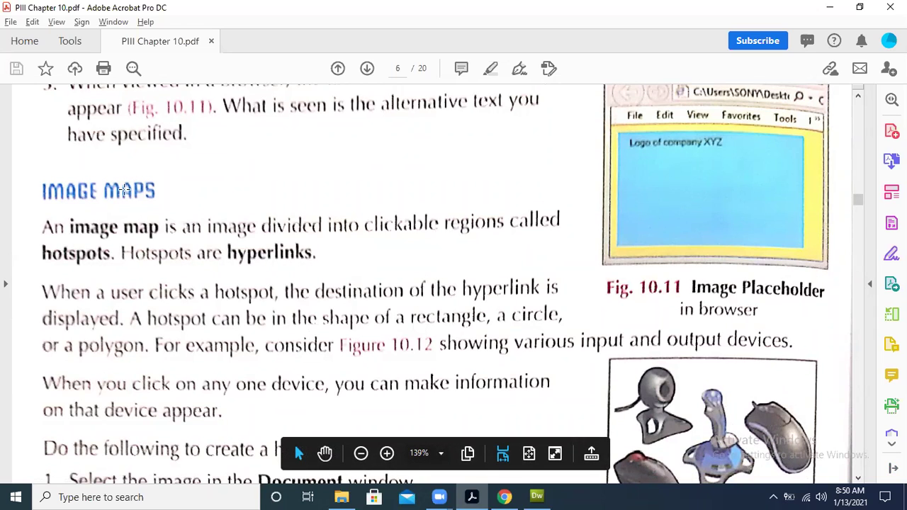
pyautogui.moveTo(45, 171); pyautogui.dragTo(235, 184)
pyautogui.click(269, 172)
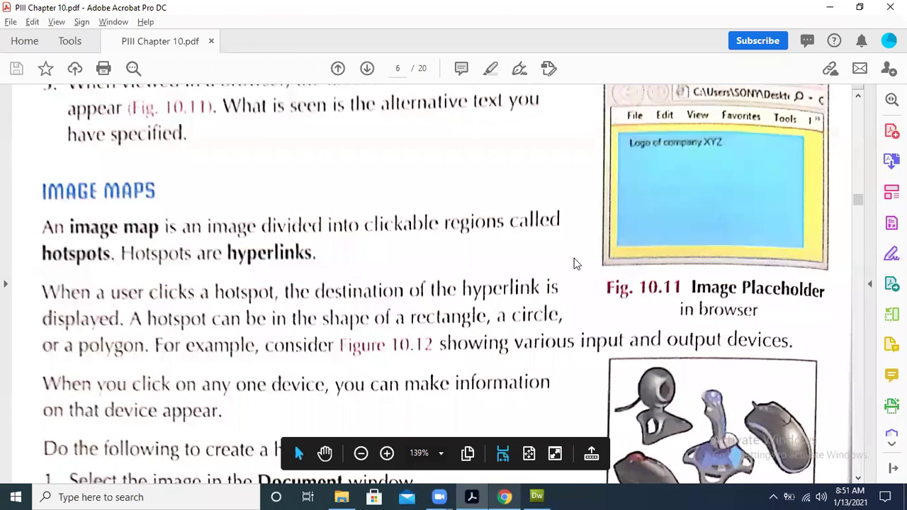
# Switch to Chrome and search Google Images for "pakistan school muscat oman" in a new tab
pyautogui.hotkey('alt', 'Tab')
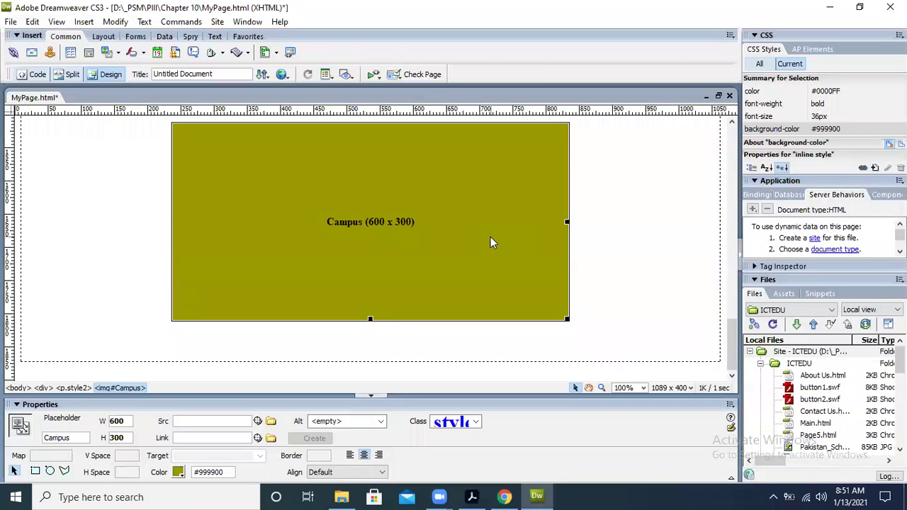
pyautogui.hotkey('alt', 'Tab')
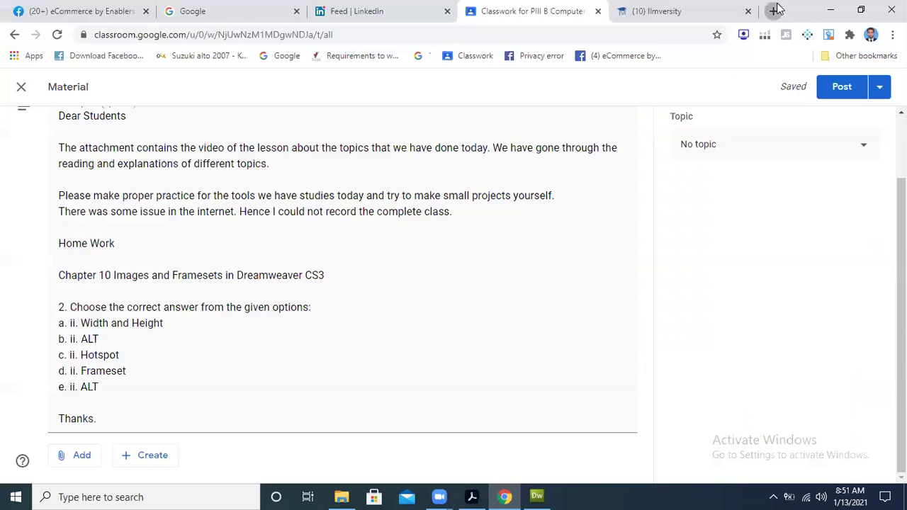
pyautogui.click(773, 10)
pyautogui.write('g')
pyautogui.press('Return')
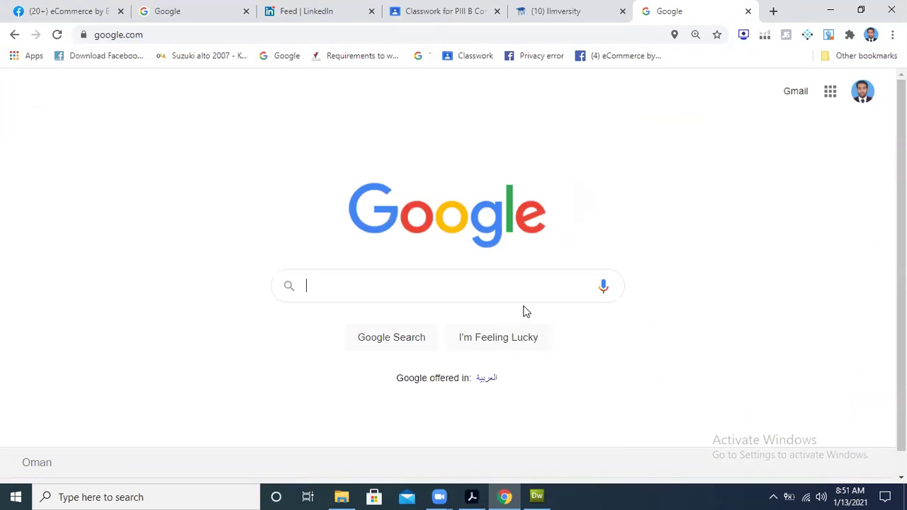
pyautogui.write('pakistan')
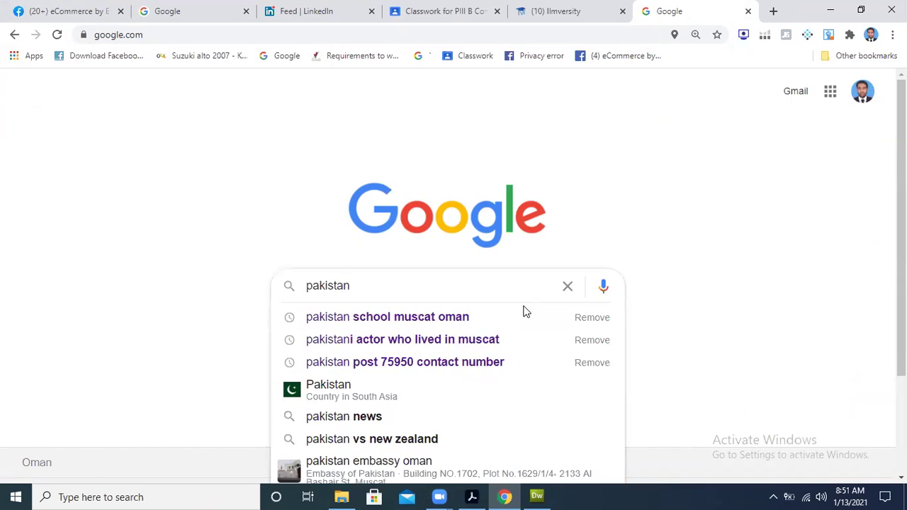
pyautogui.click(523, 312)
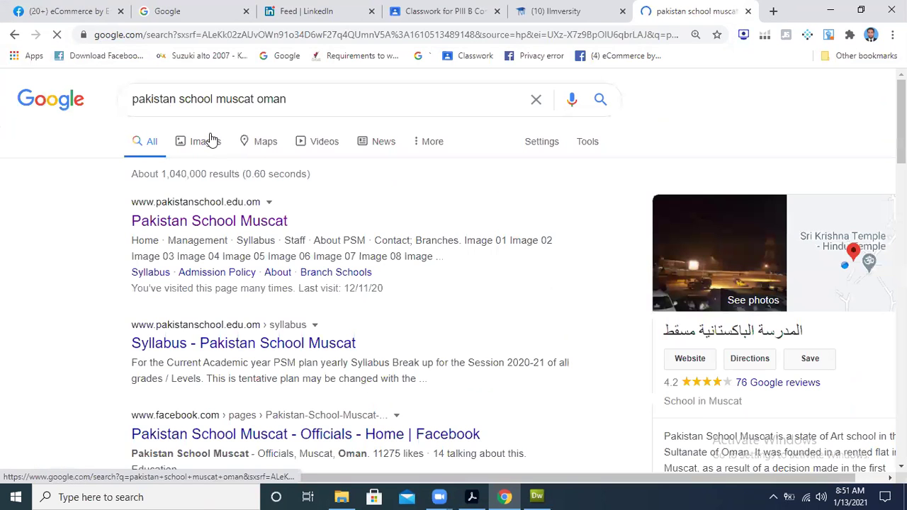
pyautogui.click(208, 141)
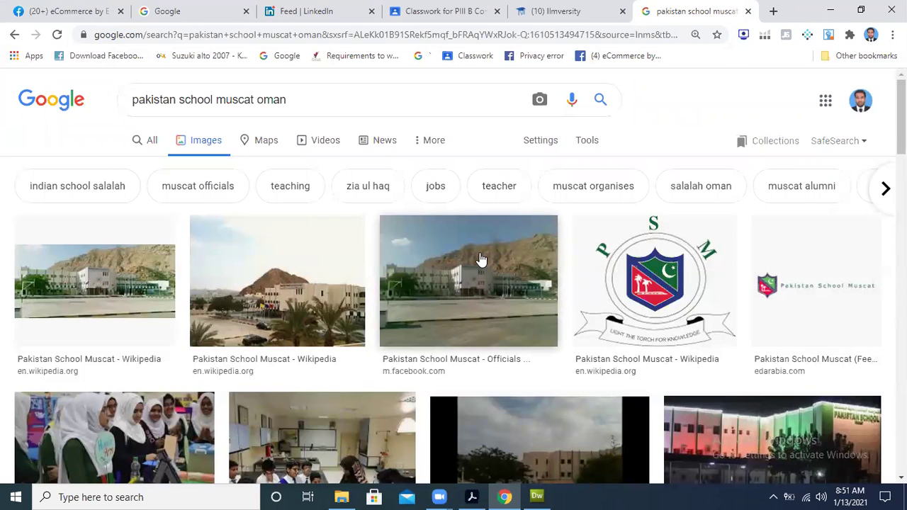
# Open the Facebook photo of the Pakistan School Muscat building from the image results in a new tab
pyautogui.rightClick(446, 270)
pyautogui.click(496, 281)
pyautogui.click(709, 12)
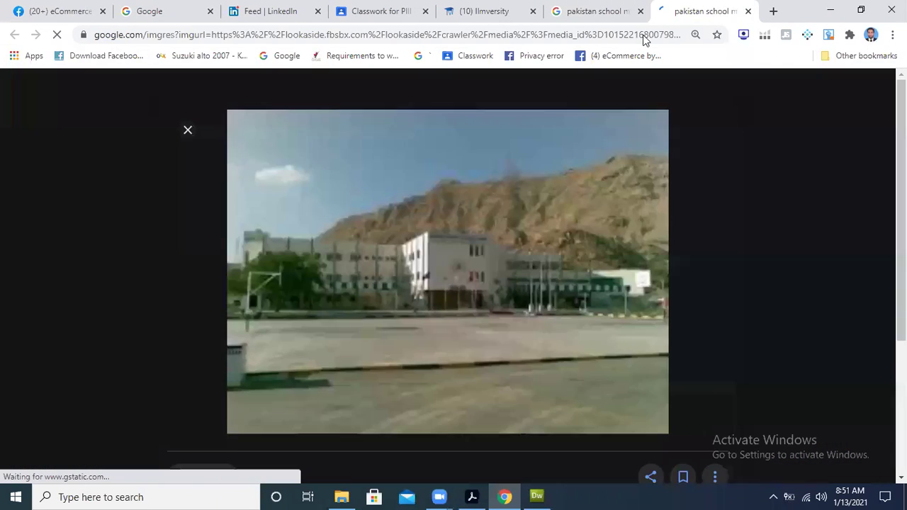
# Open the first Wikipedia photo of Pakistan School Muscat from the image results in a new tab
pyautogui.click(545, 7)
pyautogui.rightClick(136, 263)
pyautogui.click(171, 270)
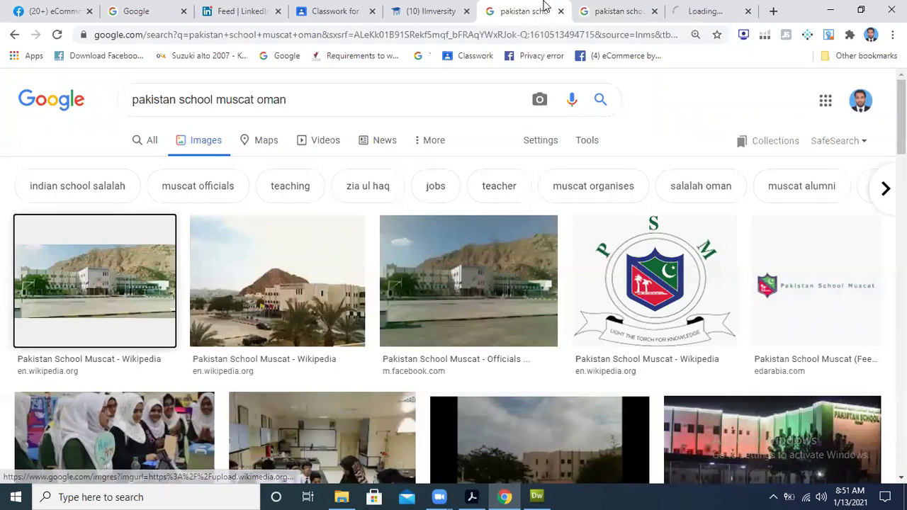
pyautogui.click(709, 12)
# Save the Wikipedia school photo as "campus image" in the Chapter 10 folder
pyautogui.rightClick(436, 165)
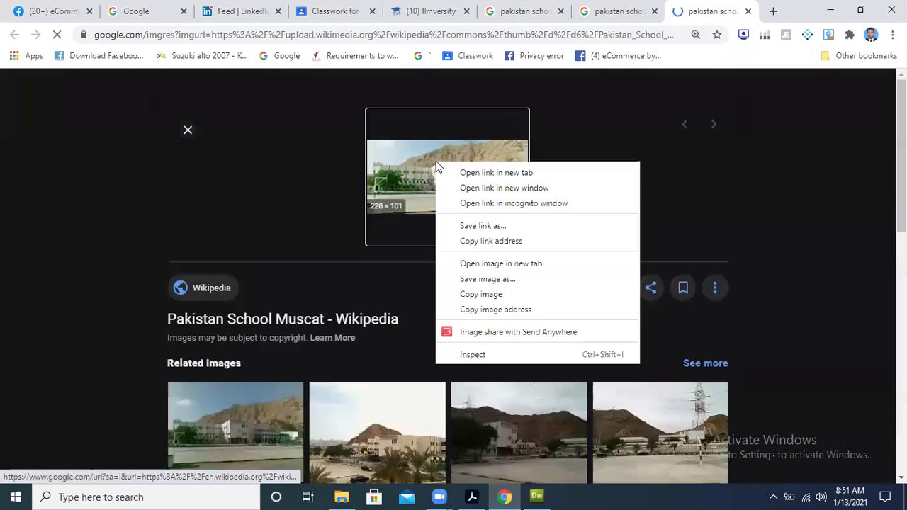
pyautogui.click(519, 279)
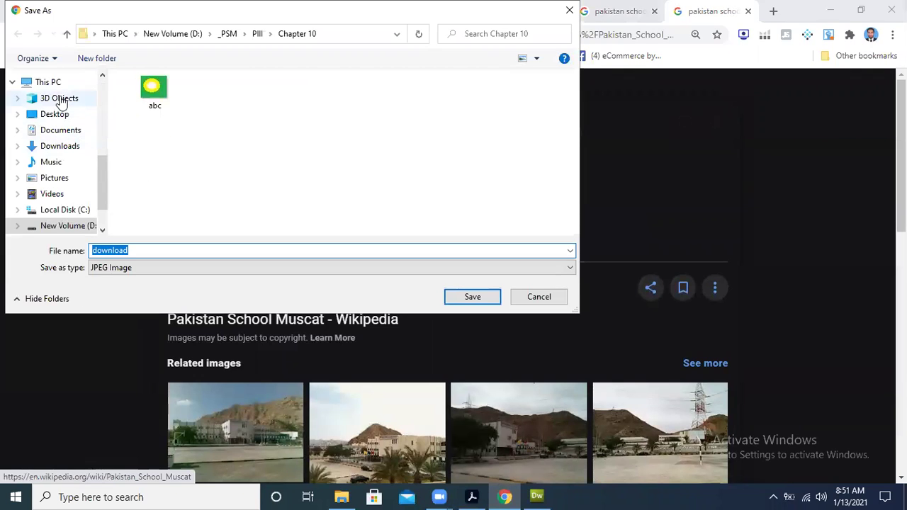
pyautogui.click(67, 33)
pyautogui.doubleClick(175, 210)
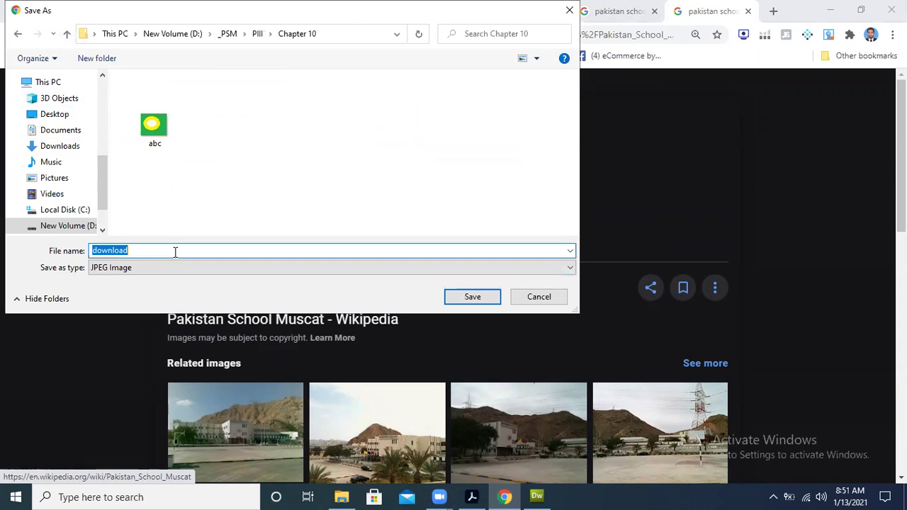
pyautogui.write('campus image')
pyautogui.press('Return')
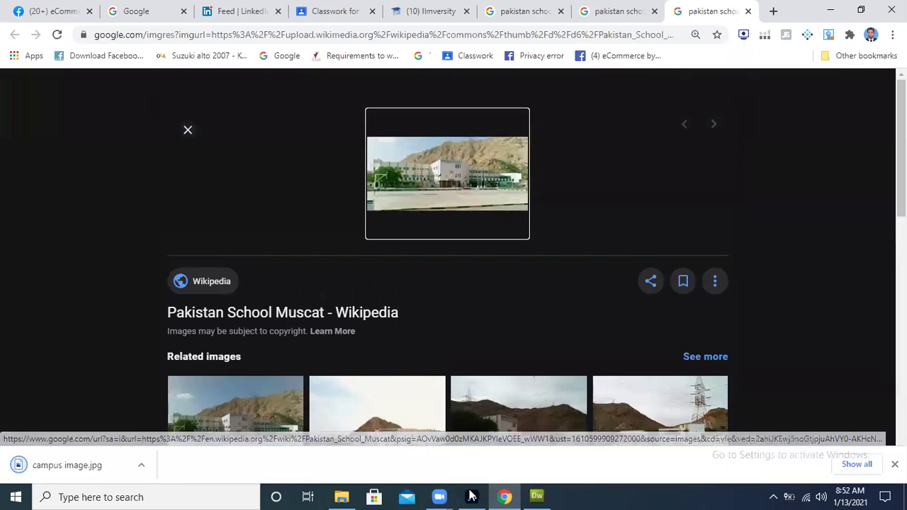
# Switch to Dreamweaver and set the Campus placeholder's image source to campus image.jpg from the Chapter 10 folder
pyautogui.click(470, 494)
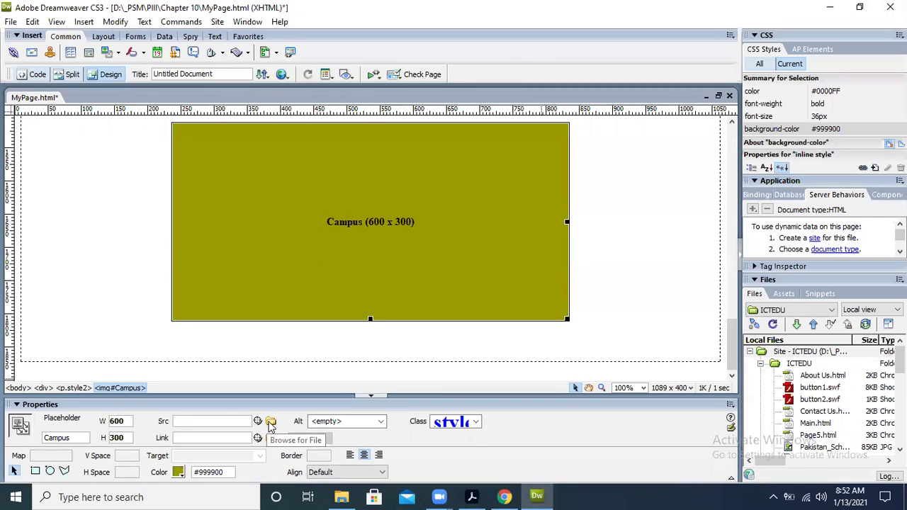
pyautogui.click(270, 422)
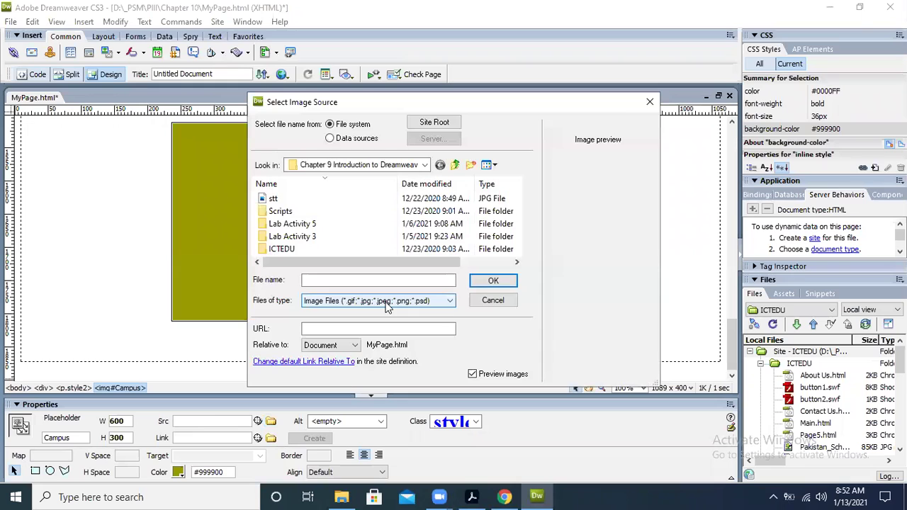
pyautogui.click(454, 165)
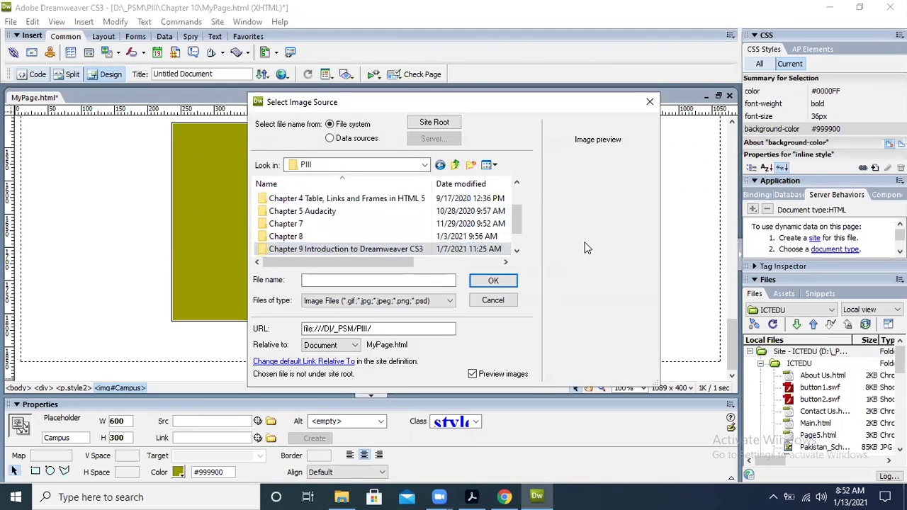
pyautogui.click(516, 252)
pyautogui.click(515, 251)
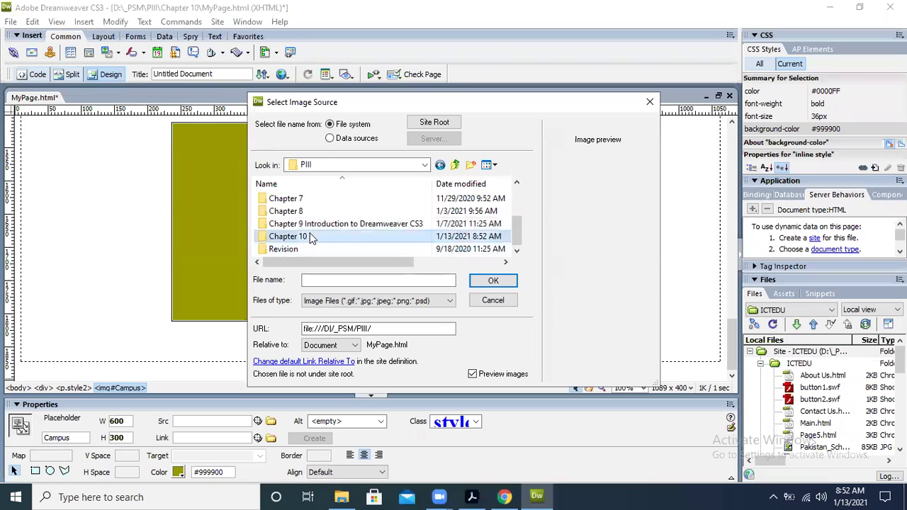
pyautogui.doubleClick(290, 236)
pyautogui.doubleClick(359, 231)
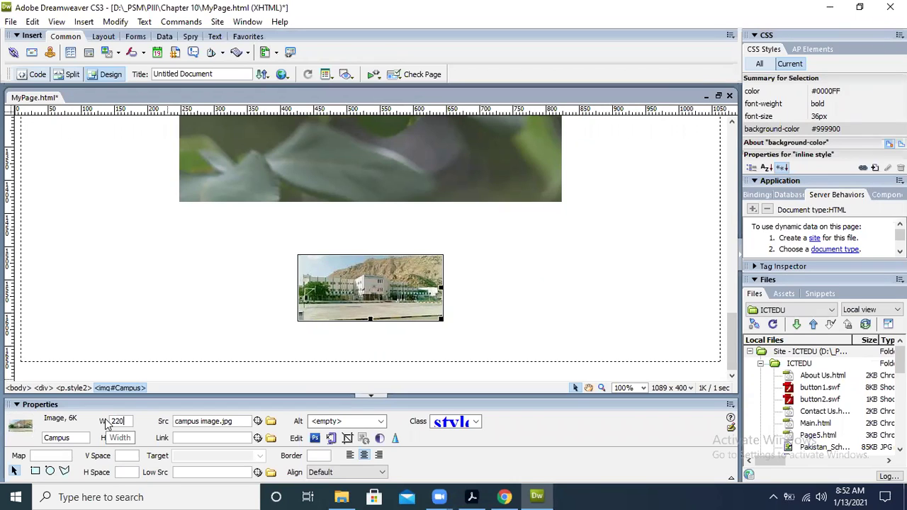
# Set the Campus image's width to 600 and its height to 300 pixels
pyautogui.doubleClick(130, 420)
pyautogui.write('600')
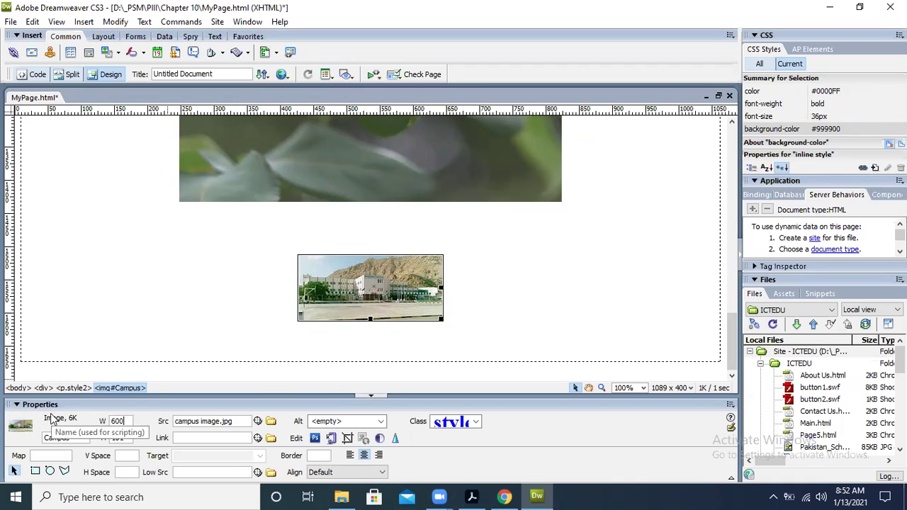
pyautogui.press('Return')
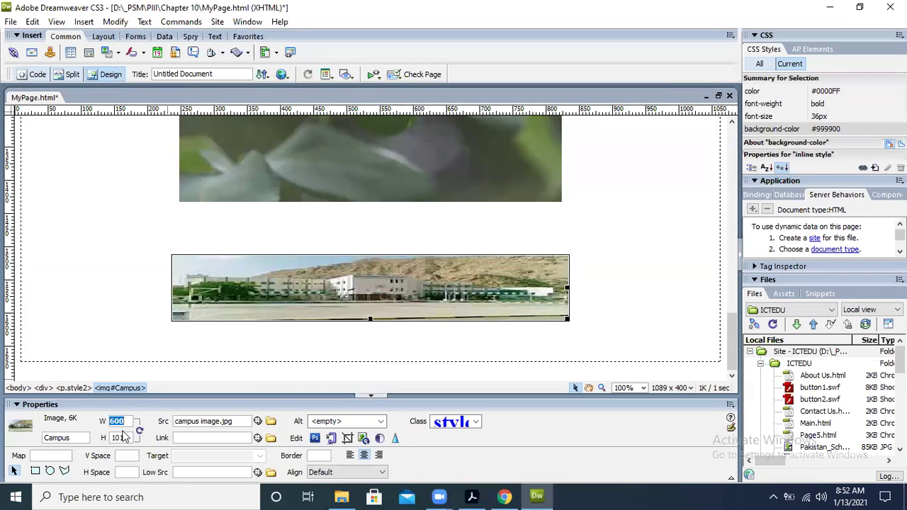
pyautogui.press('Tab')
pyautogui.write('300')
pyautogui.press('Return')
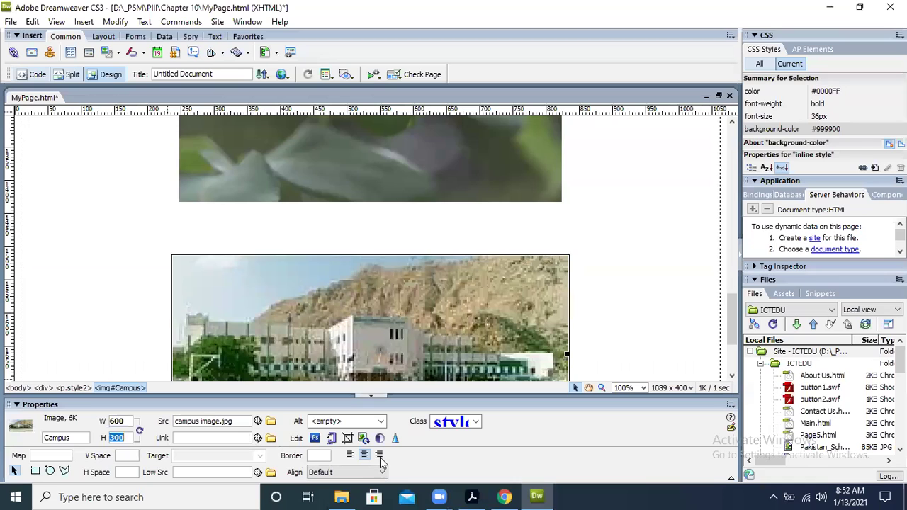
# Restore the Campus image to its original size and deselect it
pyautogui.scroll(-2, 742, 356)
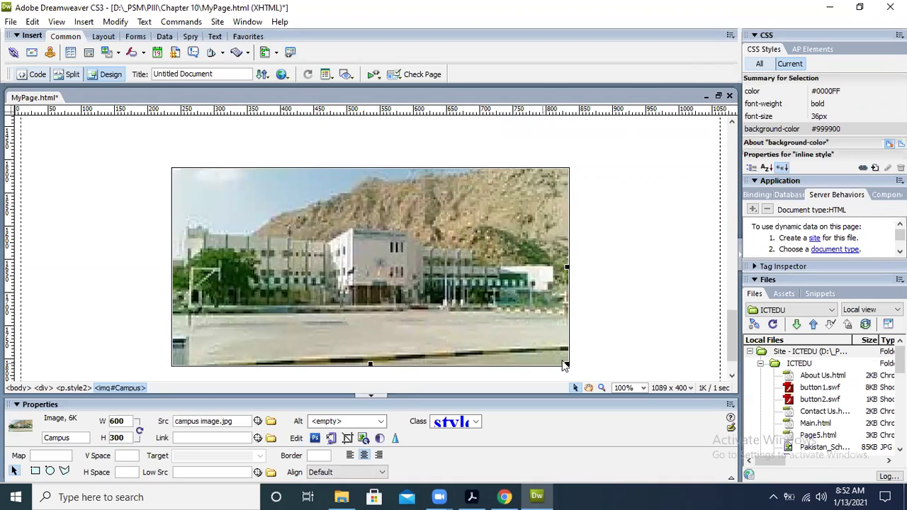
pyautogui.moveTo(565, 361); pyautogui.dragTo(565, 356)
pyautogui.click(573, 293)
pyautogui.click(393, 283)
pyautogui.click(538, 272)
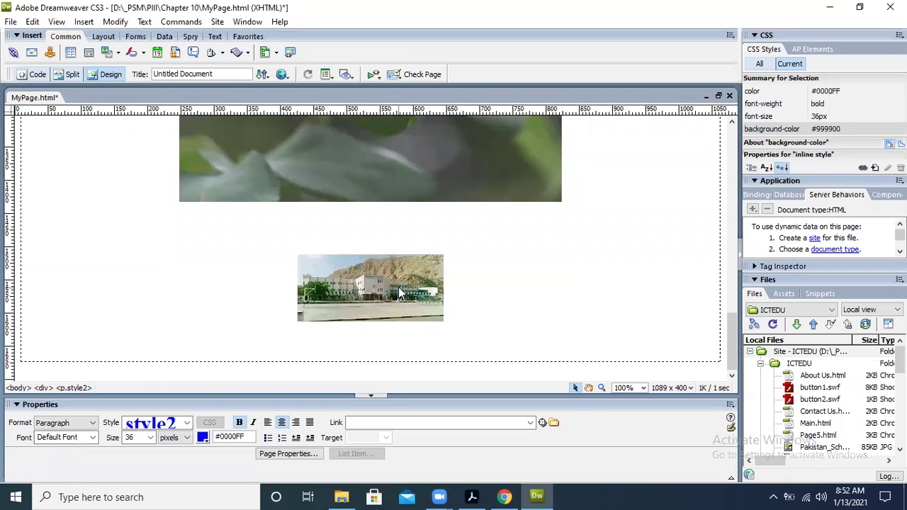
# Switch to the Chapter 10 PDF in Acrobat and read the Image Maps section about hotspots and creating them
pyautogui.moveTo(506, 497)
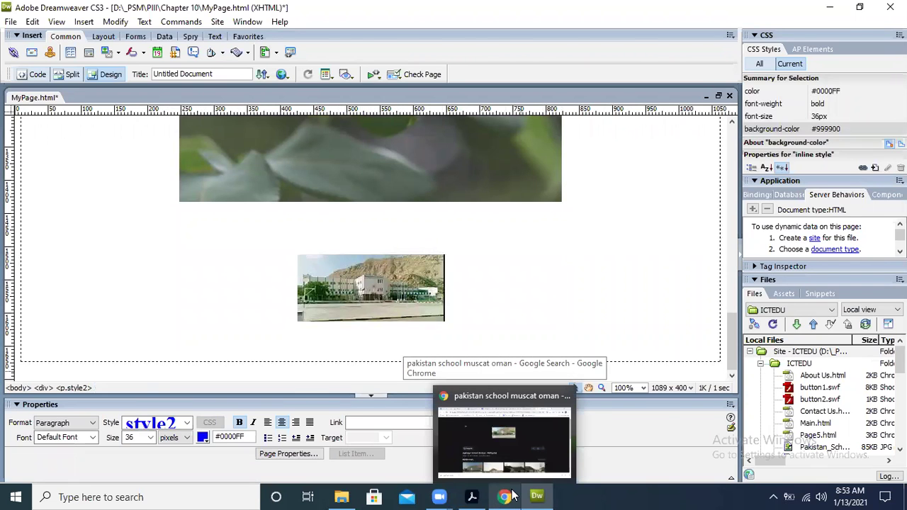
pyautogui.click(510, 496)
pyautogui.click(473, 496)
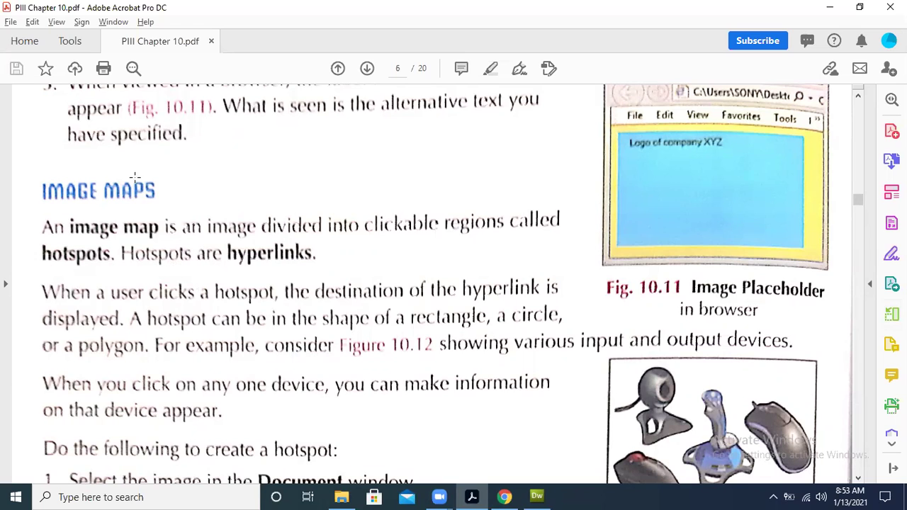
pyautogui.moveTo(35, 214); pyautogui.dragTo(567, 265)
pyautogui.click(416, 308)
pyautogui.click(416, 306)
pyautogui.scroll(-1, 868, 457)
pyautogui.scroll(-4, 869, 457)
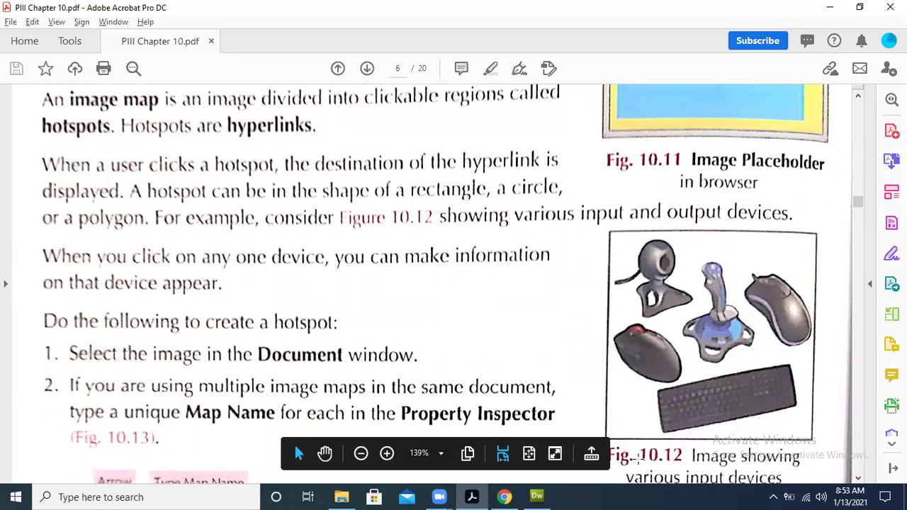
# Switch to Chrome, open Google in a new tab and search its images for "input output devices"
pyautogui.hotkey('alt', 'Tab')
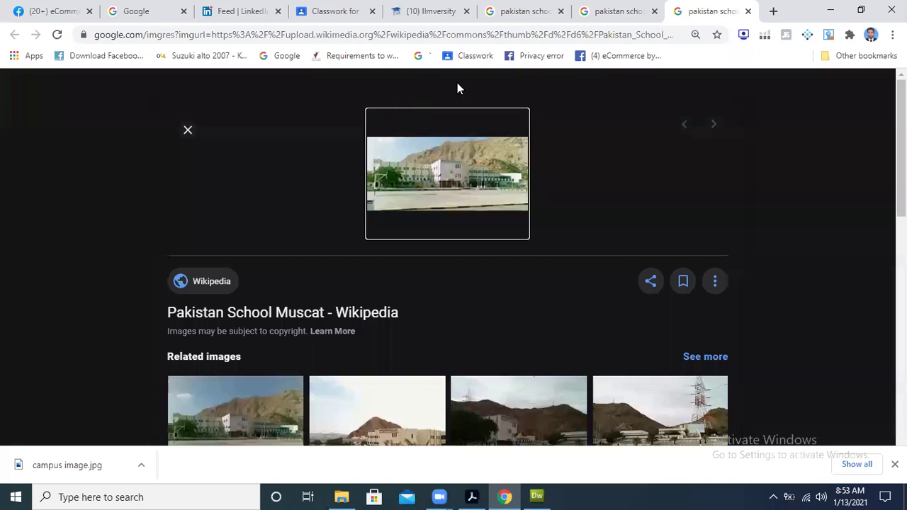
pyautogui.hotkey('ctrl', 'shift', 'Tab')
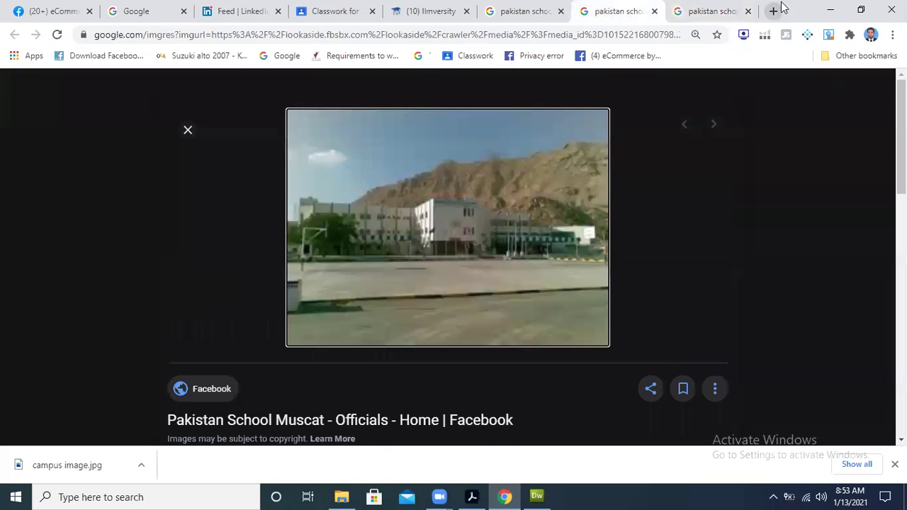
pyautogui.click(774, 12)
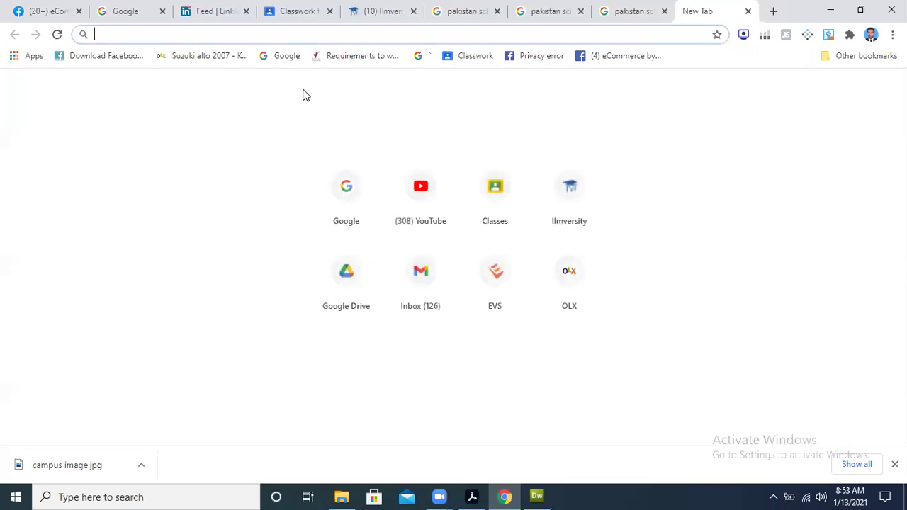
pyautogui.write('g')
pyautogui.press('Return')
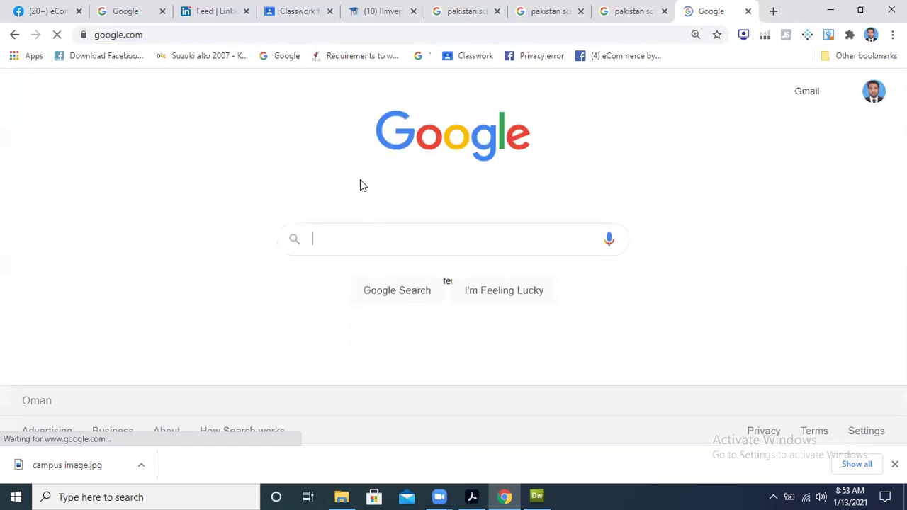
pyautogui.write('inpu')
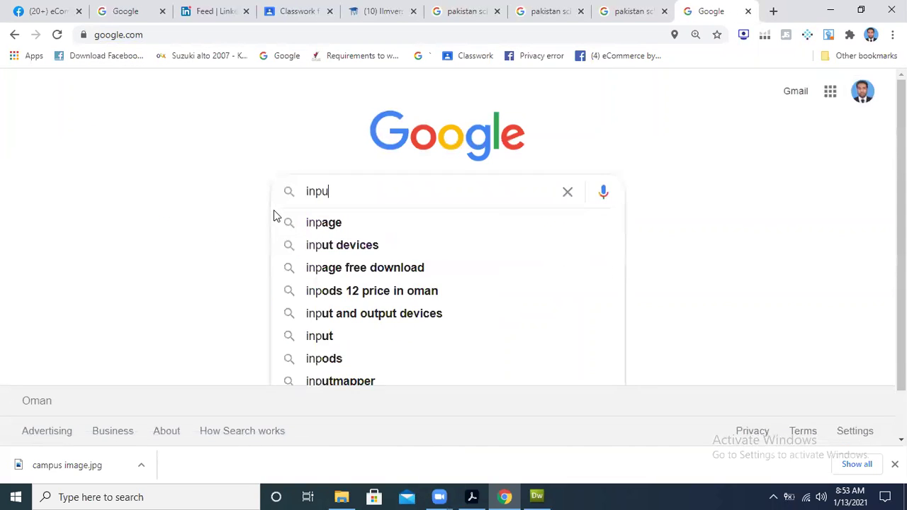
pyautogui.write('t outpu ')
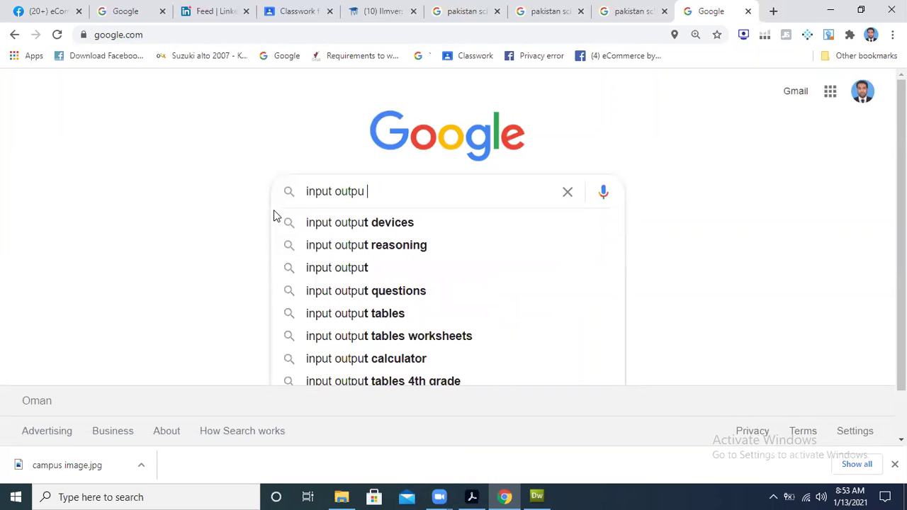
pyautogui.write('devices')
pyautogui.press('Return')
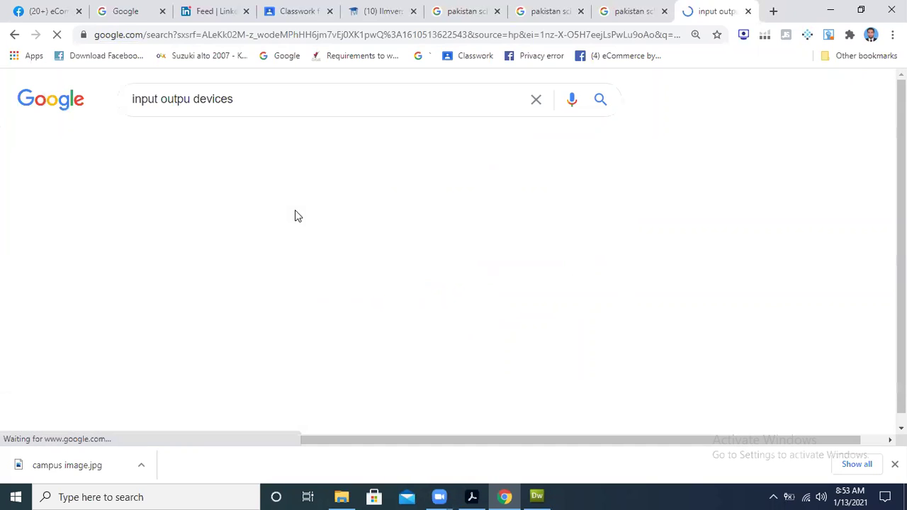
pyautogui.click(201, 143)
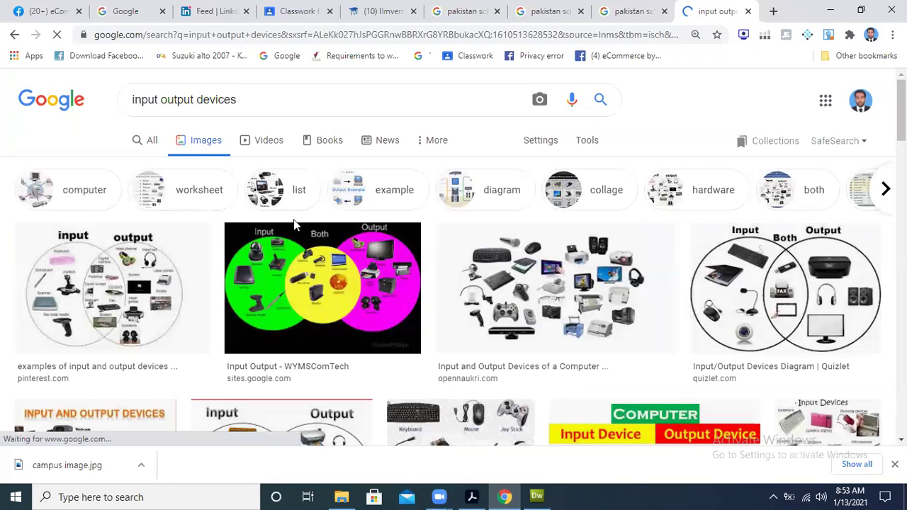
# Open the WYMSComTech and Quizlet device diagrams in new tabs and examine the WYMSComTech one
pyautogui.rightClick(369, 257)
pyautogui.click(388, 264)
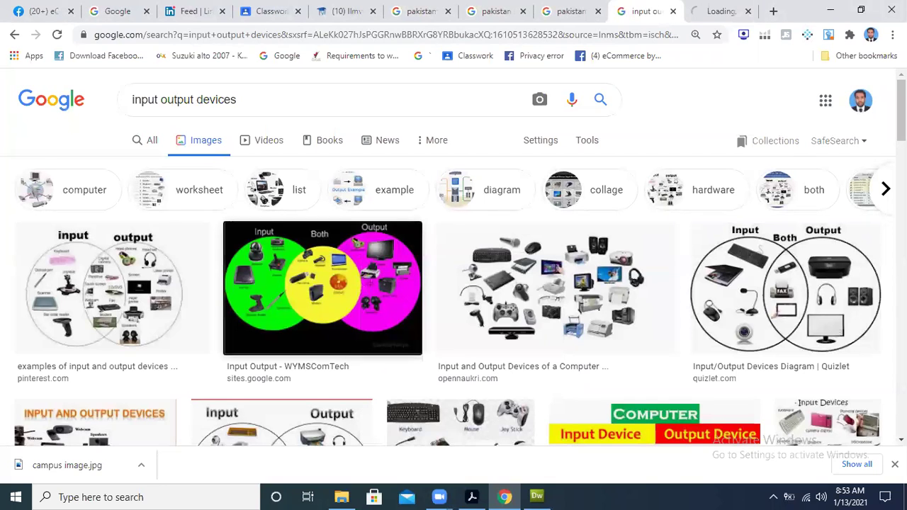
pyautogui.rightClick(699, 259)
pyautogui.click(761, 269)
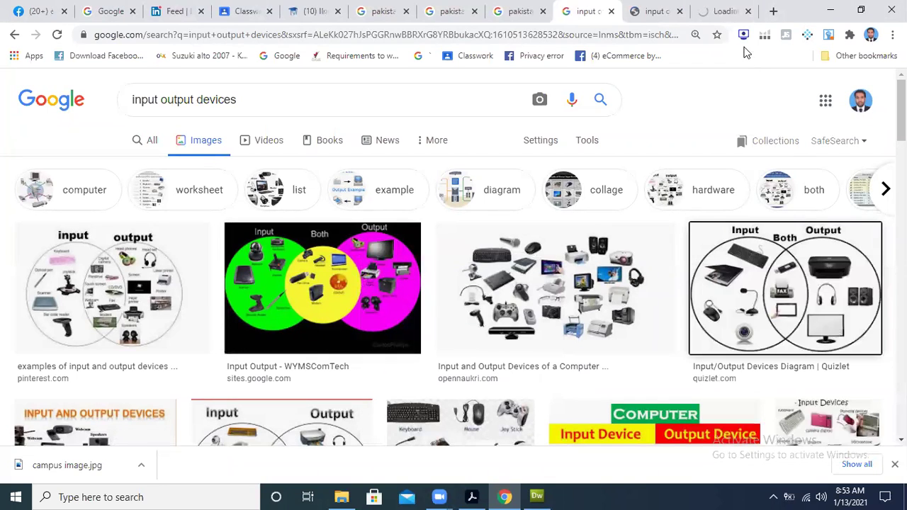
pyautogui.click(653, 11)
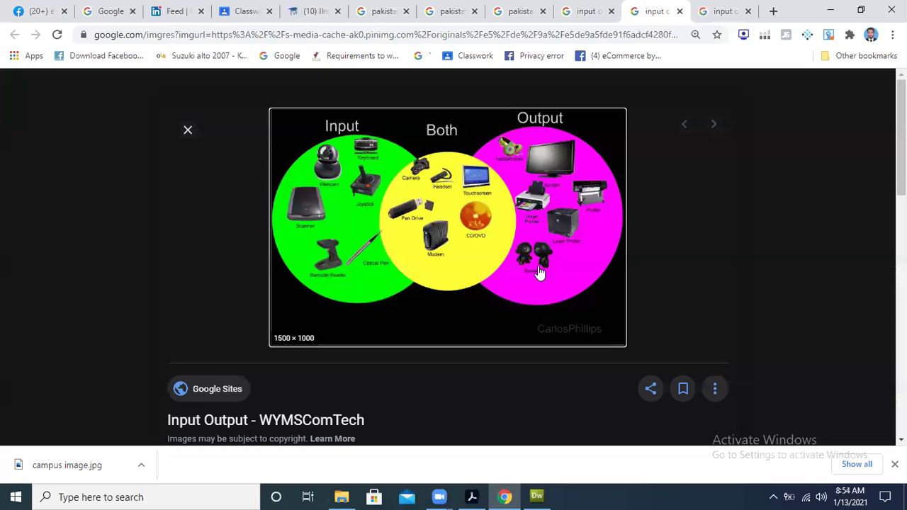
# Return to the image results and open the Pediaa picture of labelled input devices in a new tab
pyautogui.click(566, 12)
pyautogui.scroll(-2, 836, 205)
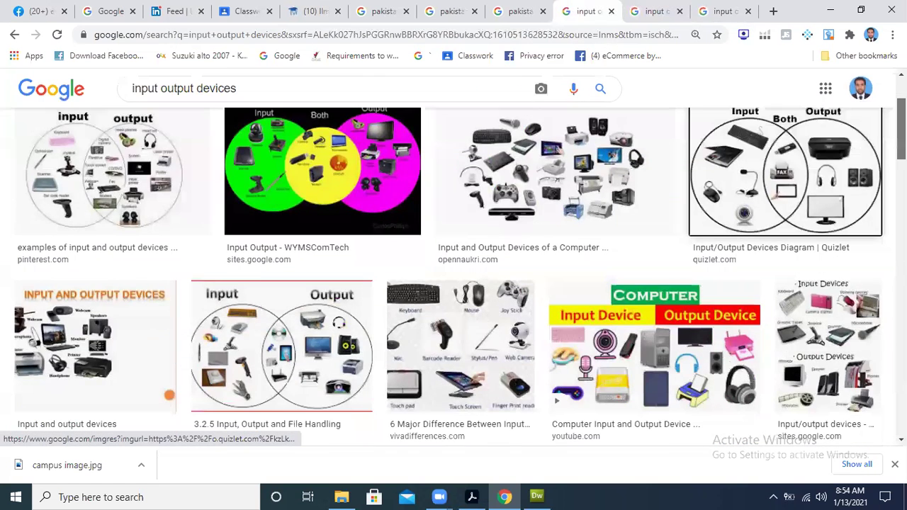
pyautogui.scroll(-1, 785, 170)
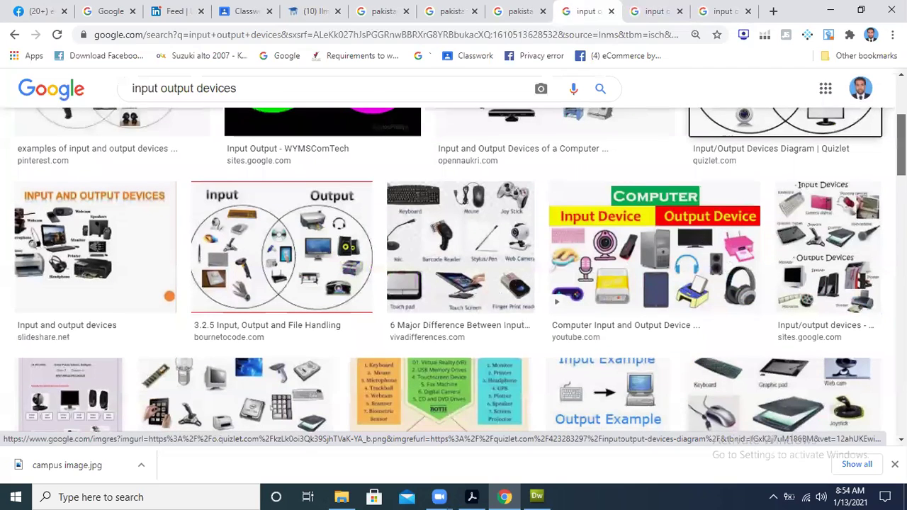
pyautogui.scroll(-2, 773, 227)
pyautogui.scroll(-1, 772, 227)
pyautogui.rightClick(720, 197)
pyautogui.click(756, 206)
pyautogui.click(717, 9)
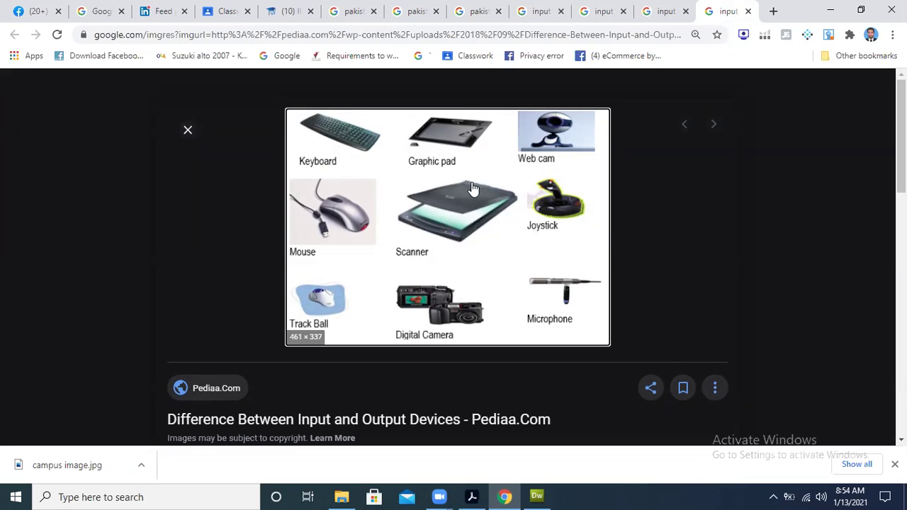
# Save the Pediaa input devices picture as a PNG image named IO Devices in the Chapter 10 folder
pyautogui.rightClick(465, 157)
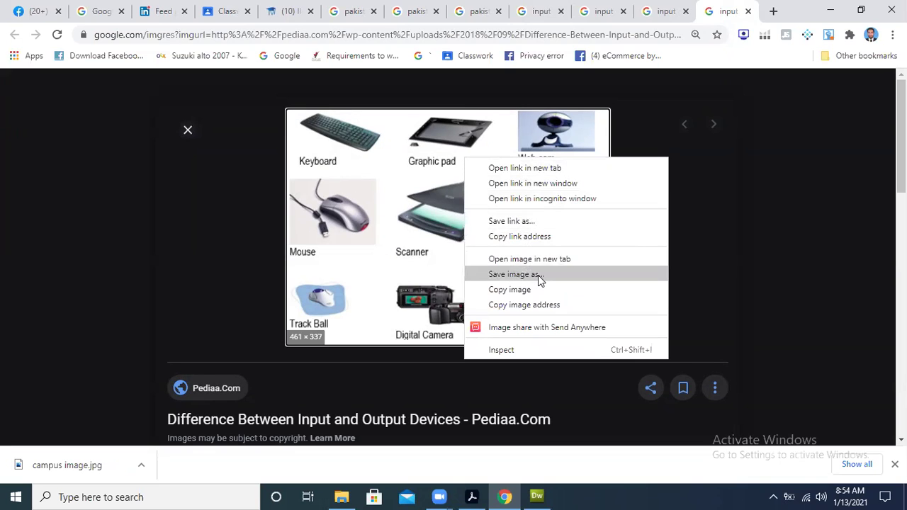
pyautogui.click(512, 275)
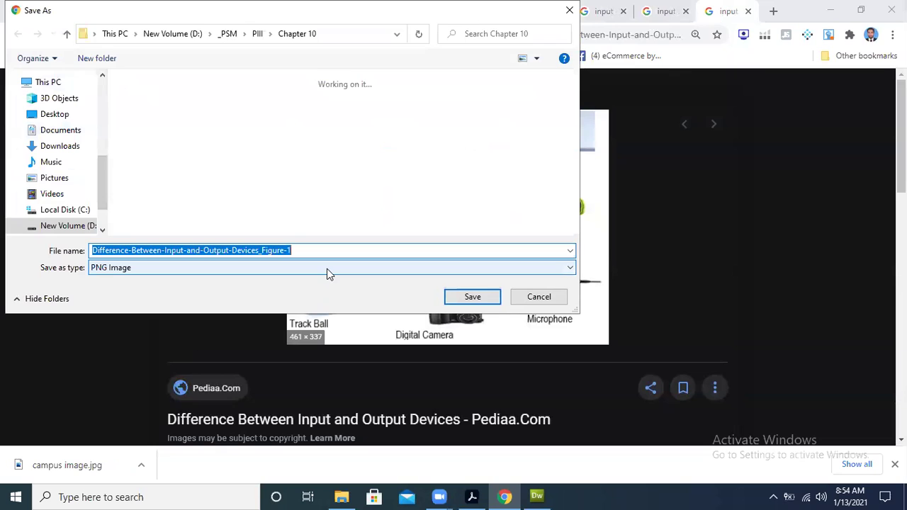
pyautogui.write('IO Devices')
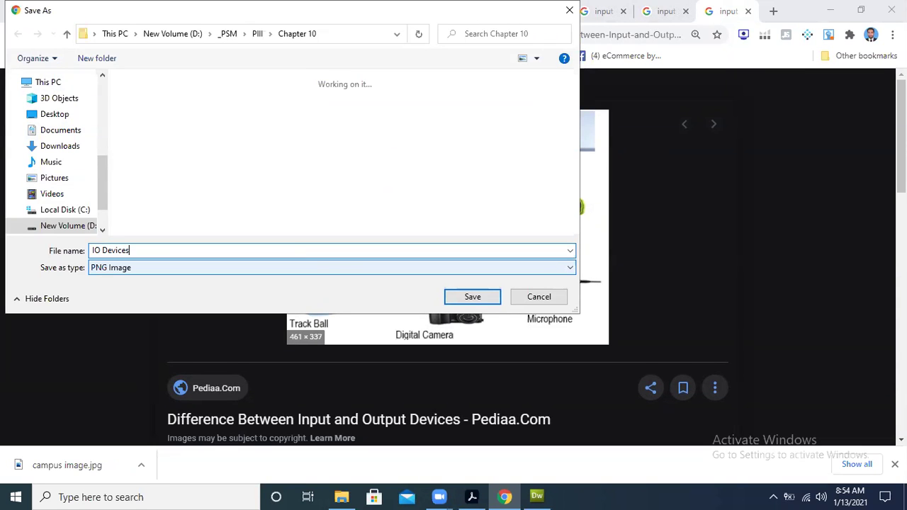
pyautogui.press('Return')
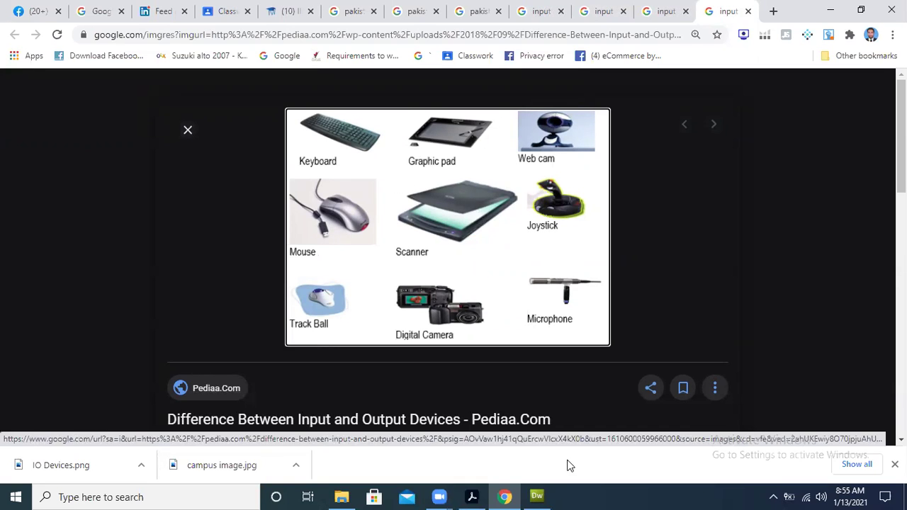
# Switch to the Chapter 10 PDF in Acrobat, read the Image Maps introduction, and return to the device diagrams in Chrome
pyautogui.click(473, 496)
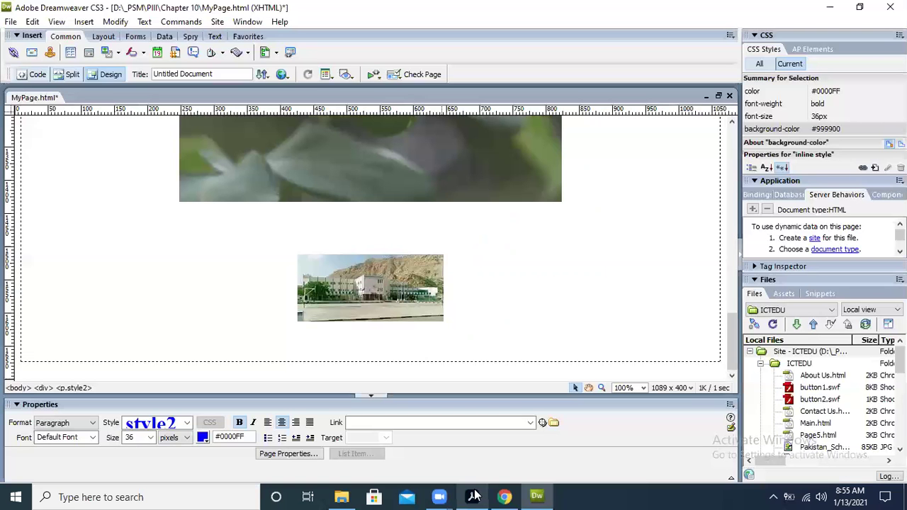
pyautogui.click(473, 496)
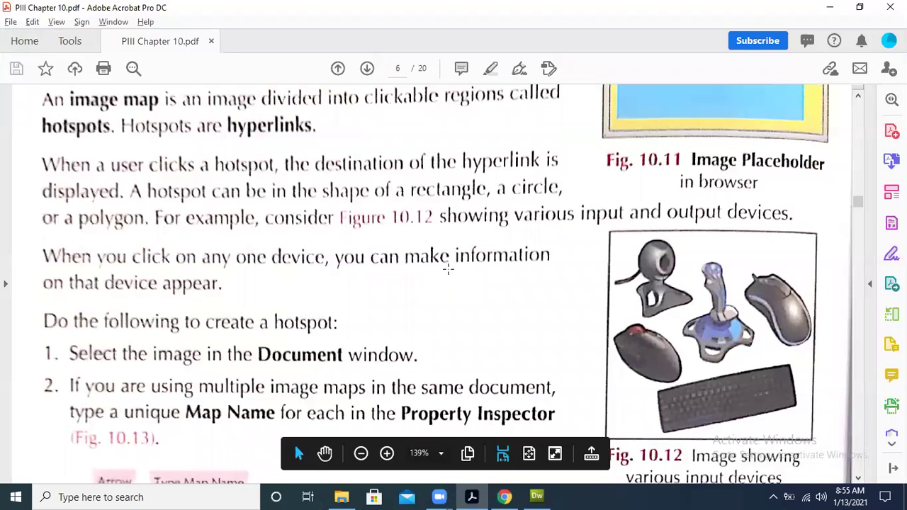
pyautogui.click(858, 96)
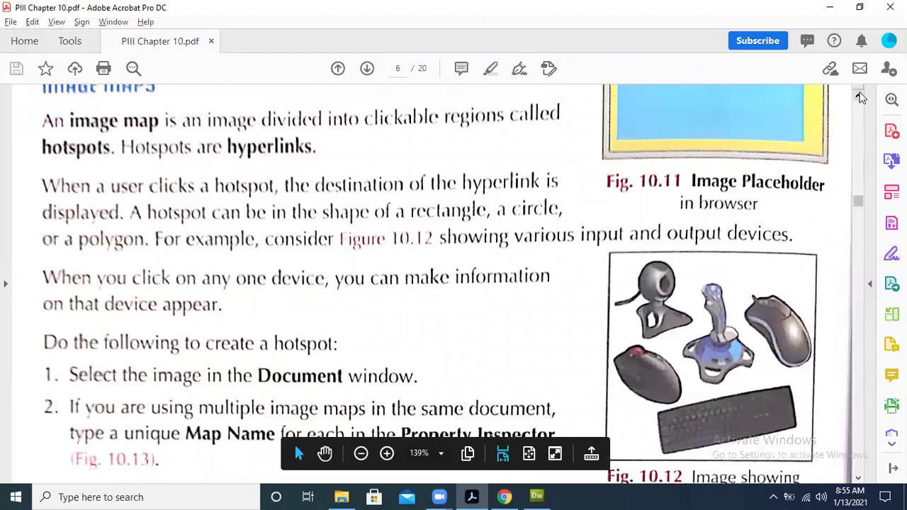
pyautogui.click(858, 96)
pyautogui.click(859, 95)
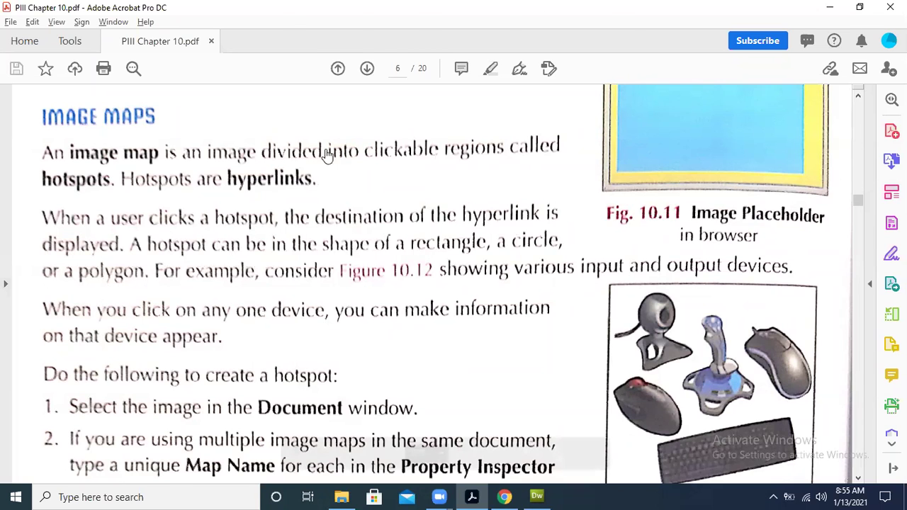
pyautogui.hotkey('alt', 'Tab')
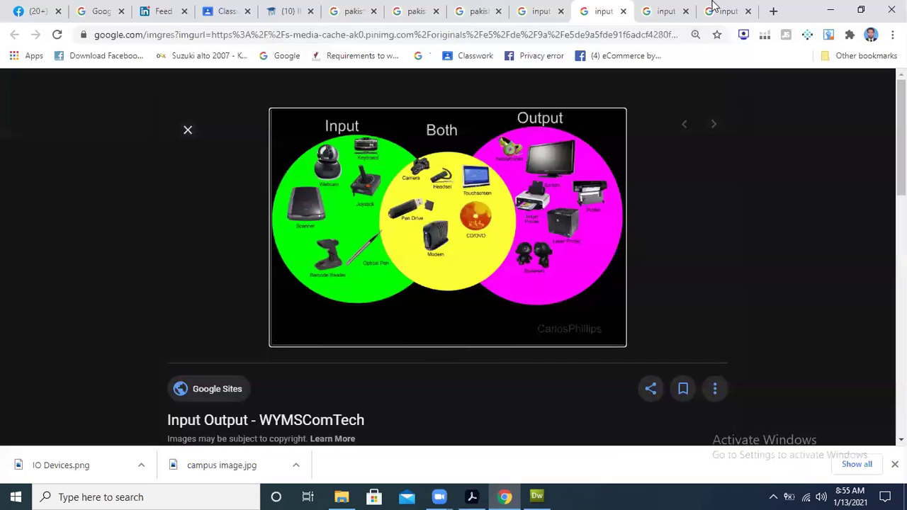
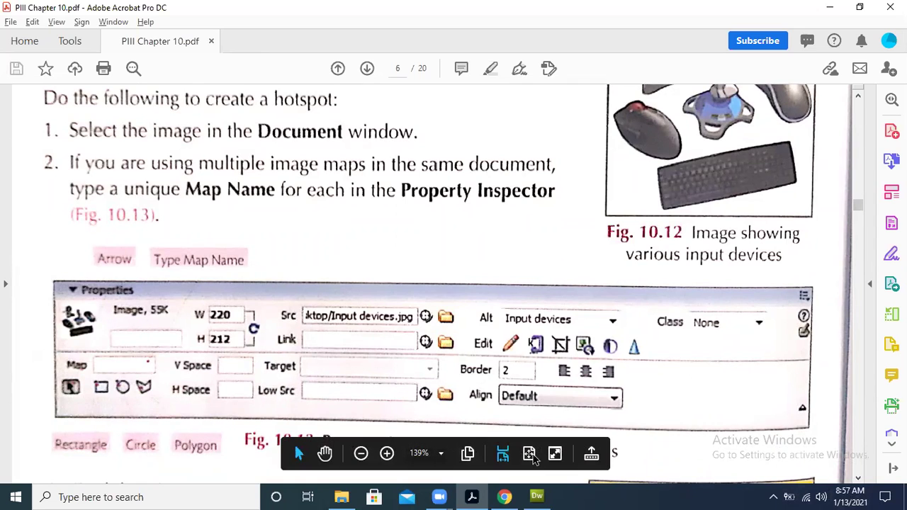
# In Dreamweaver, insert the IO Devices image below the campus photo without alternate text
pyautogui.click(536, 496)
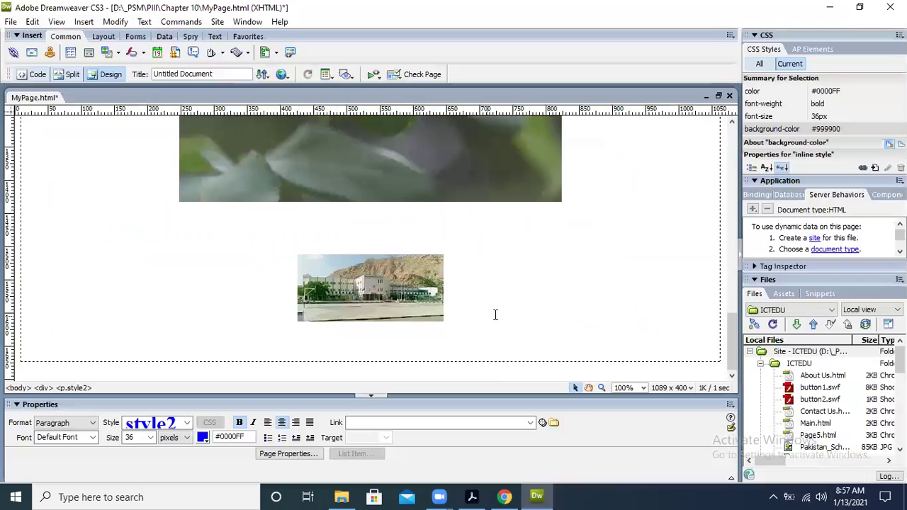
pyautogui.click(347, 323)
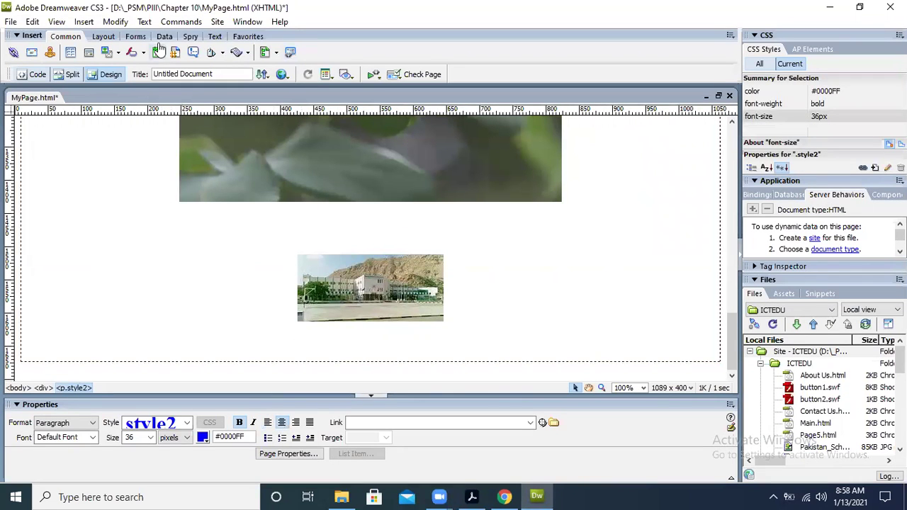
pyautogui.click(118, 53)
pyautogui.click(128, 75)
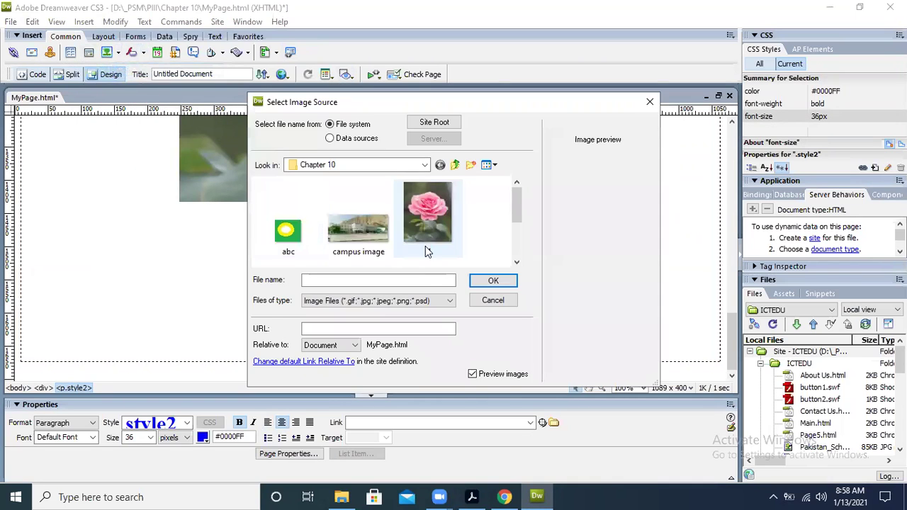
pyautogui.moveTo(518, 203); pyautogui.dragTo(518, 249)
pyautogui.click(358, 227)
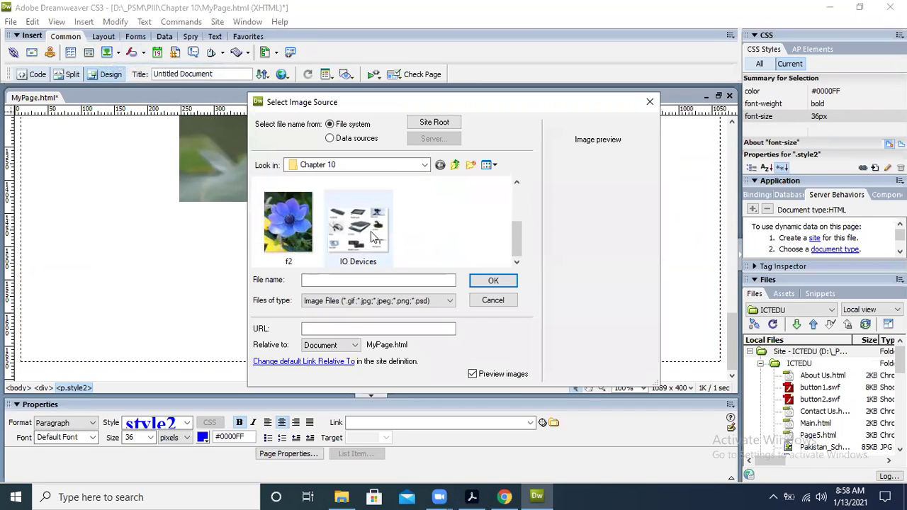
pyautogui.click(493, 281)
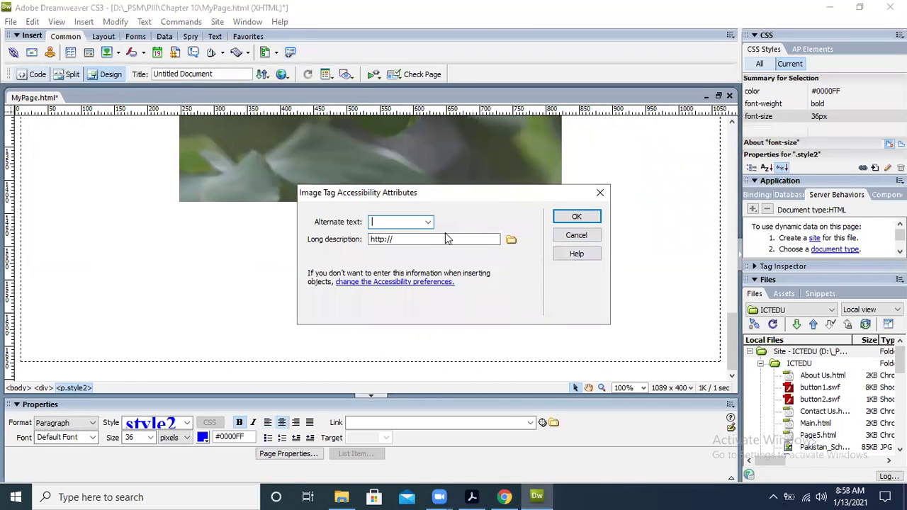
pyautogui.click(576, 217)
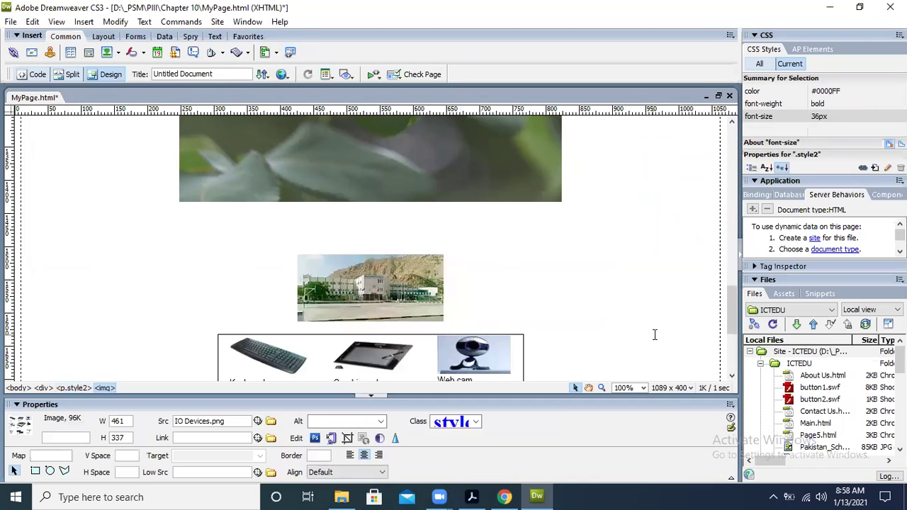
pyautogui.moveTo(732, 321); pyautogui.dragTo(733, 364)
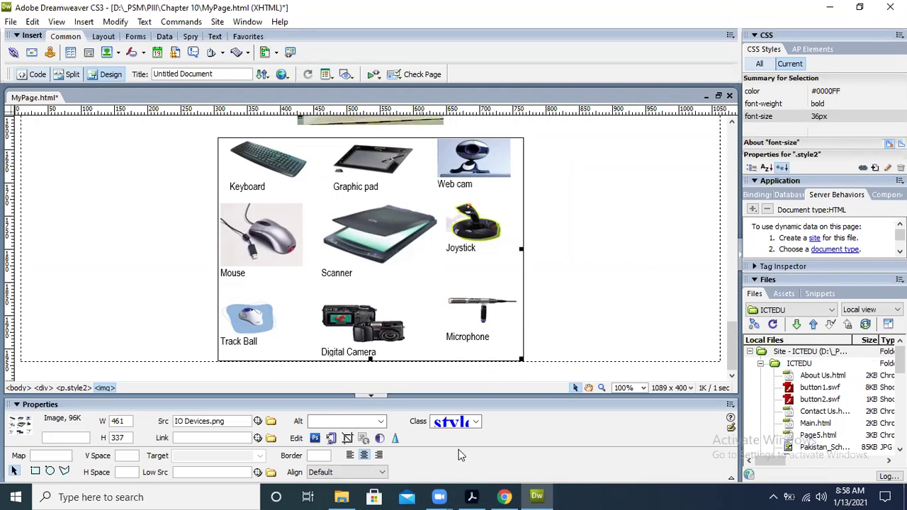
# Check the PDF's hotspot instructions in Acrobat, and in Dreamweaver name the IO Devices image's map map1
pyautogui.click(505, 496)
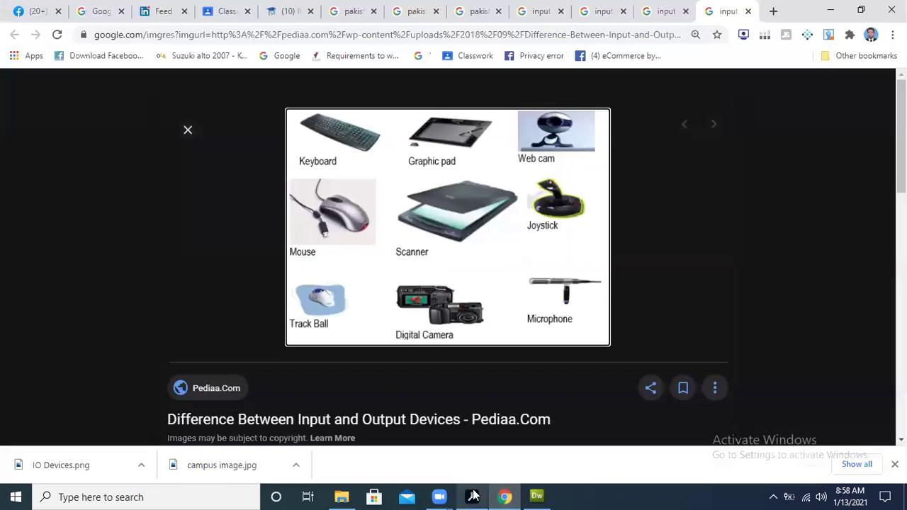
pyautogui.click(472, 497)
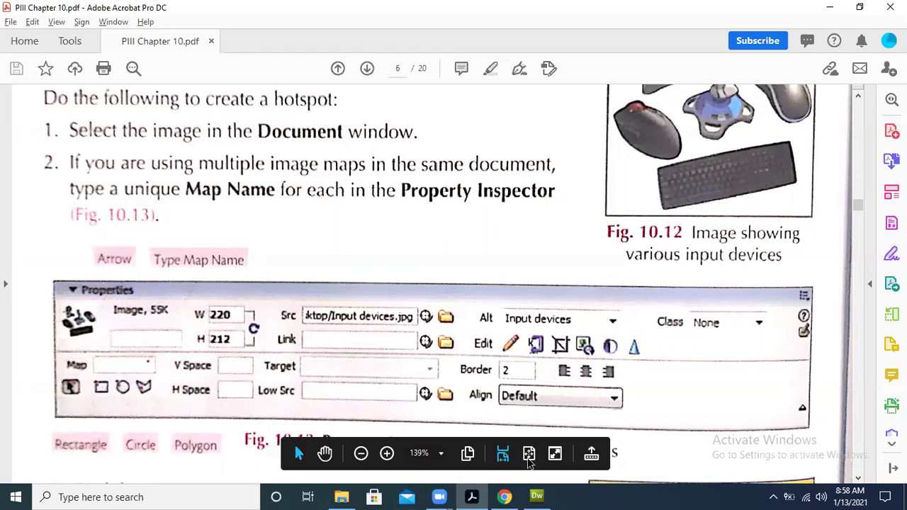
pyautogui.click(536, 496)
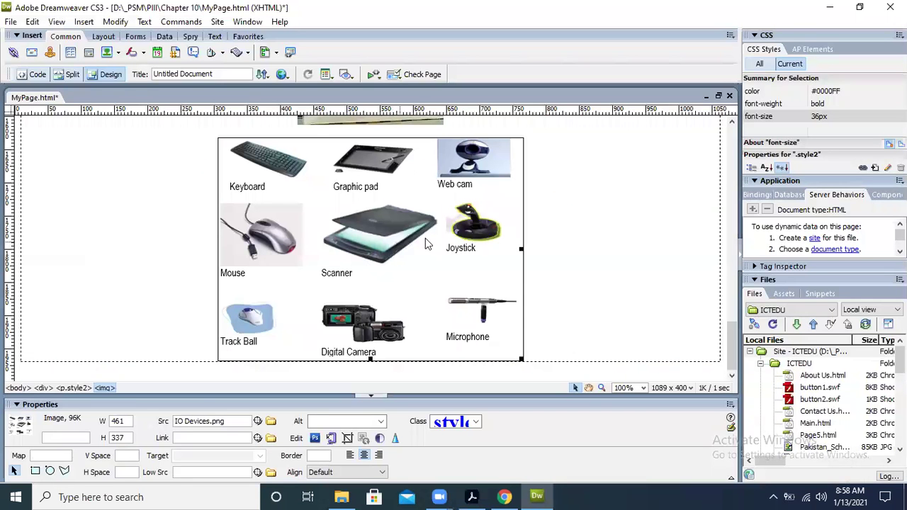
pyautogui.write('map1')
pyautogui.click(605, 267)
pyautogui.click(435, 277)
pyautogui.moveTo(438, 496)
pyautogui.click(571, 291)
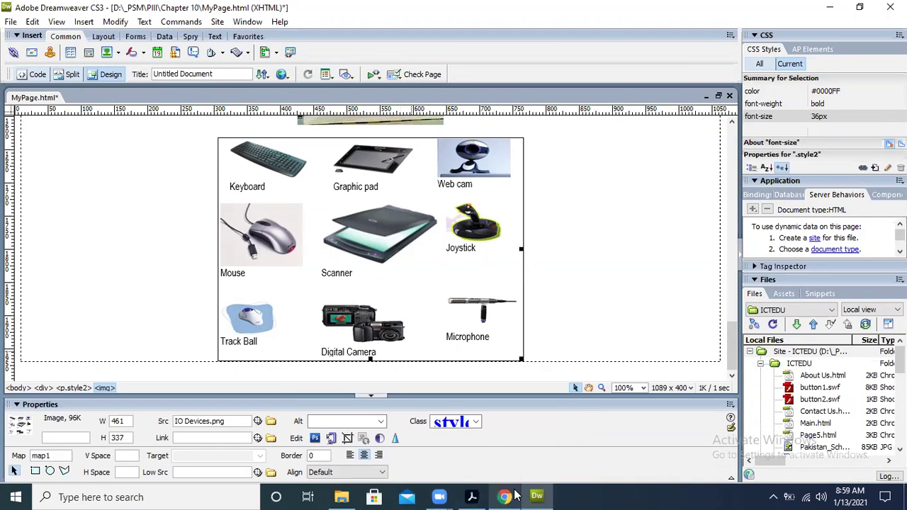
# Switch to the PDF in Acrobat and read step 3 on defining hotspots with the Circle, Rectangle and Polygon tools
pyautogui.click(482, 496)
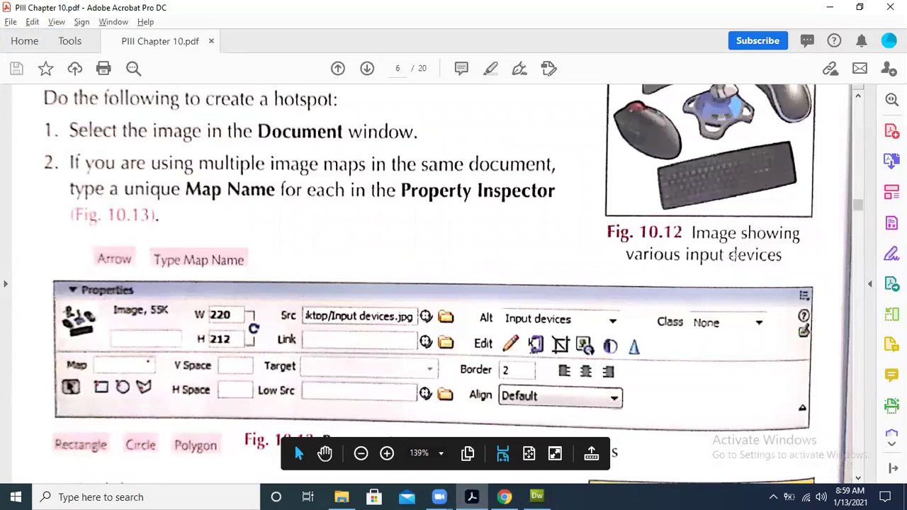
pyautogui.scroll(-6, 735, 255)
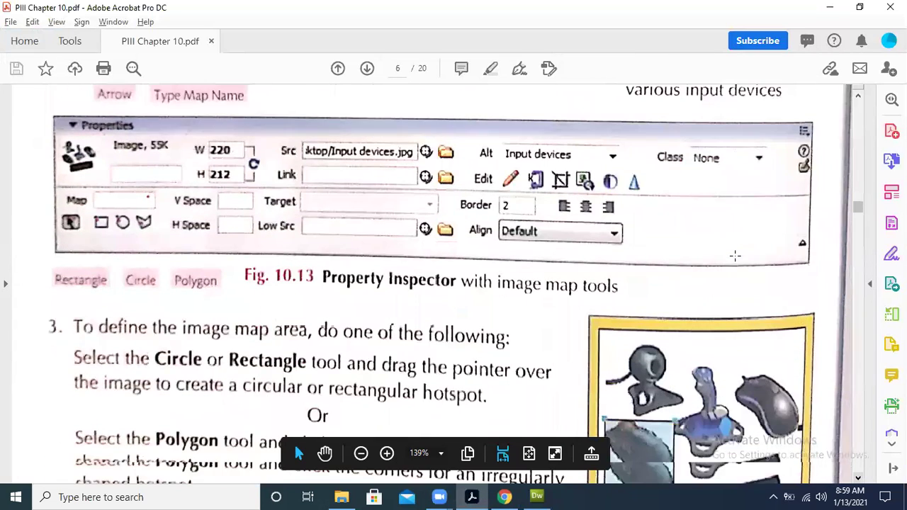
pyautogui.scroll(-1, 734, 255)
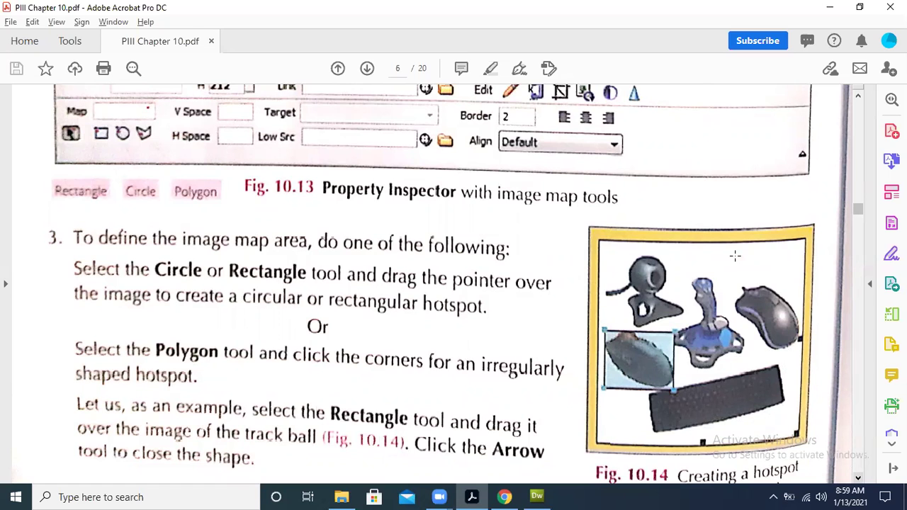
pyautogui.scroll(-1, 734, 255)
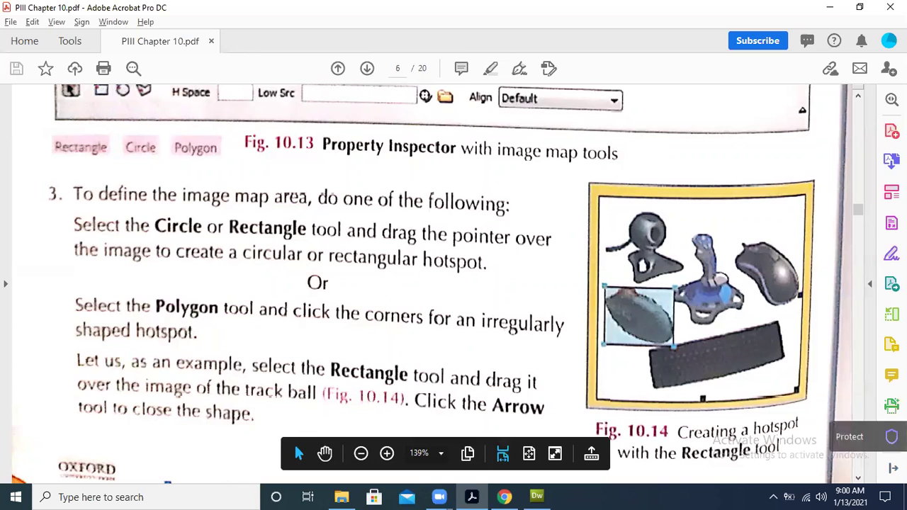
pyautogui.scroll(-1, 845, 481)
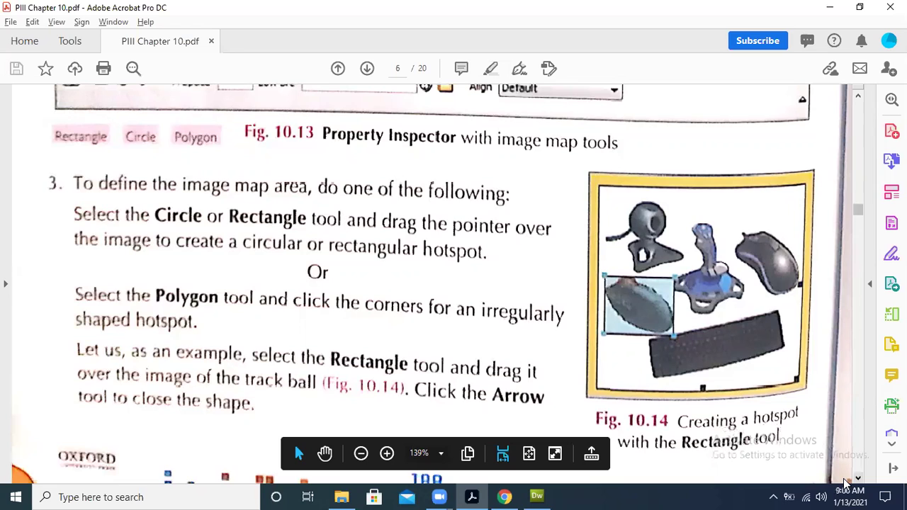
pyautogui.scroll(-1, 844, 481)
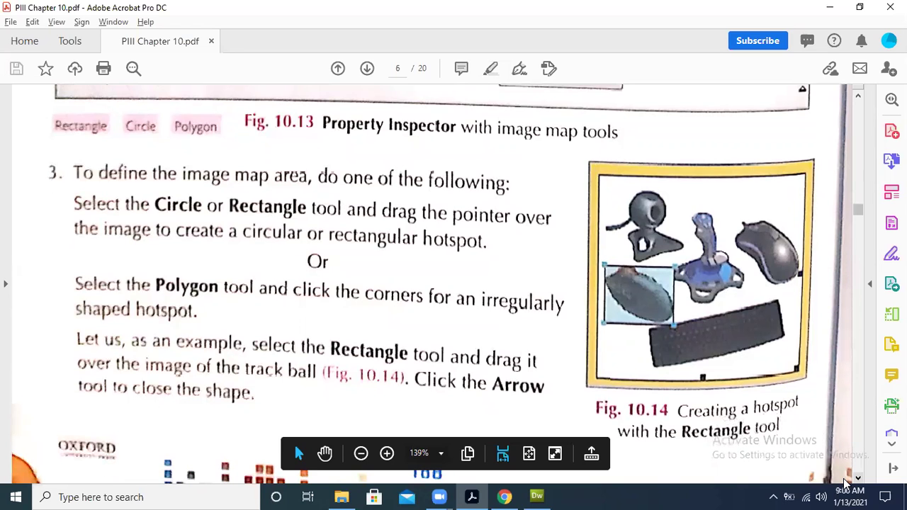
pyautogui.scroll(-1, 588, 122)
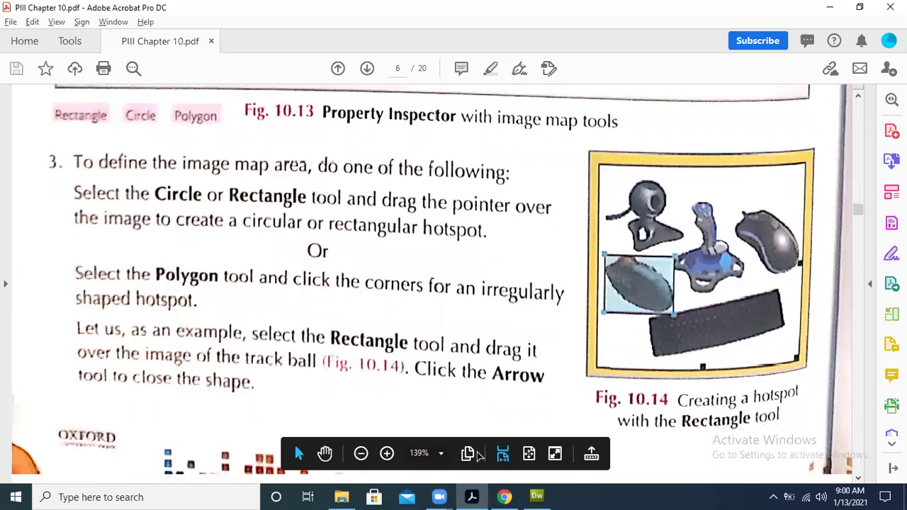
# Switch to Screen Recorder, start recording the entire screen with microphone audio, and stop the recording
pyautogui.hotkey('alt', 'Tab')
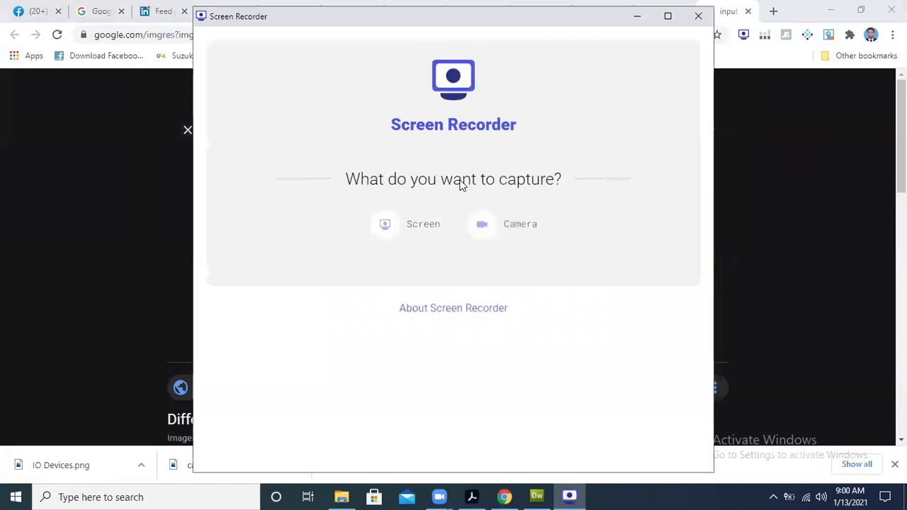
pyautogui.click(423, 234)
pyautogui.click(446, 324)
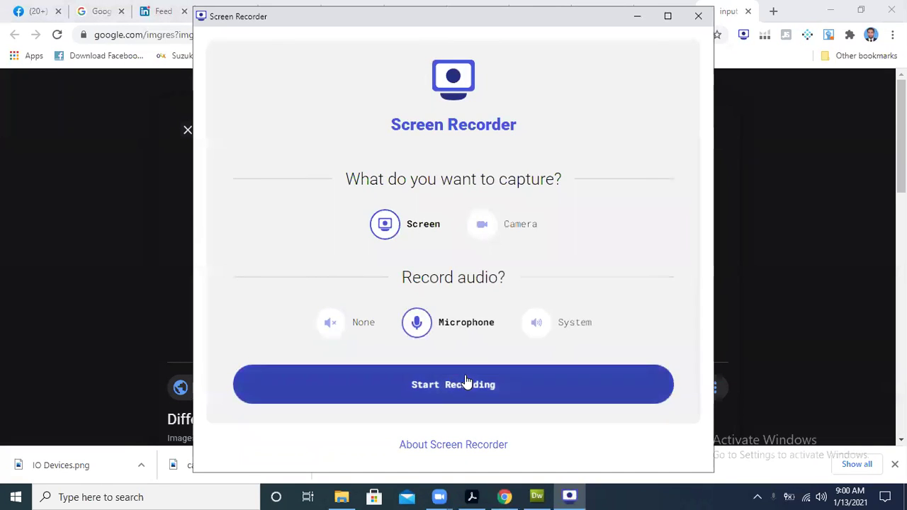
pyautogui.click(468, 382)
pyautogui.click(398, 232)
pyautogui.click(571, 335)
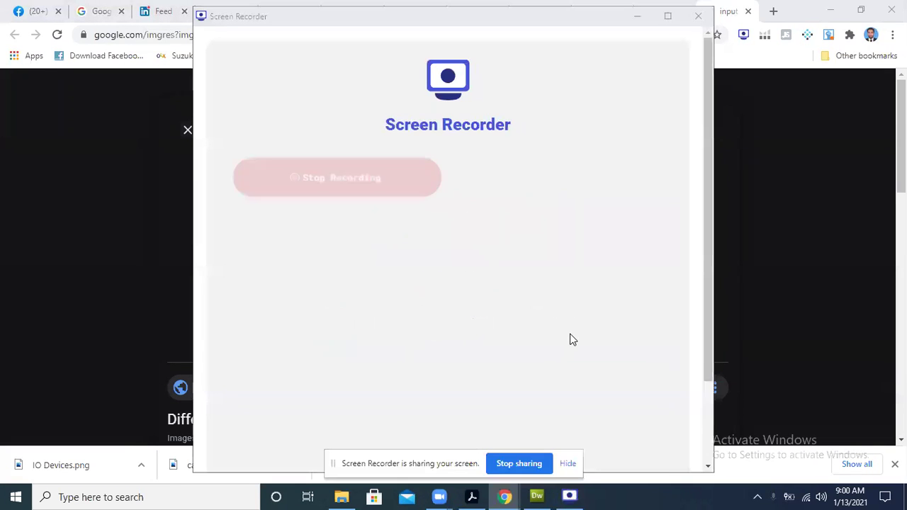
pyautogui.click(383, 206)
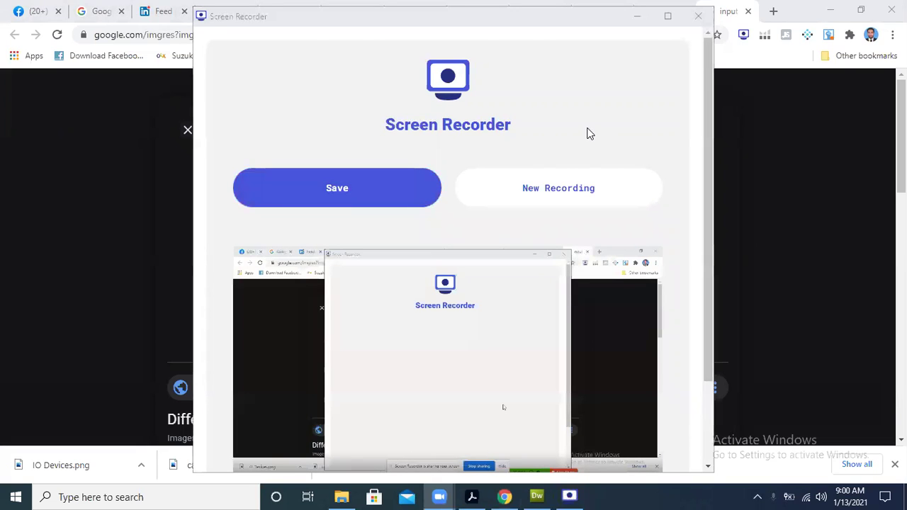
# Start a new screen recording of the entire screen with microphone audio
pyautogui.click(577, 189)
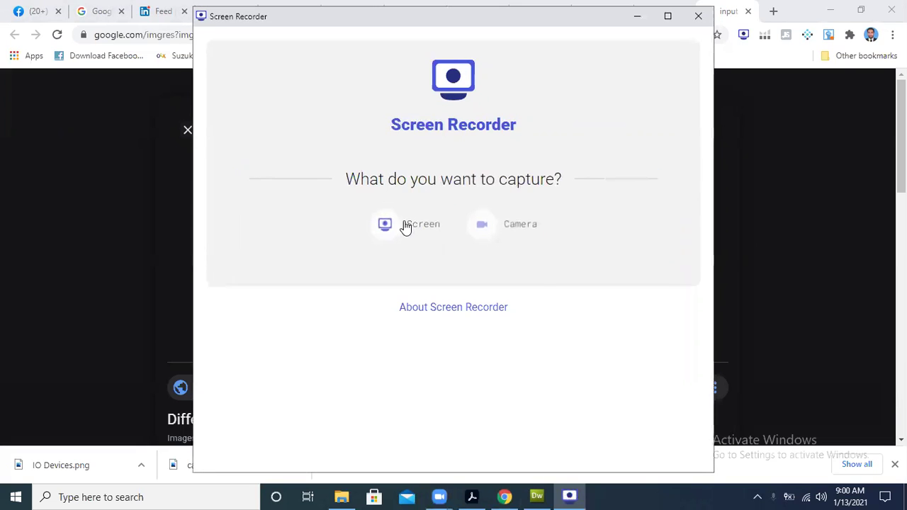
pyautogui.click(405, 227)
pyautogui.click(465, 334)
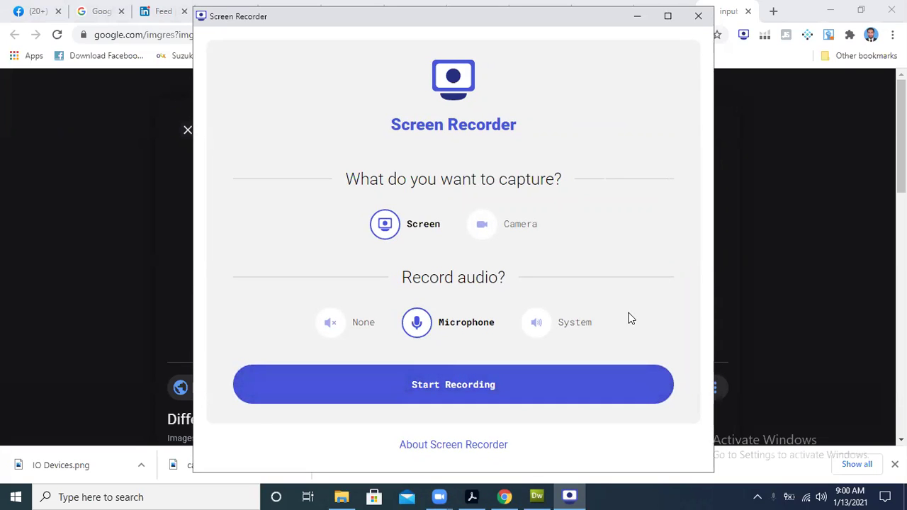
pyautogui.click(565, 389)
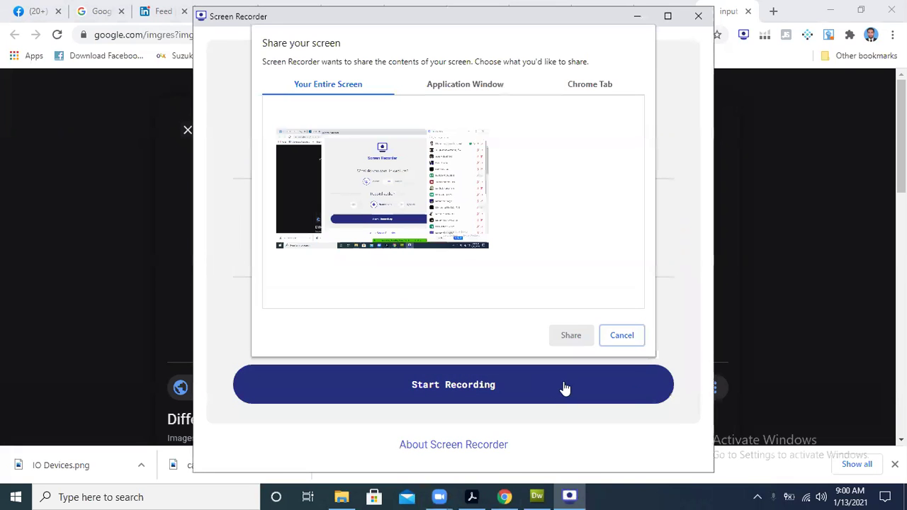
pyautogui.click(405, 222)
pyautogui.click(571, 335)
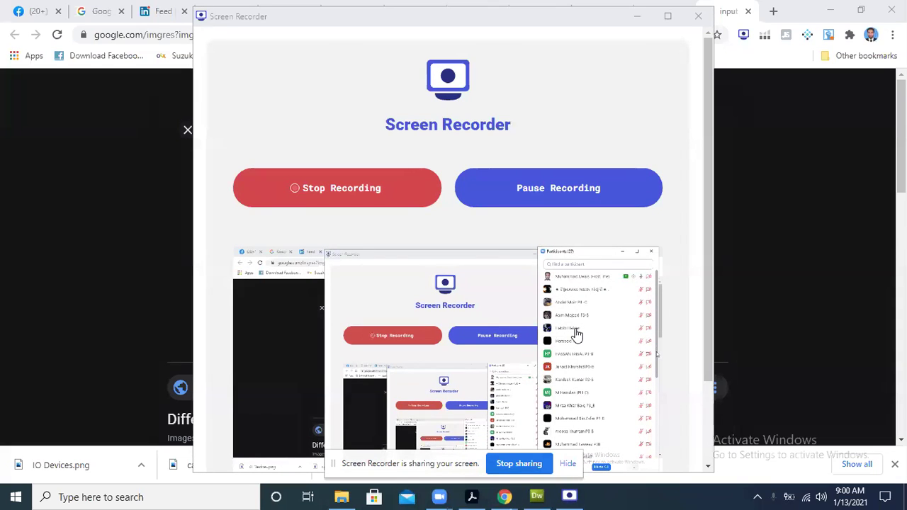
# Stop and save the screen recording, and close the Screen Recorder window
pyautogui.click(351, 203)
pyautogui.click(351, 204)
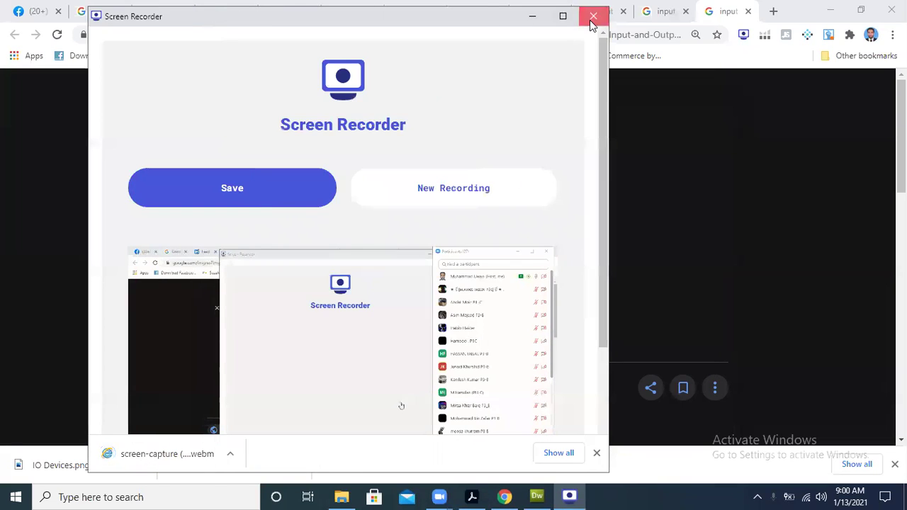
pyautogui.click(592, 17)
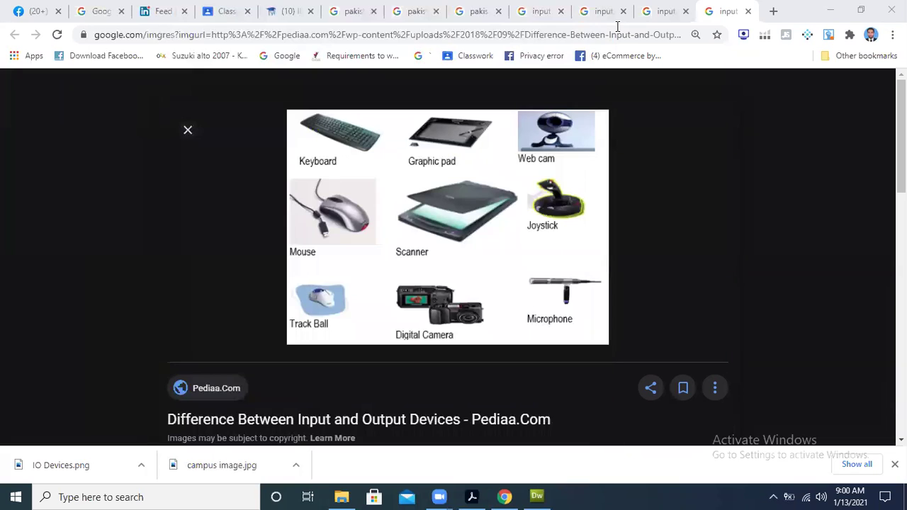
# Switch to Dreamweaver and try to name the IO Devices image's map m1 for a rectangular hotspot
pyautogui.click(537, 496)
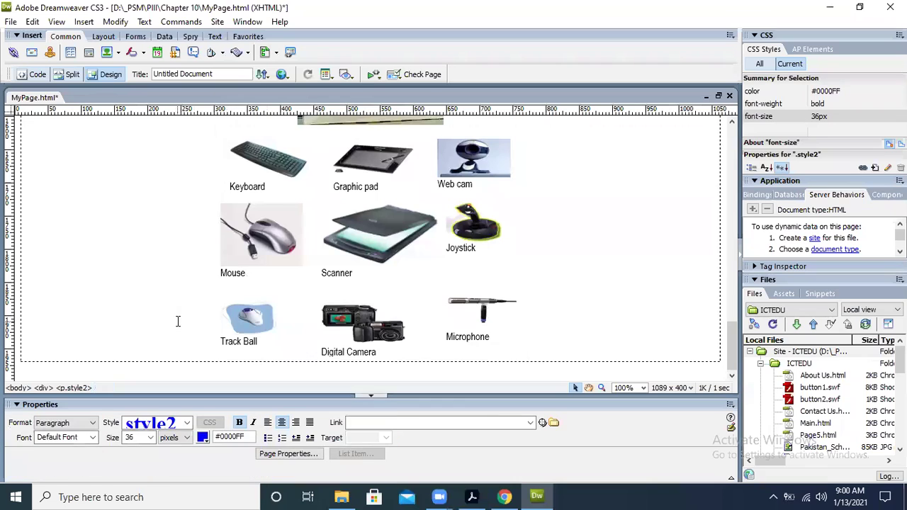
pyautogui.click(281, 287)
pyautogui.moveTo(63, 455); pyautogui.dragTo(14, 457)
pyautogui.write('m1')
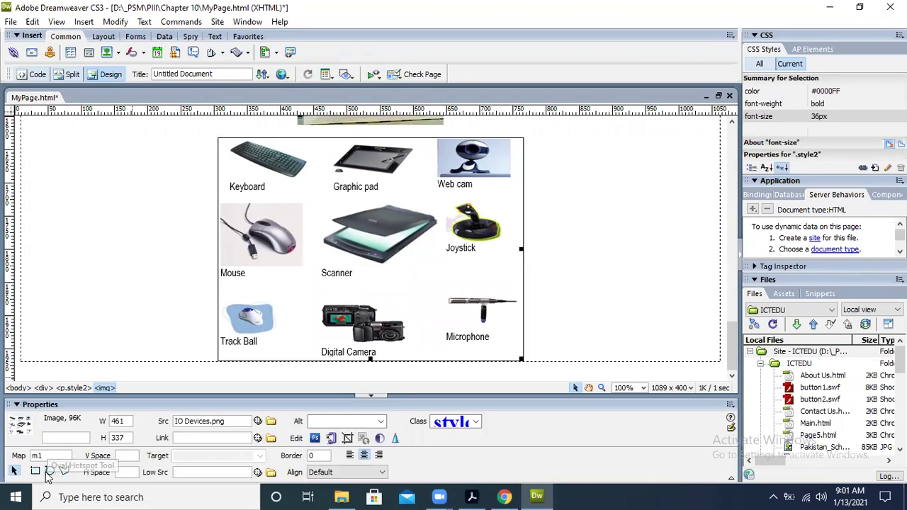
pyautogui.click(35, 471)
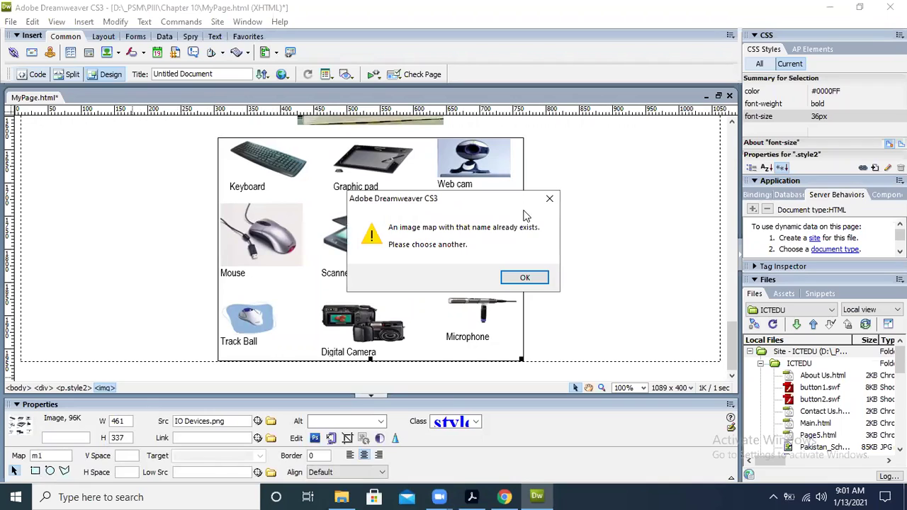
pyautogui.click(535, 278)
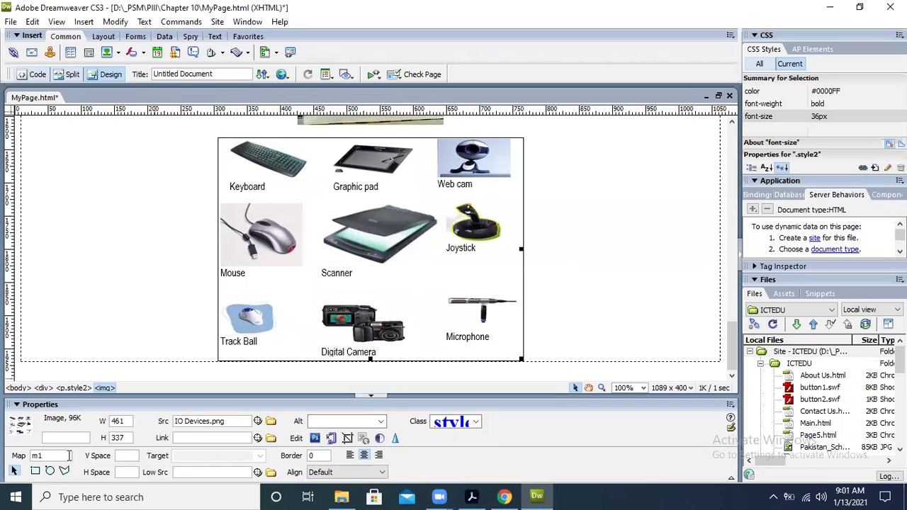
pyautogui.click(35, 471)
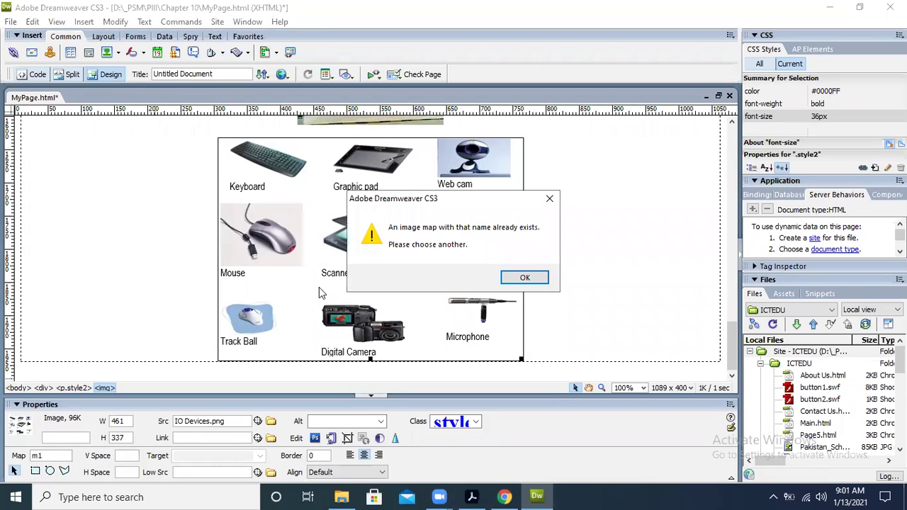
pyautogui.click(524, 278)
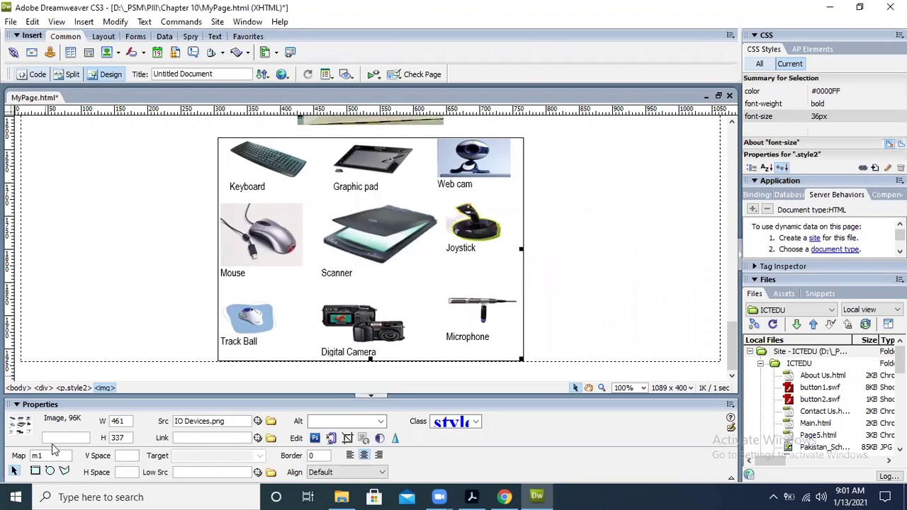
pyautogui.click(103, 335)
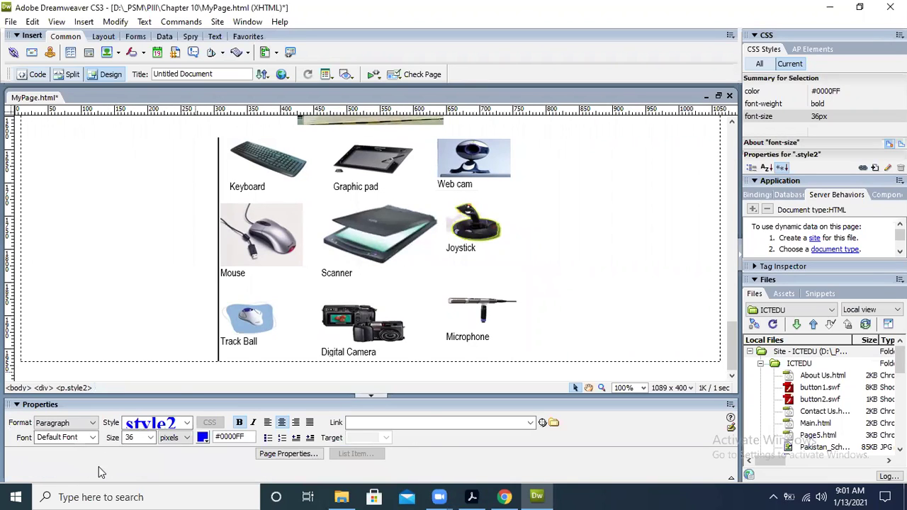
# Name the IO Devices image's map map1 and draw a rectangular hotspot over the Mouse picture and its caption
pyautogui.click(288, 268)
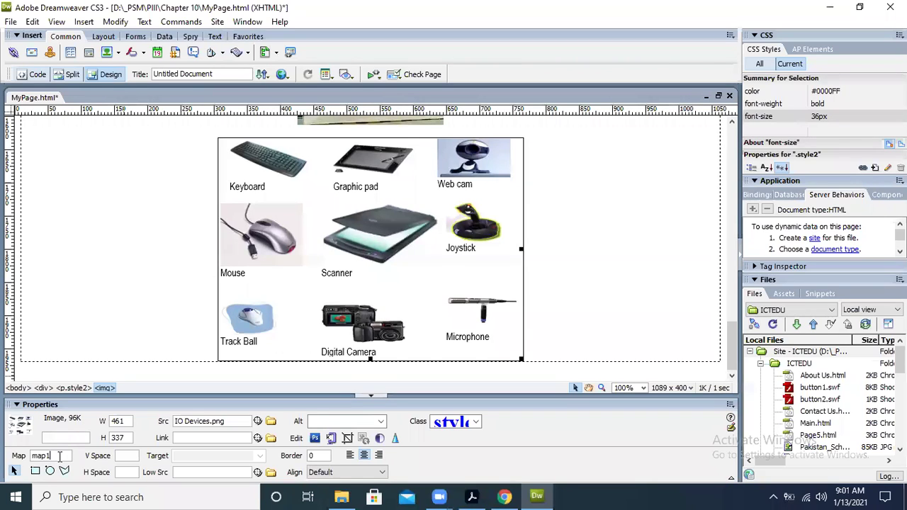
pyautogui.click(35, 472)
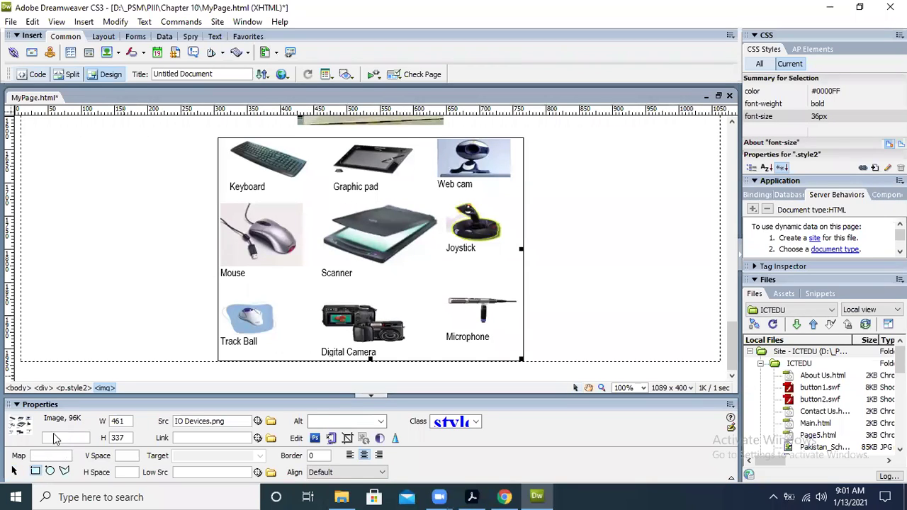
pyautogui.moveTo(221, 201)
pyautogui.mouseDown()
pyautogui.moveTo(226, 234)
pyautogui.moveTo(306, 269)
pyautogui.moveTo(310, 286)
pyautogui.moveTo(301, 282)
pyautogui.mouseUp()
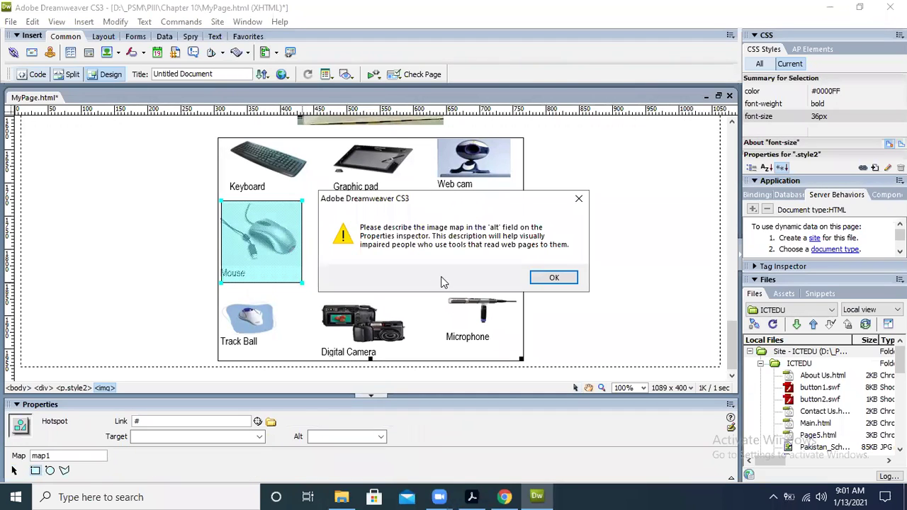
pyautogui.click(548, 279)
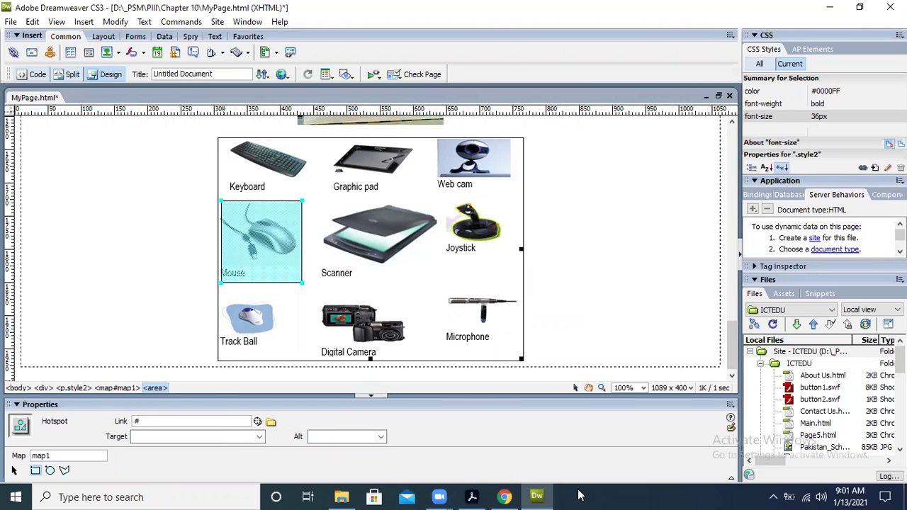
# Switch to Chrome and, in the input output devices image search, search for "mouse input" instead
pyautogui.click(504, 496)
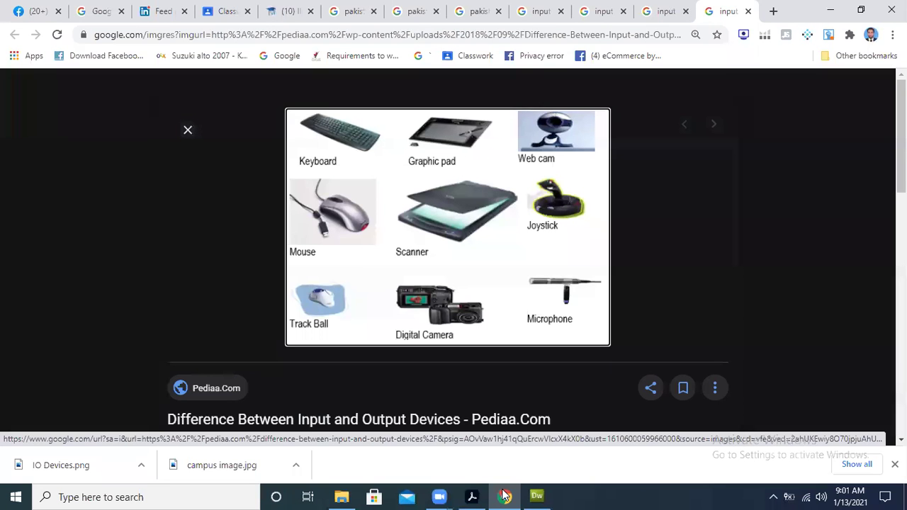
pyautogui.click(538, 10)
pyautogui.click(465, 39)
pyautogui.moveTo(325, 91); pyautogui.dragTo(206, 88)
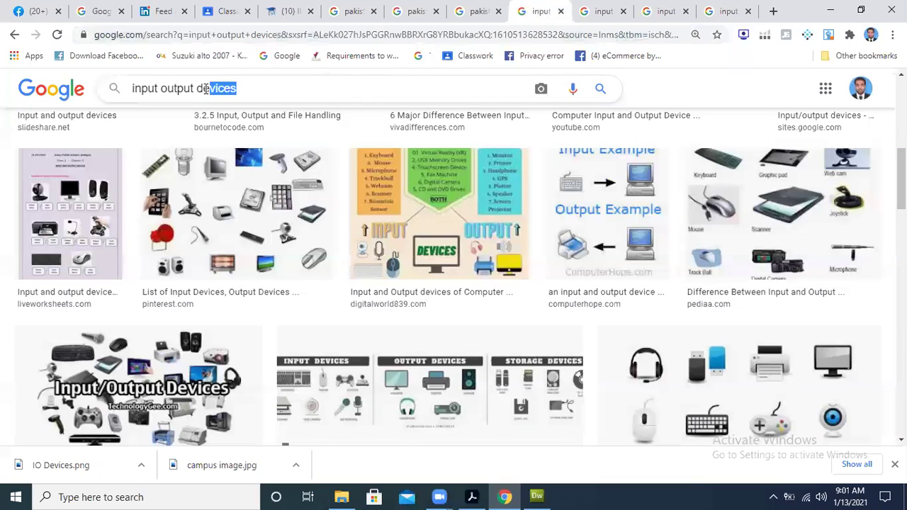
pyautogui.press('BackSpace')
pyautogui.press('BackSpace')
pyautogui.press('BackSpace')
pyautogui.press('BackSpace')
pyautogui.press('BackSpace')
pyautogui.press('BackSpace')
pyautogui.press('BackSpace')
pyautogui.press('BackSpace')
pyautogui.press('BackSpace')
pyautogui.press('BackSpace')
pyautogui.press('BackSpace')
pyautogui.press('BackSpace')
pyautogui.press('BackSpace')
pyautogui.press('BackSpace')
pyautogui.press('BackSpace')
pyautogui.write('mouse')
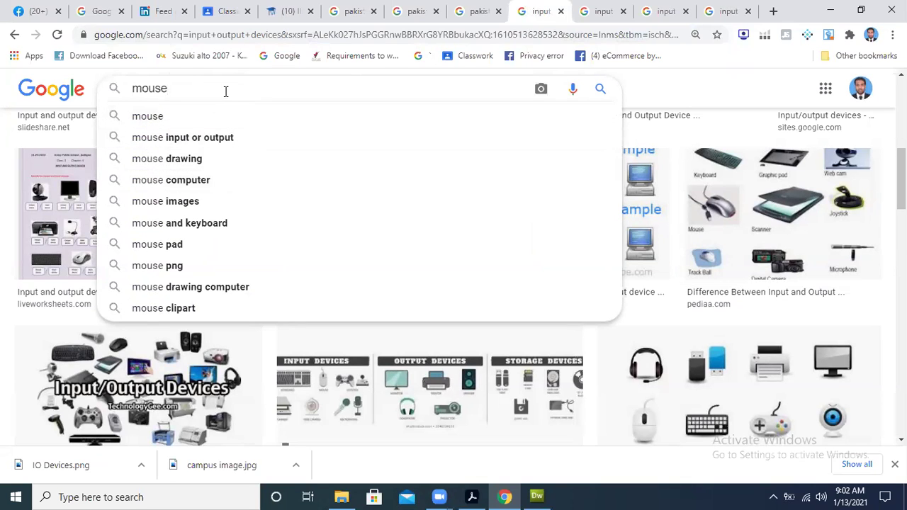
pyautogui.write(' input')
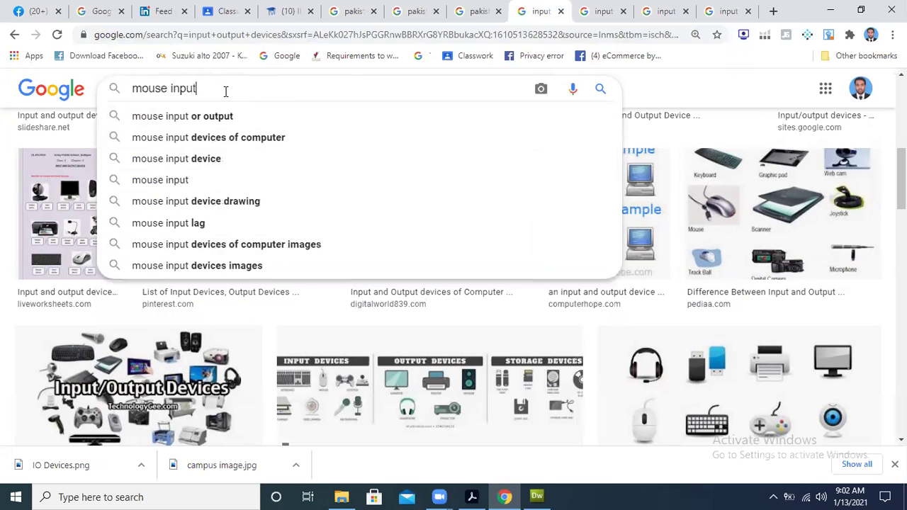
pyautogui.press('Return')
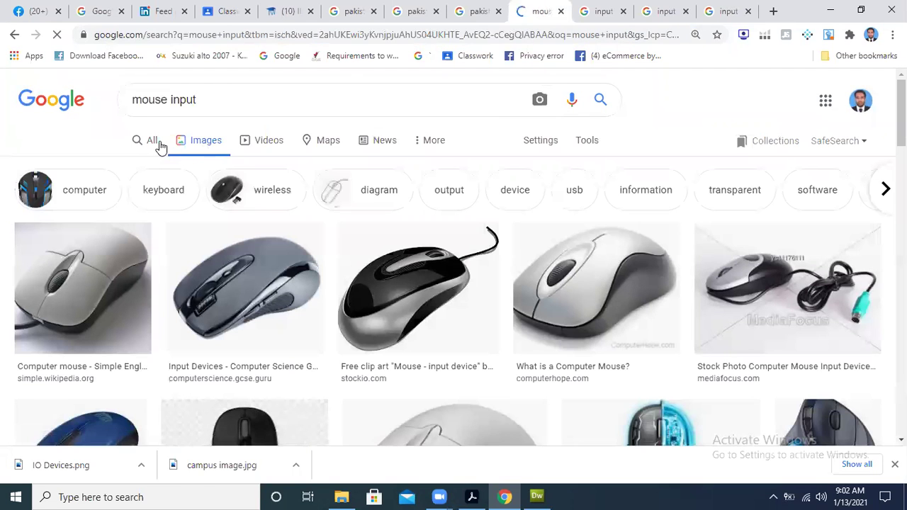
# Show all web results, expand "Why is mouse an input device?" and view its Wikibooks Hardware Devices link in a new tab
pyautogui.click(150, 141)
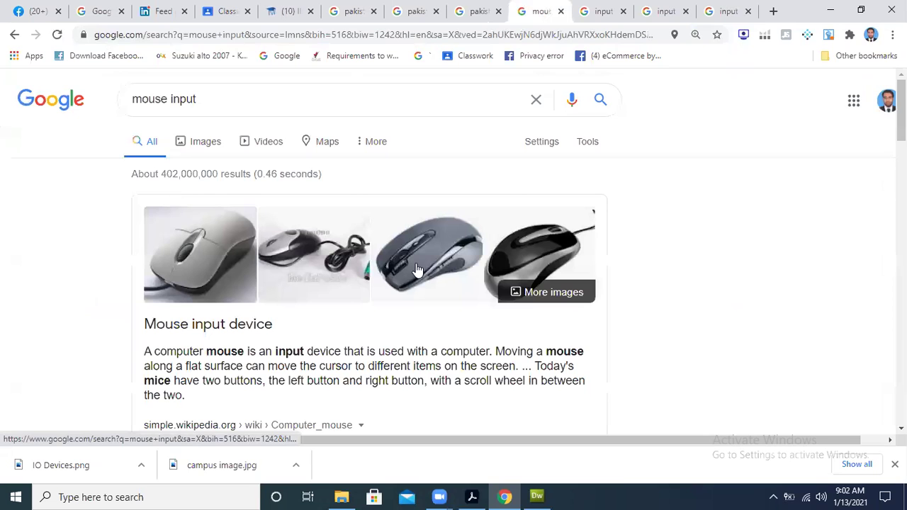
pyautogui.scroll(-4, 454, 269)
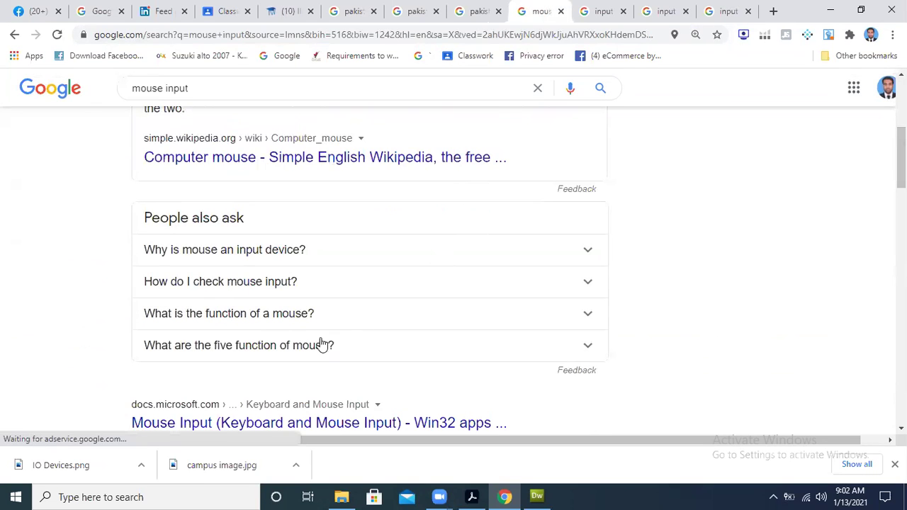
pyautogui.click(241, 252)
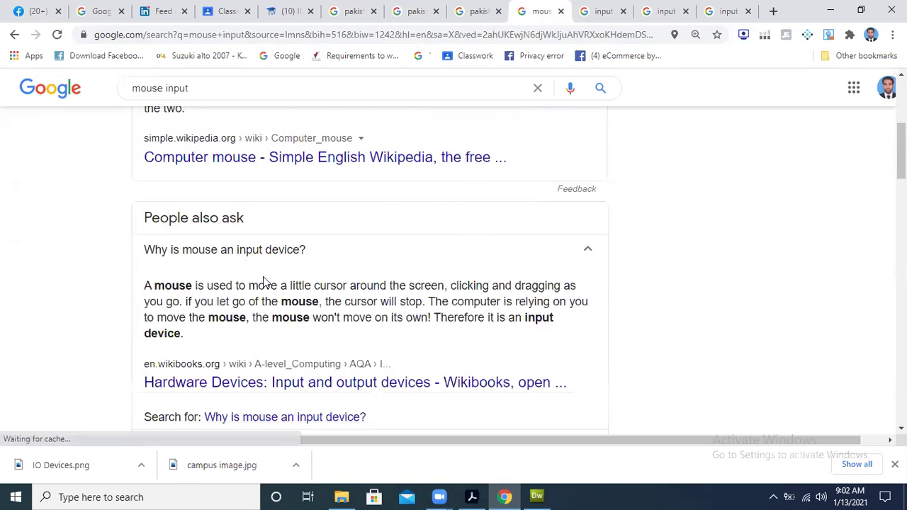
pyautogui.rightClick(287, 384)
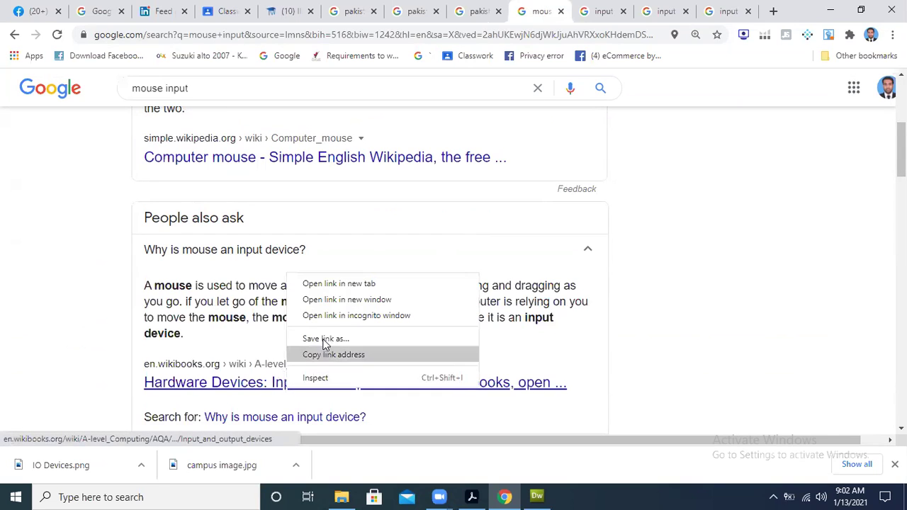
pyautogui.click(369, 282)
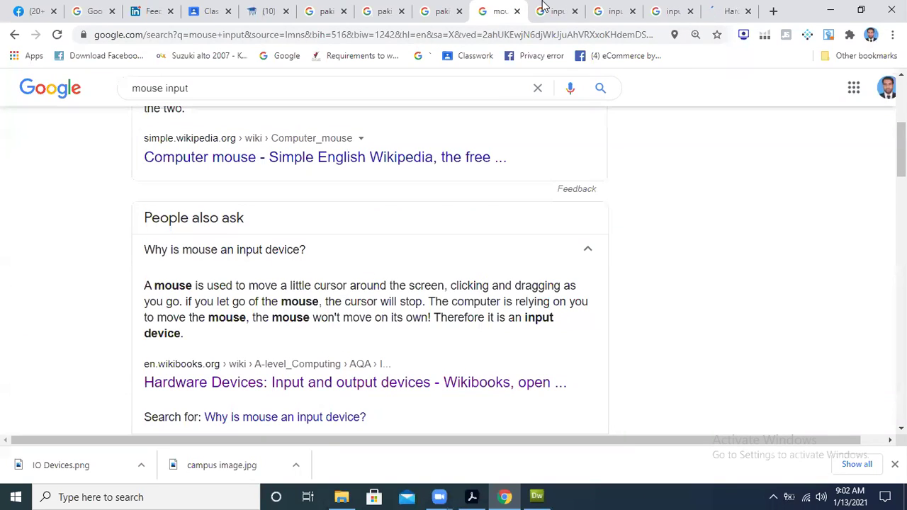
pyautogui.click(730, 9)
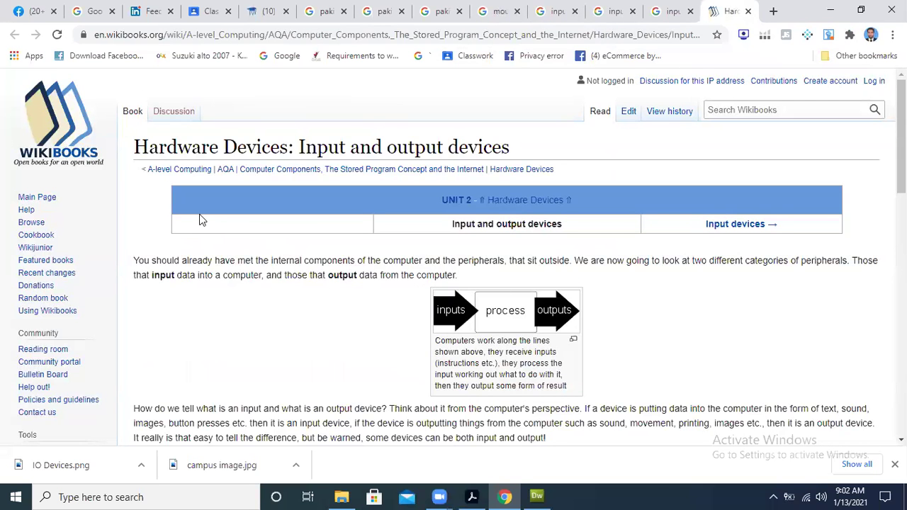
# Look through the other open image tabs and close one of the Pakistan School tabs
pyautogui.click(673, 10)
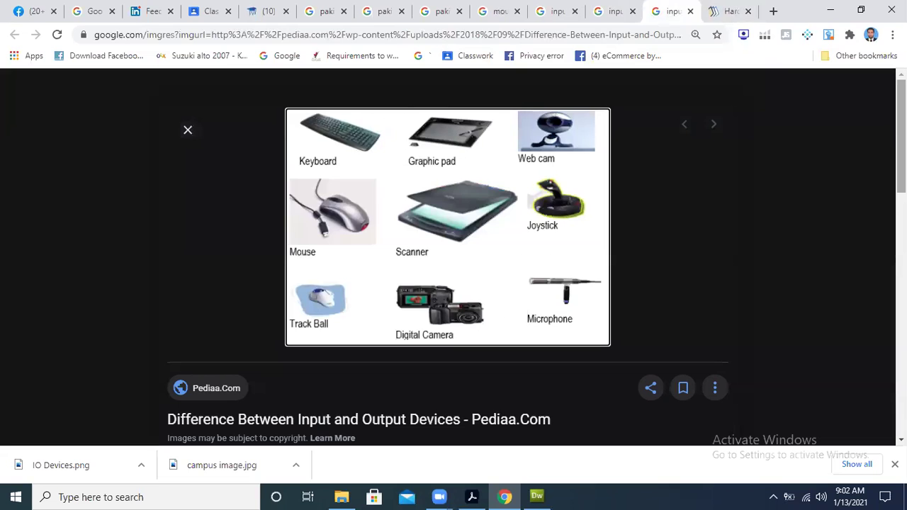
pyautogui.click(607, 11)
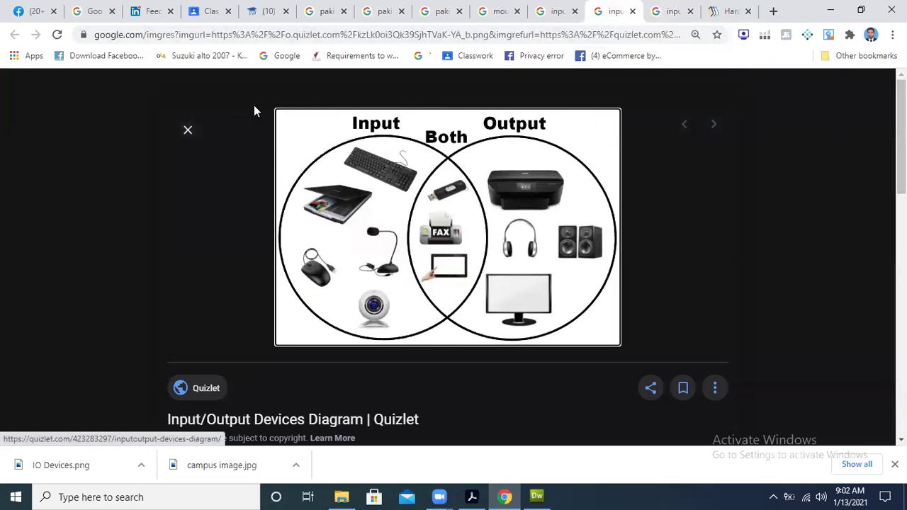
pyautogui.click(665, 11)
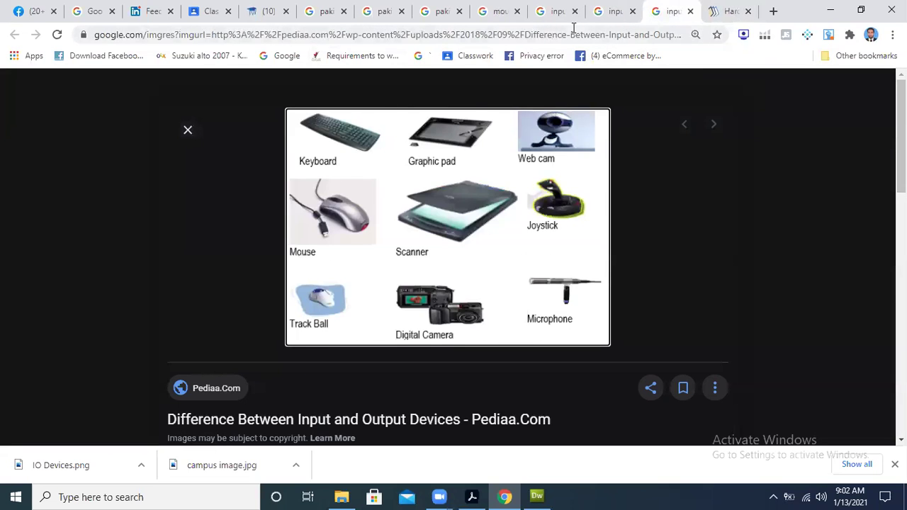
pyautogui.click(550, 13)
pyautogui.click(459, 12)
pyautogui.click(386, 12)
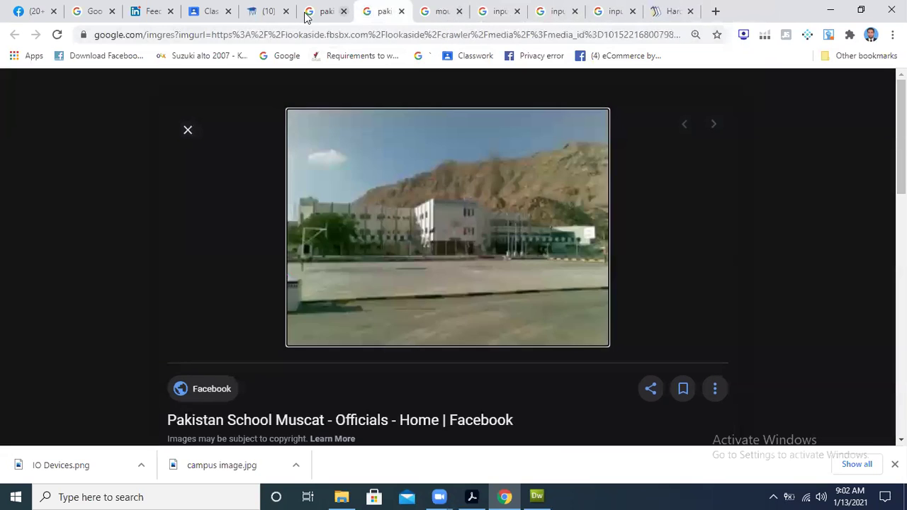
# In the Pakistan School Muscat image search tab, search for "computer mouse" instead
pyautogui.click(320, 12)
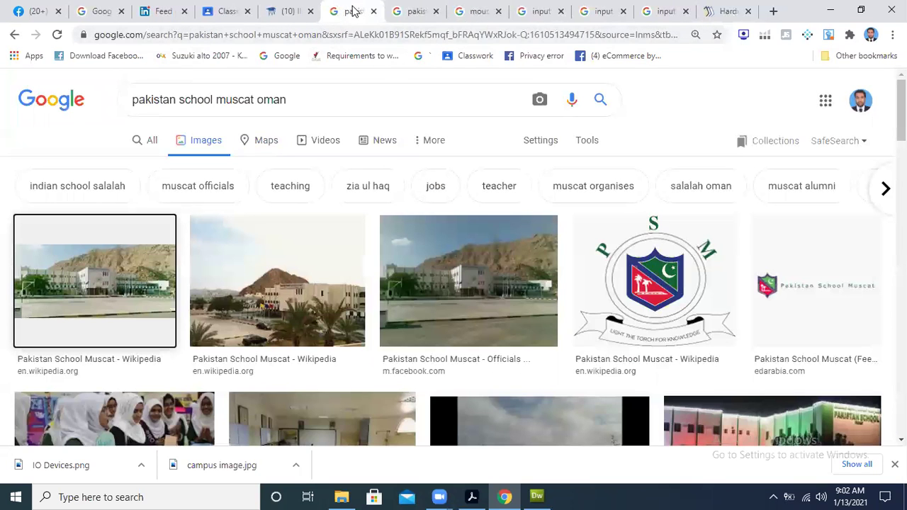
pyautogui.moveTo(314, 100); pyautogui.dragTo(24, 110)
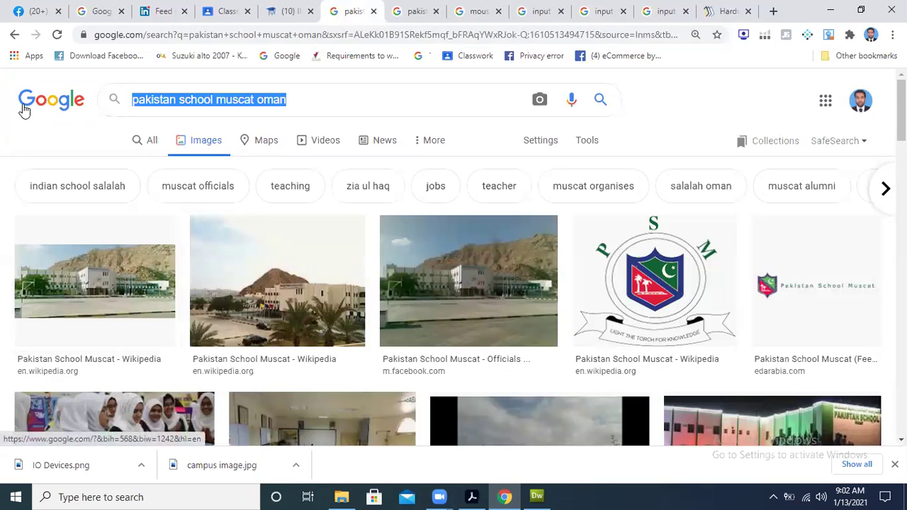
pyautogui.write('mouse')
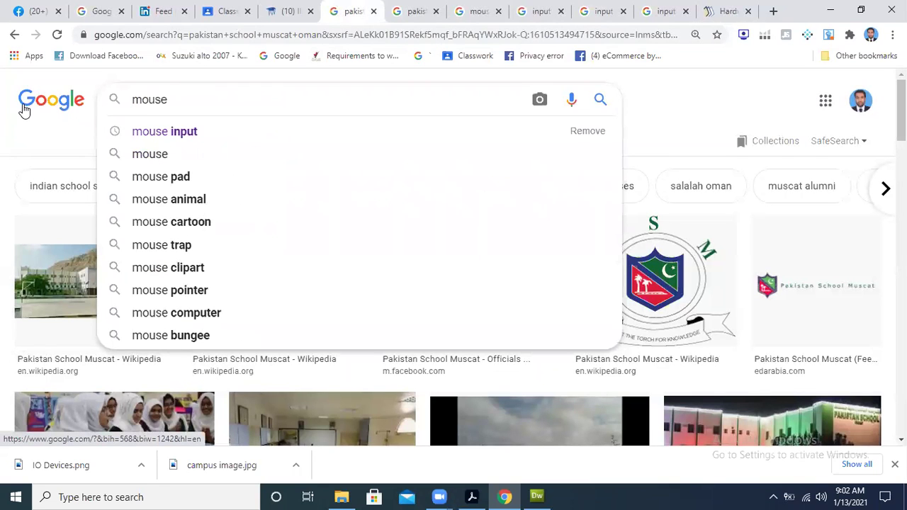
pyautogui.press('BackSpace')
pyautogui.press('BackSpace')
pyautogui.press('BackSpace')
pyautogui.press('BackSpace')
pyautogui.press('BackSpace')
pyautogui.write('compug')
pyautogui.write('e')
pyautogui.press('BackSpace')
pyautogui.press('BackSpace')
pyautogui.write('ter mouse')
pyautogui.press('Return')
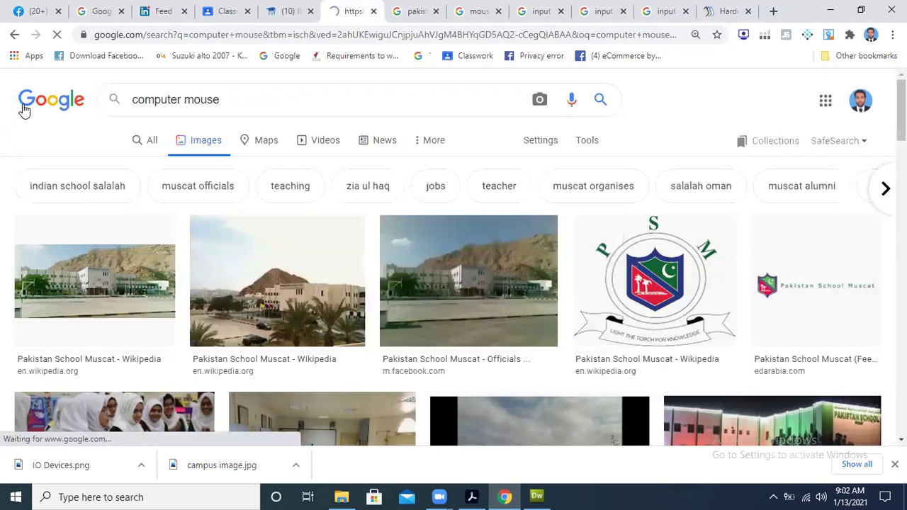
# Show all web results and view Computer Hope's "What is a Computer Mouse?" page in a new tab
pyautogui.click(148, 141)
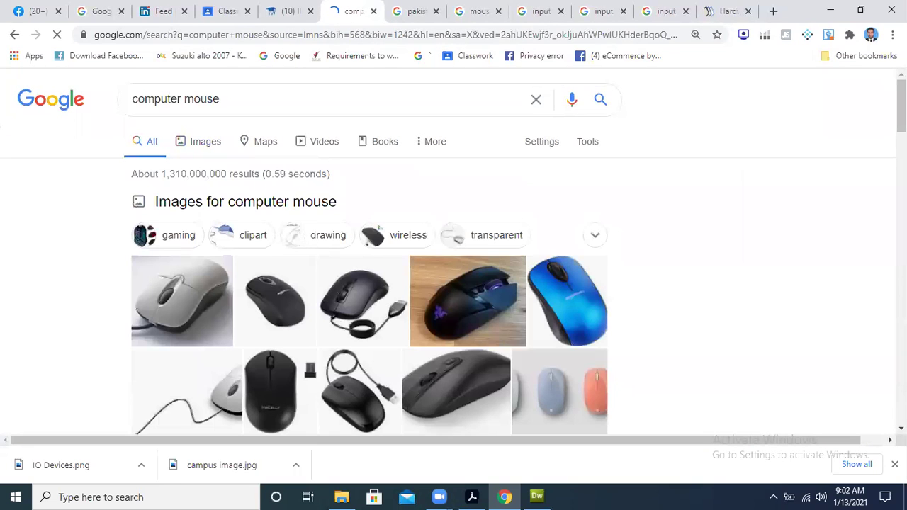
pyautogui.scroll(-5, 297, 202)
pyautogui.scroll(-3, 370, 270)
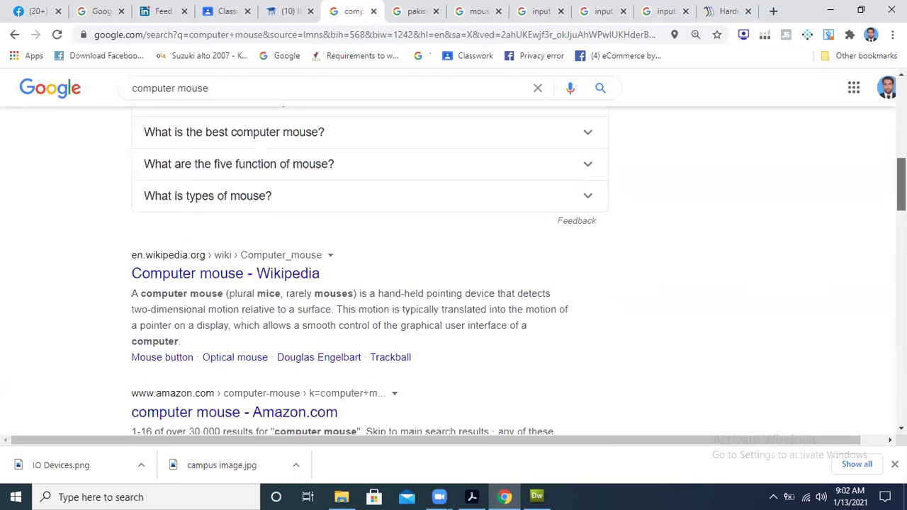
pyautogui.scroll(1, 368, 270)
pyautogui.scroll(-3, 369, 270)
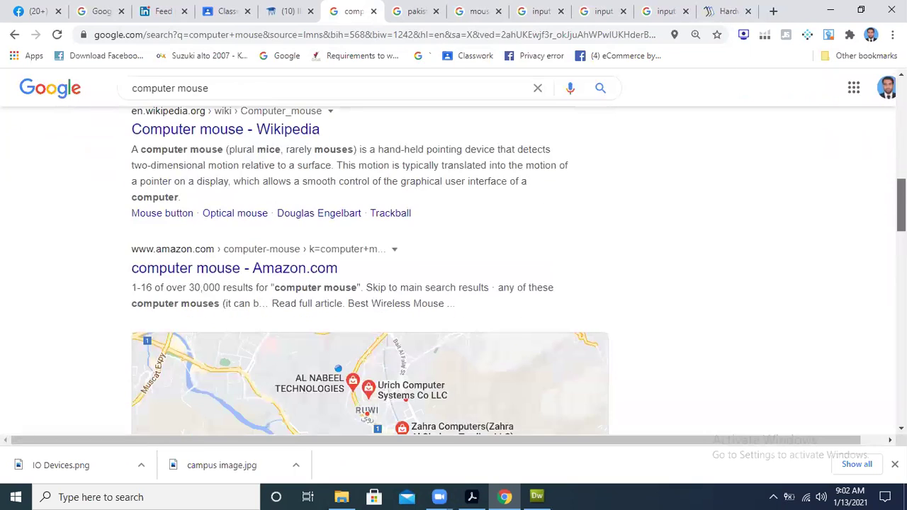
pyautogui.scroll(-10, 368, 269)
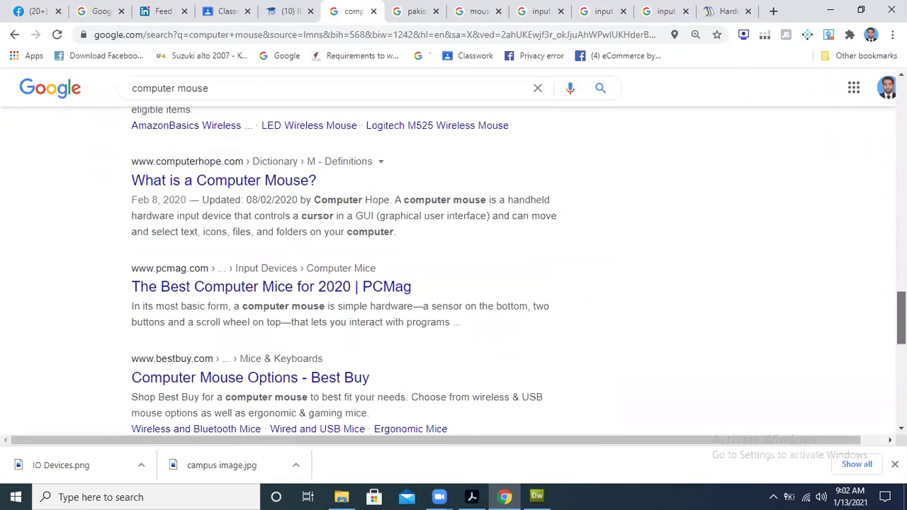
pyautogui.rightClick(220, 183)
pyautogui.click(266, 189)
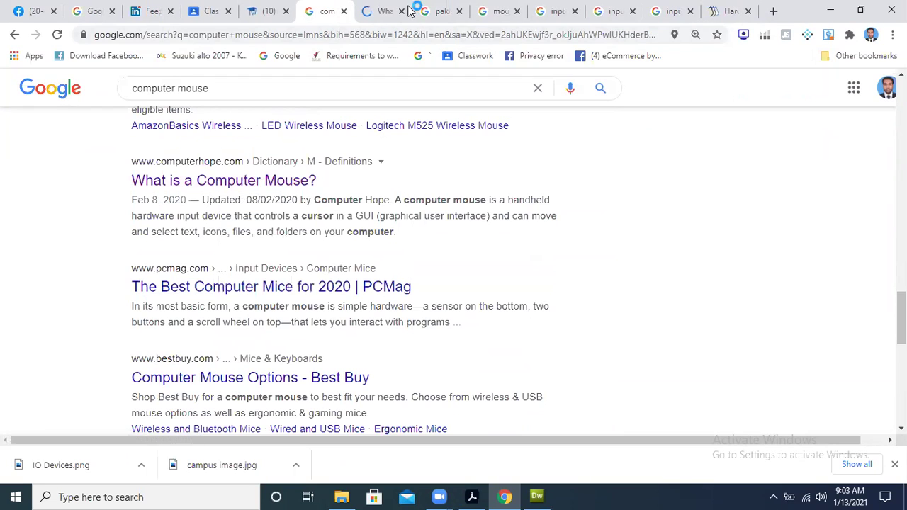
pyautogui.click(400, 11)
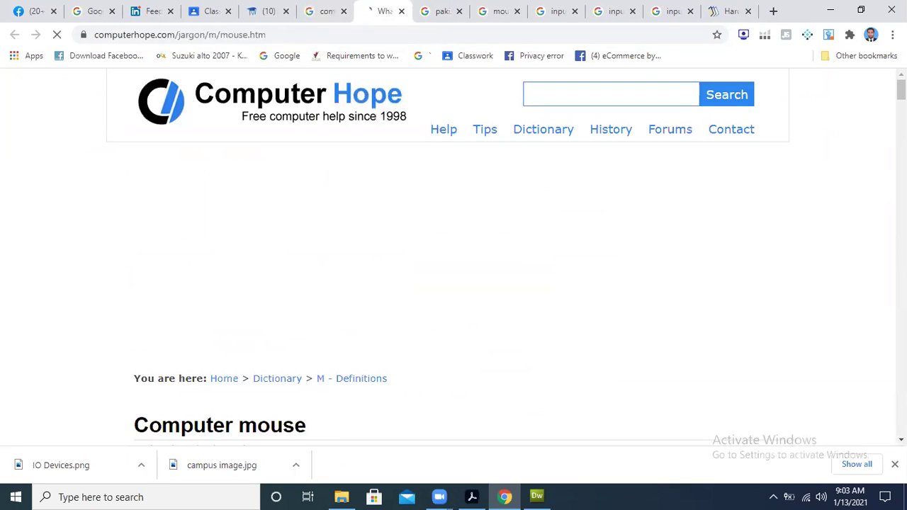
# Copy the computerhope.com/jargon/m/mouse.htm address, switch to Dreamweaver and paste it as the Mouse hotspot's target
pyautogui.scroll(-3, 454, 255)
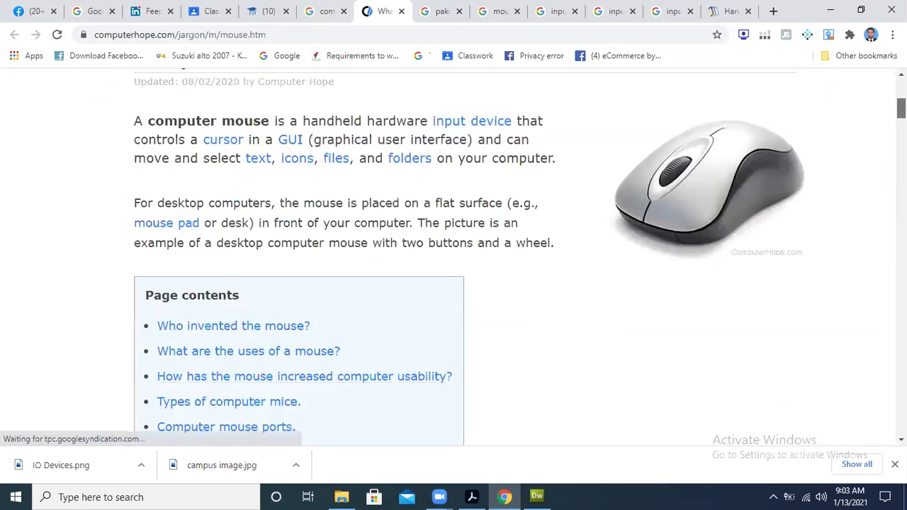
pyautogui.click(298, 40)
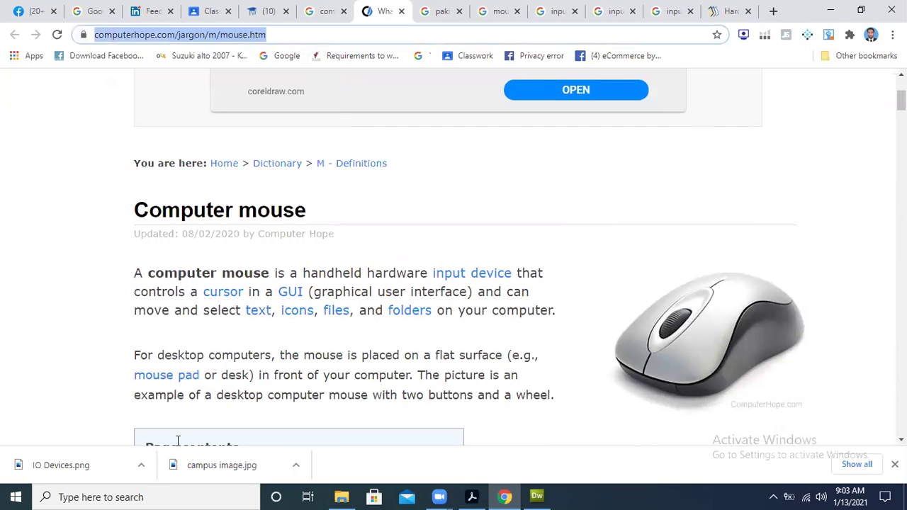
pyautogui.hotkey('alt', 'Tab')
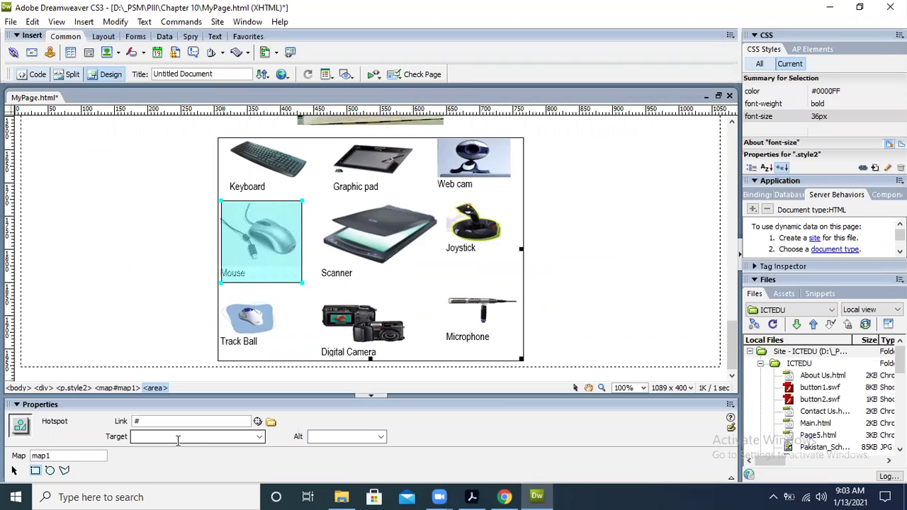
pyautogui.click(178, 440)
pyautogui.hotkey('ctrl', 'v')
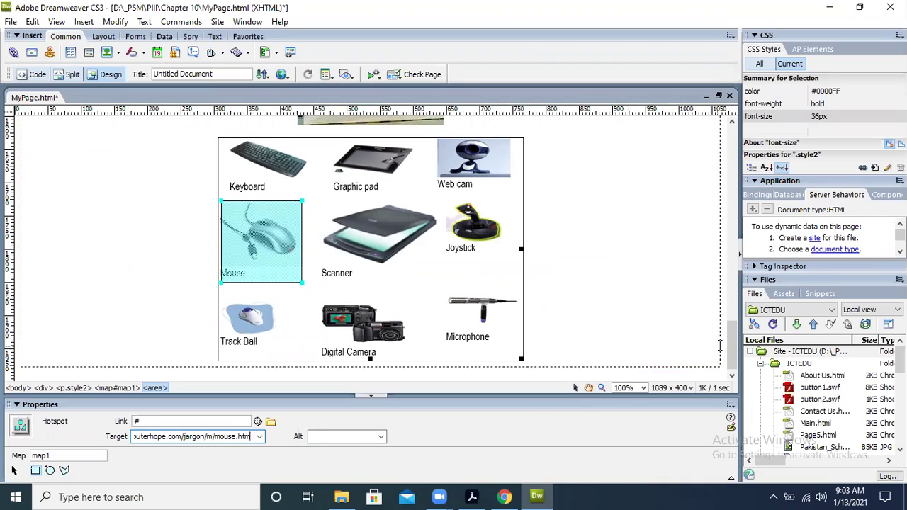
# Preview the page in the browser, saving the changes to MyPage
pyautogui.click(702, 254)
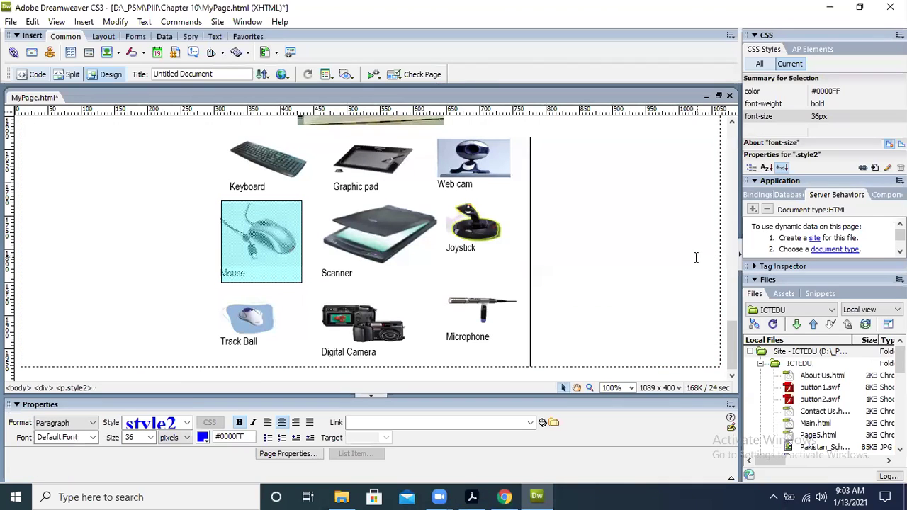
pyautogui.click(287, 75)
pyautogui.click(353, 106)
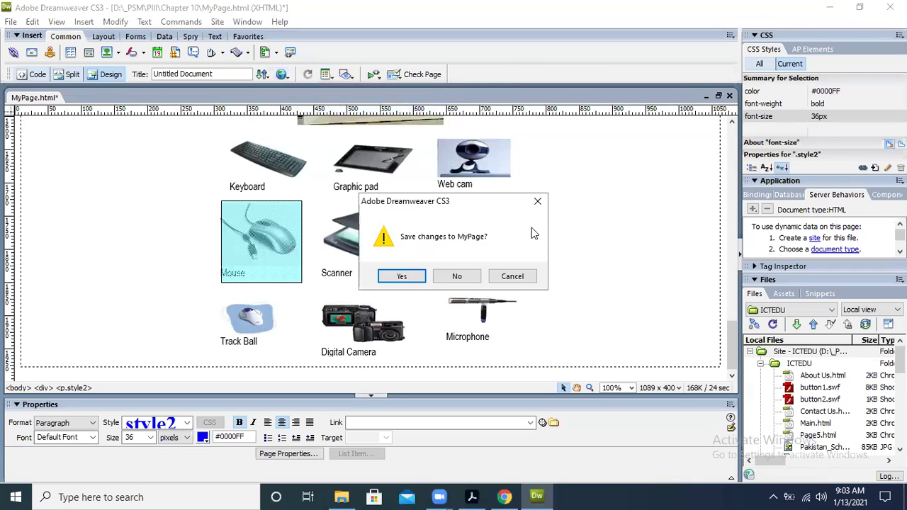
pyautogui.click(415, 277)
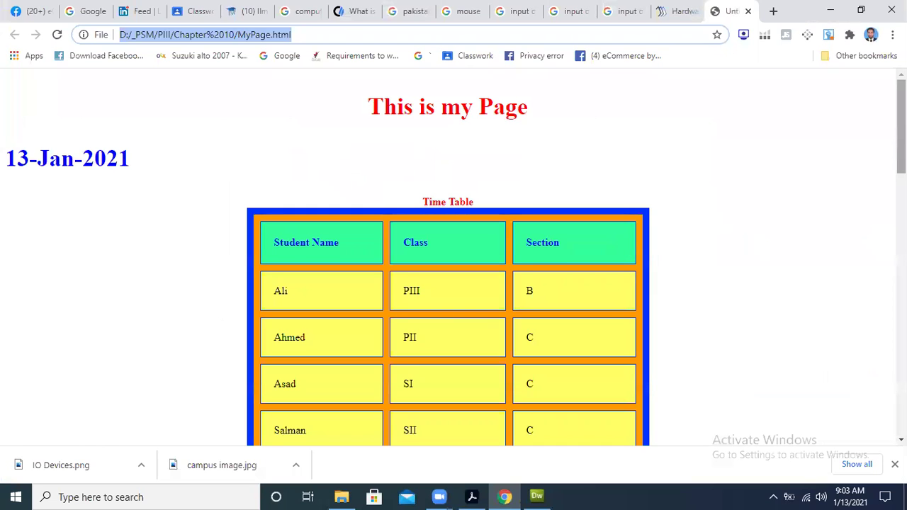
# Test the Mouse hotspot in the IO Devices image at the end of the previewed page, twice
pyautogui.scroll(-15, 454, 255)
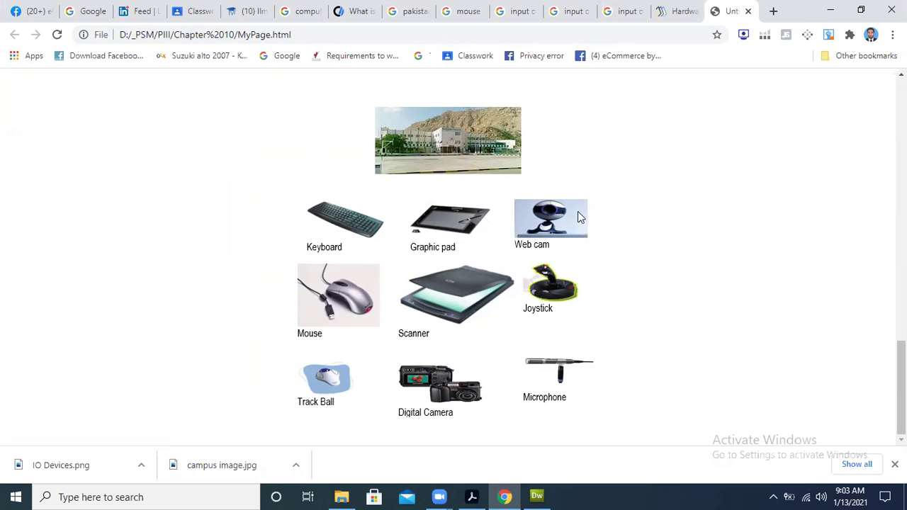
pyautogui.click(351, 303)
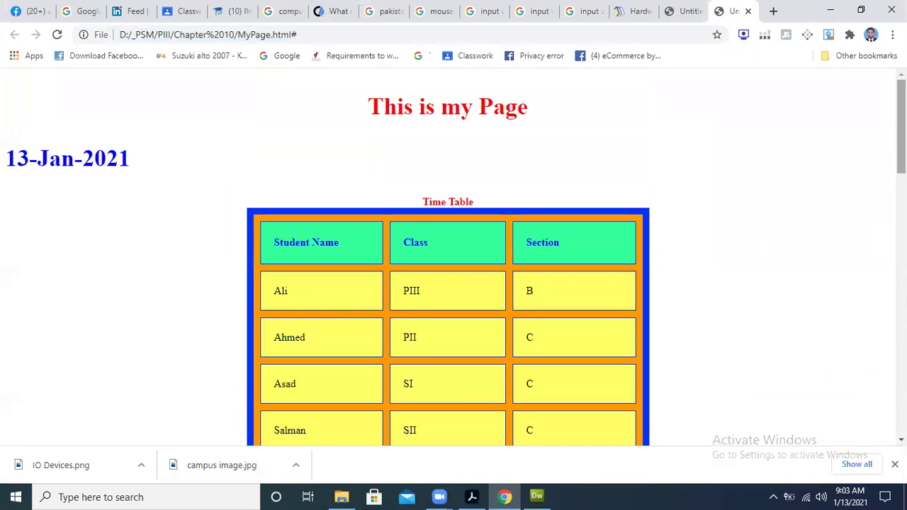
pyautogui.moveTo(900, 124); pyautogui.dragTo(900, 388)
pyautogui.click(336, 271)
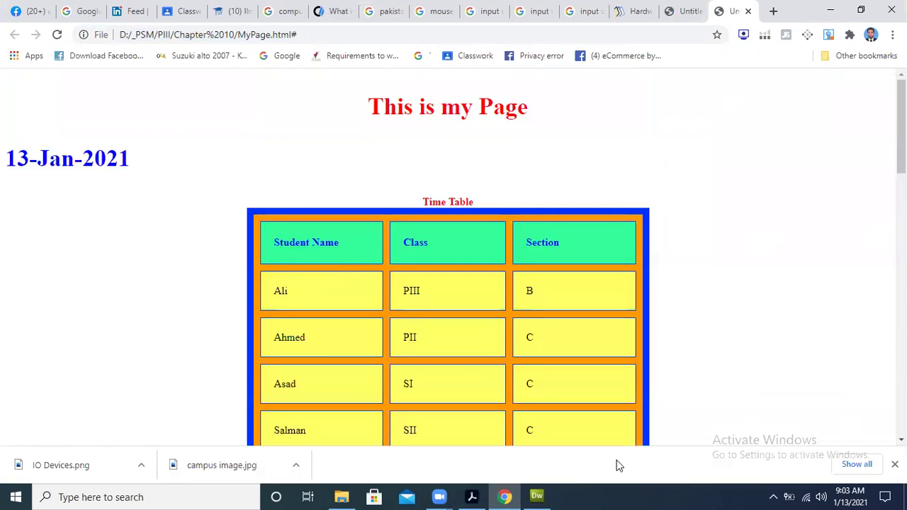
# Switch back to Dreamweaver, select the Mouse hotspot and view the image source selection, leaving the source as it is
pyautogui.click(536, 496)
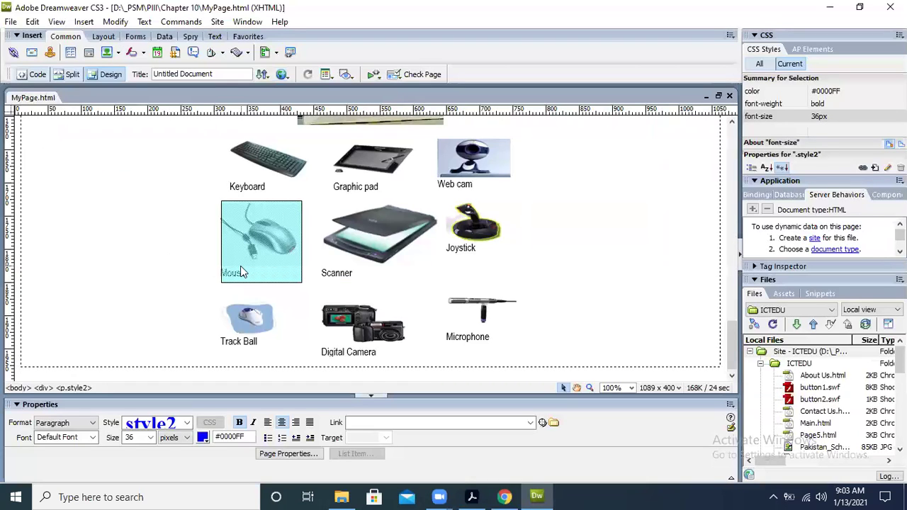
pyautogui.click(252, 249)
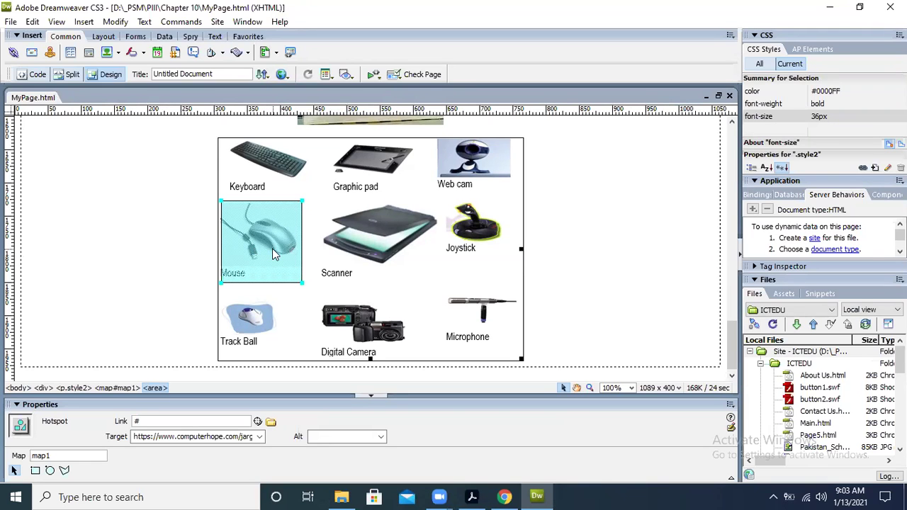
pyautogui.doubleClick(272, 248)
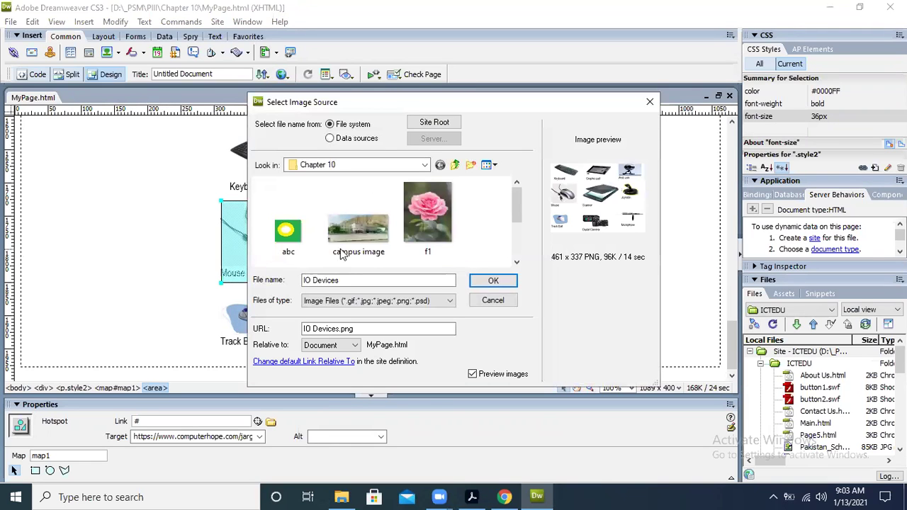
pyautogui.click(493, 300)
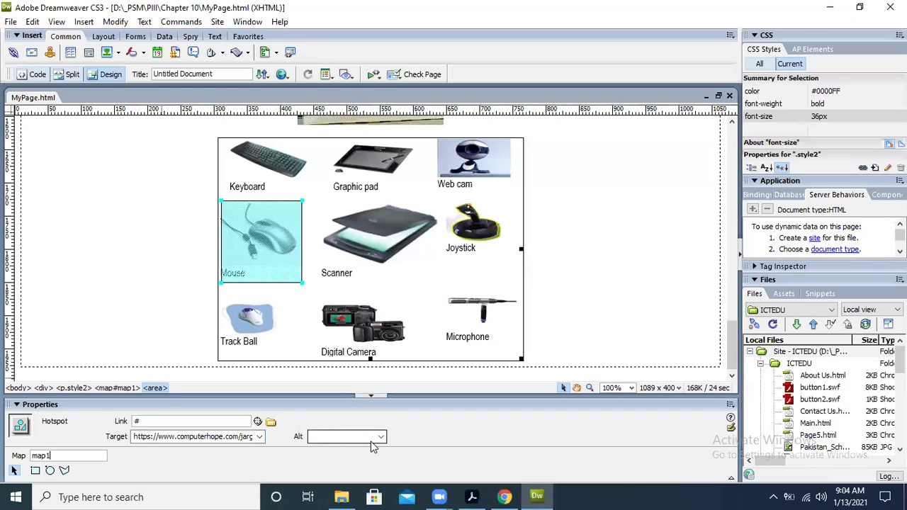
# Check the Mouse hotspot's Target and Alt choices and the file selection for its link, without picking anything
pyautogui.click(259, 437)
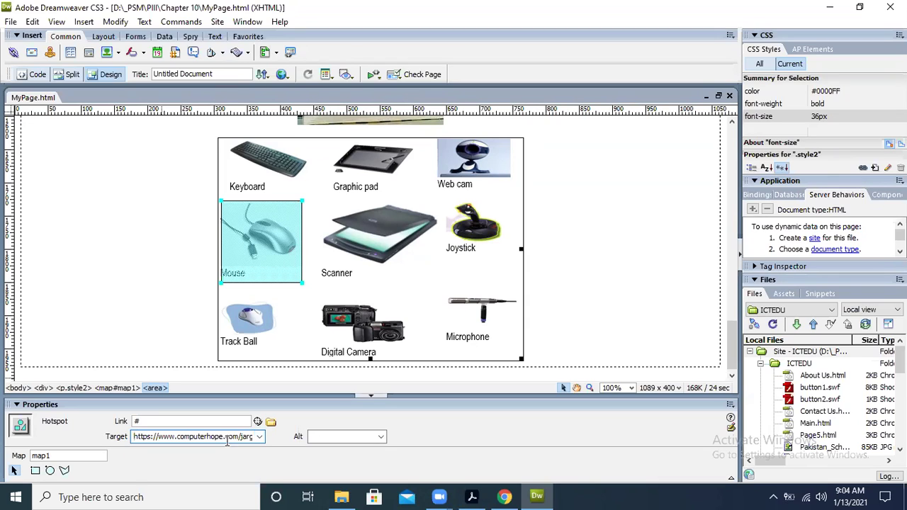
pyautogui.click(259, 437)
pyautogui.click(260, 436)
pyautogui.click(330, 438)
pyautogui.click(330, 437)
pyautogui.click(381, 437)
pyautogui.click(381, 437)
pyautogui.click(271, 423)
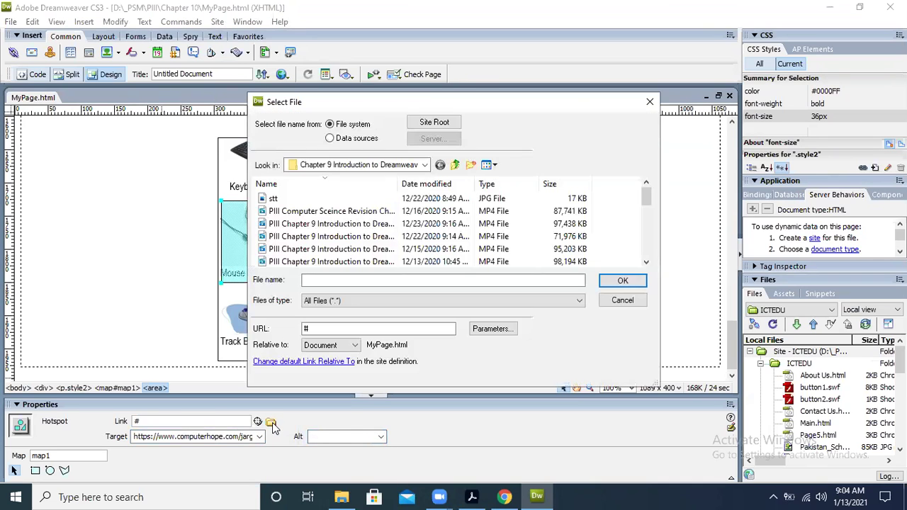
pyautogui.click(622, 301)
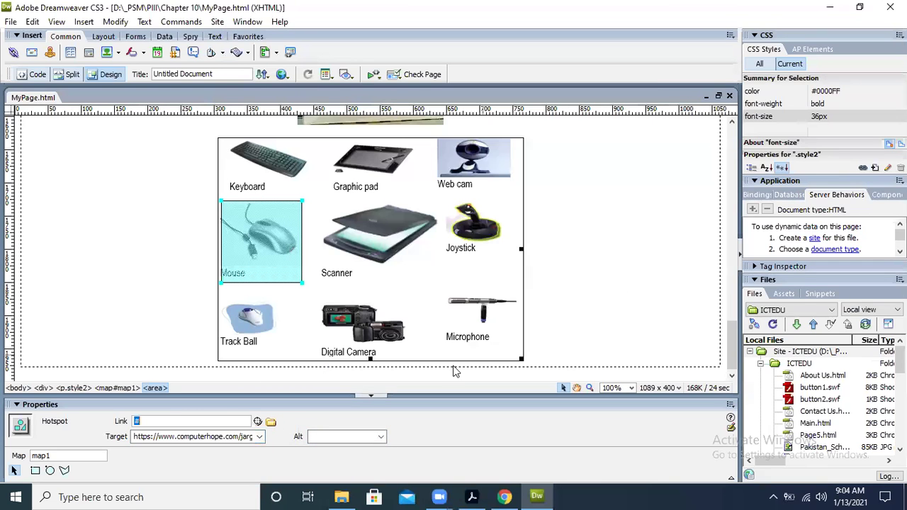
# Reselect the Mouse hotspot and rename the image map as map2
pyautogui.click(110, 299)
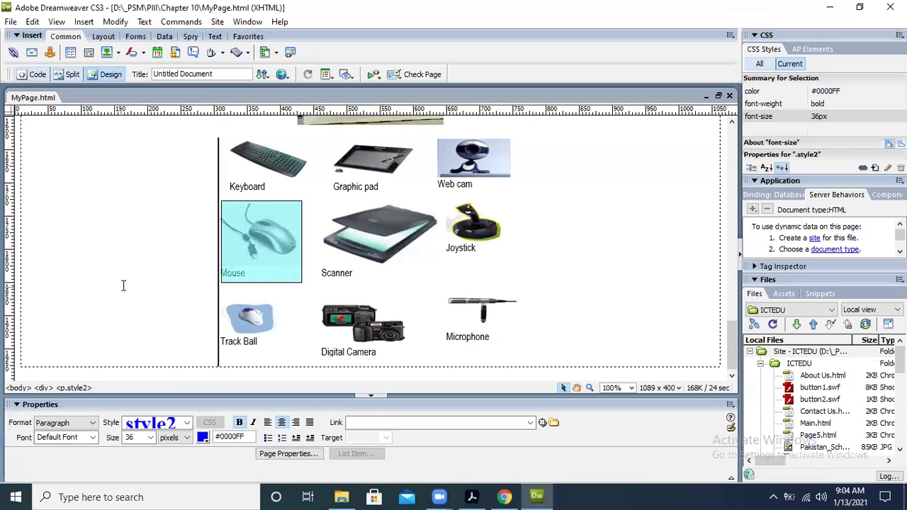
pyautogui.click(281, 264)
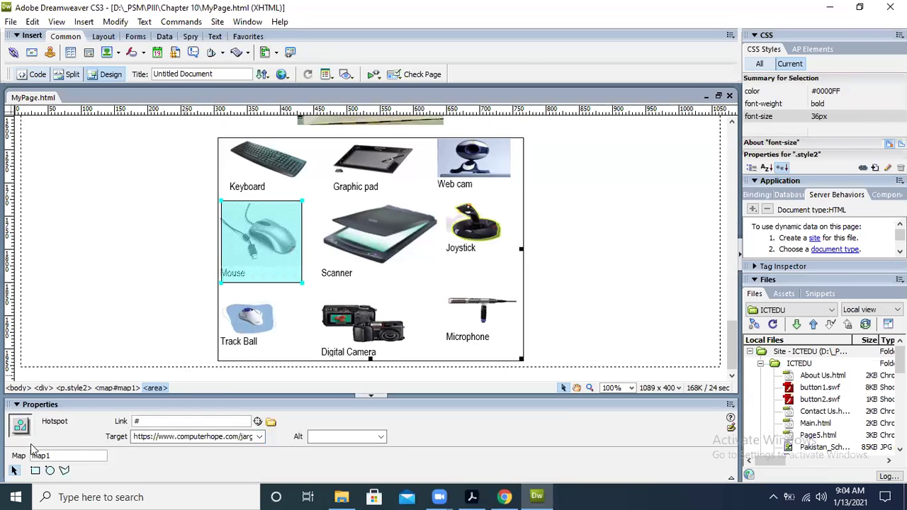
pyautogui.moveTo(65, 457); pyautogui.dragTo(5, 459)
pyautogui.write('ma')
# Draw a rectangular hotspot over the Microphone picture and its caption, and view its Target choices
pyautogui.click(35, 470)
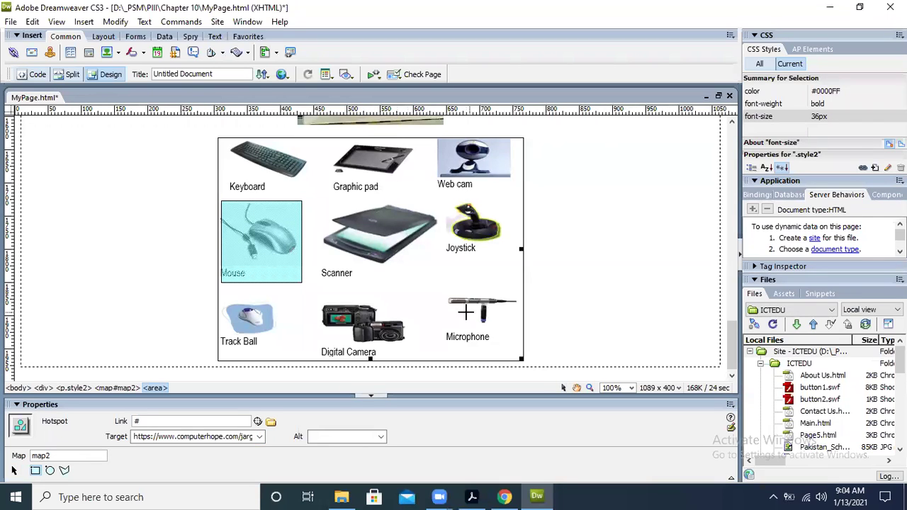
pyautogui.moveTo(445, 294); pyautogui.dragTo(519, 351)
pyautogui.click(559, 282)
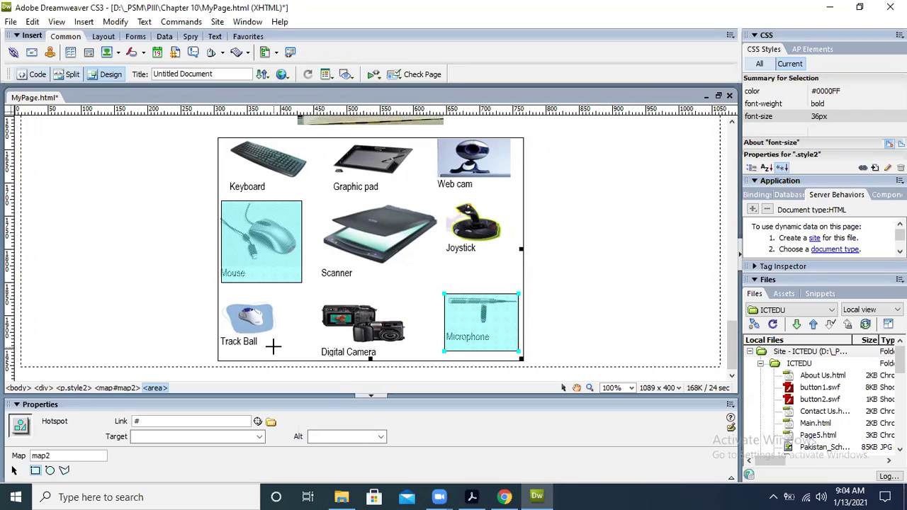
pyautogui.click(259, 436)
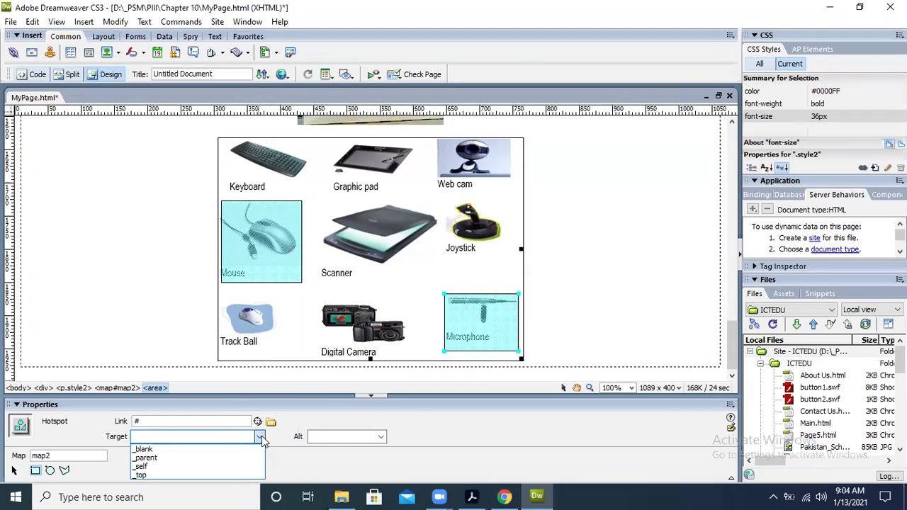
pyautogui.click(261, 436)
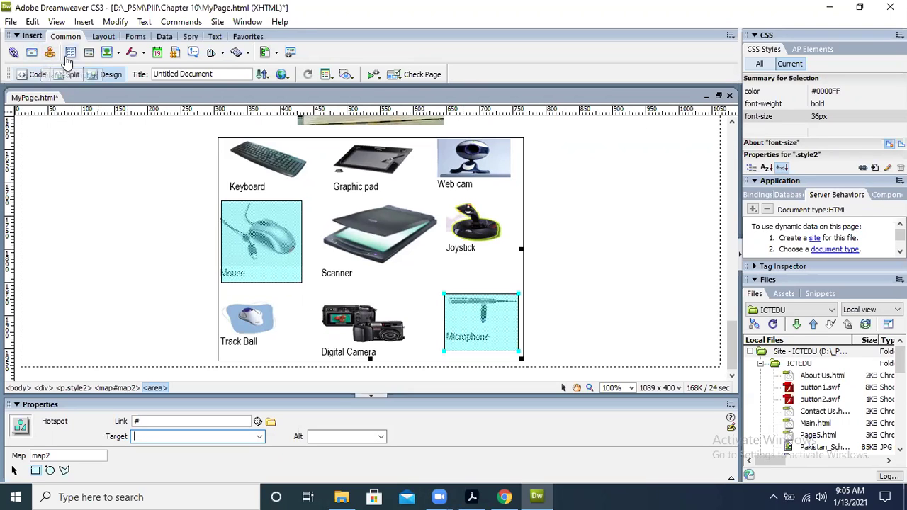
# Start inserting a hyperlink for the Microphone hotspot, then switch to Chrome and search Google for "microphone"
pyautogui.click(13, 54)
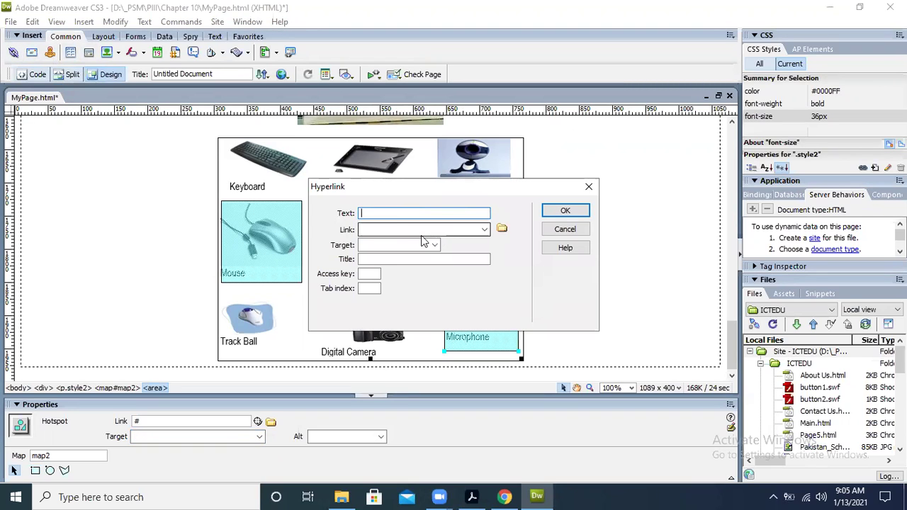
pyautogui.click(397, 230)
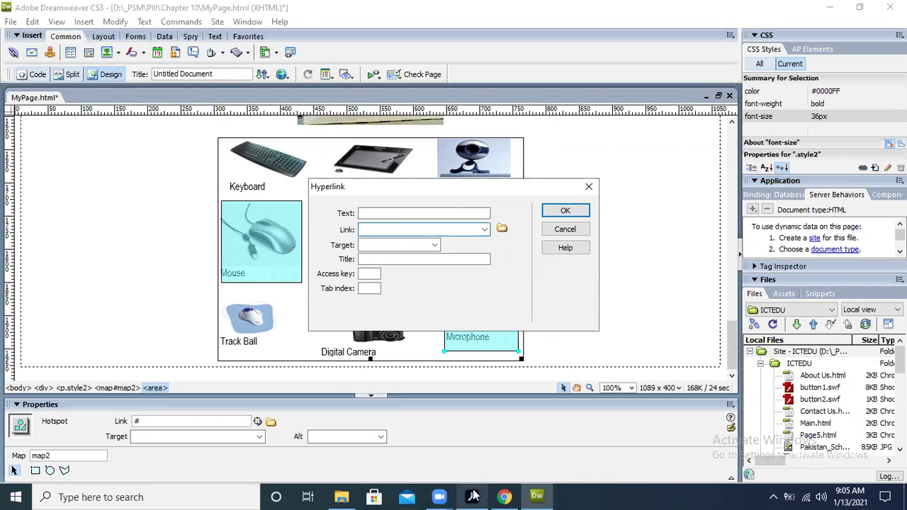
pyautogui.click(501, 497)
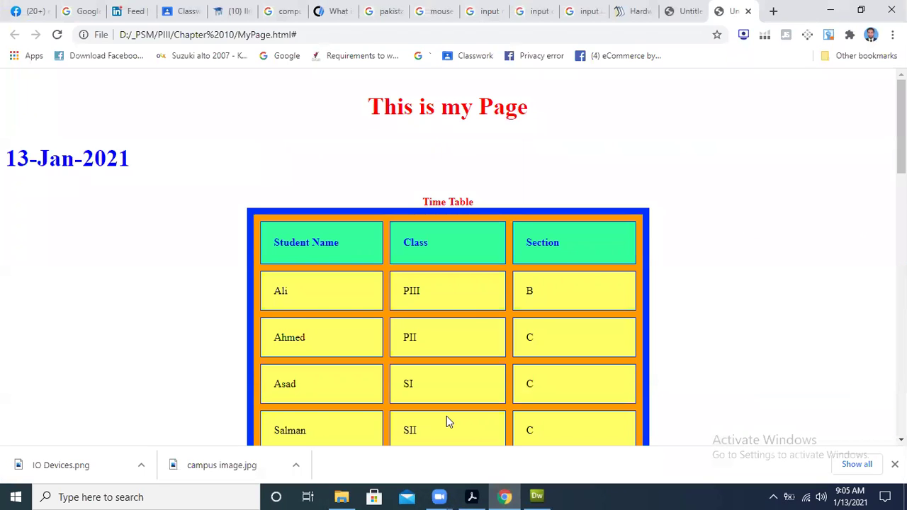
pyautogui.click(430, 11)
pyautogui.click(389, 11)
pyautogui.click(430, 13)
pyautogui.moveTo(319, 85); pyautogui.dragTo(0, 117)
pyautogui.write('micro')
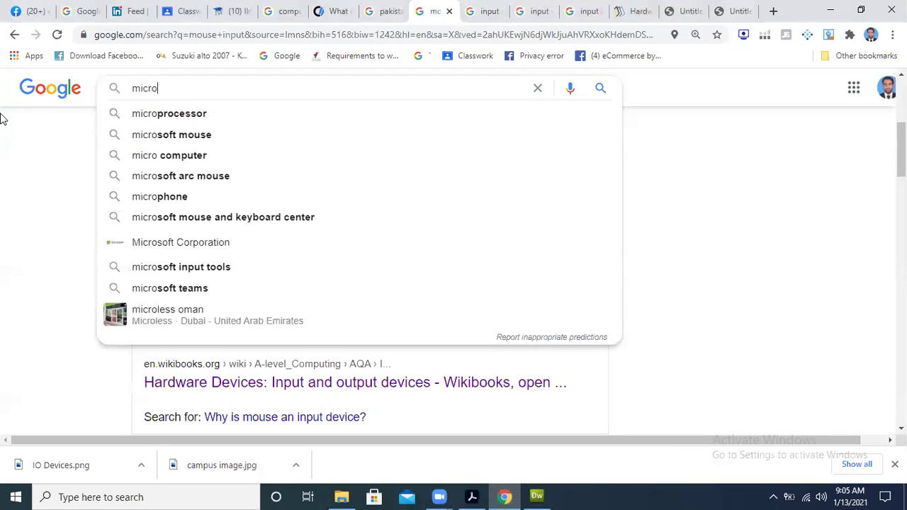
pyautogui.write('phone')
pyautogui.press('Return')
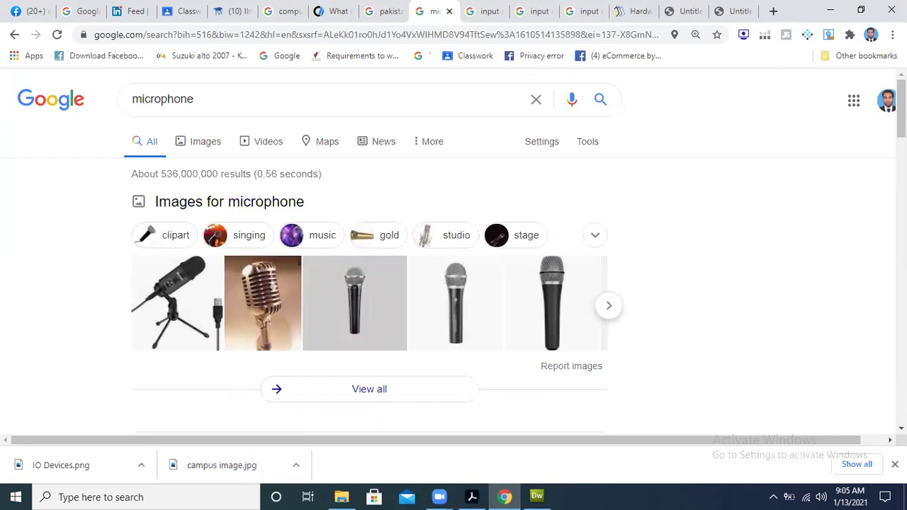
# Open the TechTerms "Microphone Definition" search result and copy its web address
pyautogui.scroll(-5, 454, 269)
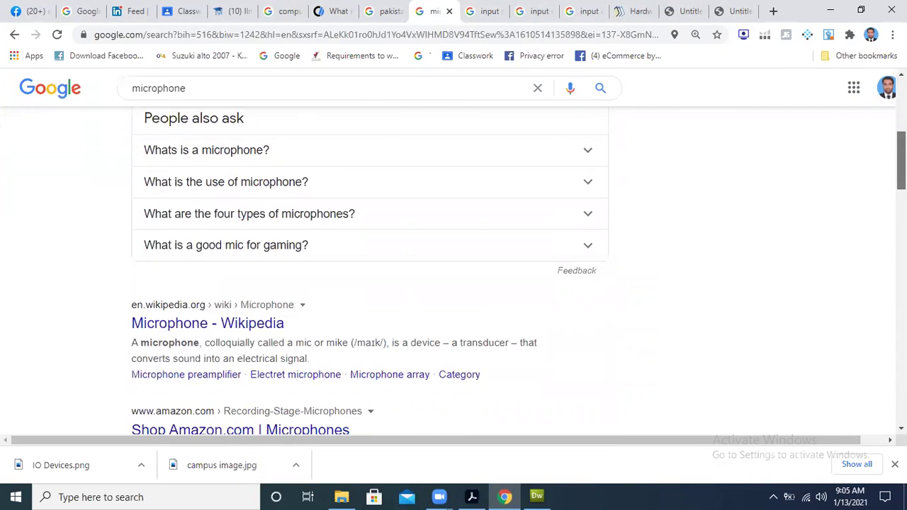
pyautogui.scroll(-3, 369, 269)
pyautogui.scroll(-4, 368, 270)
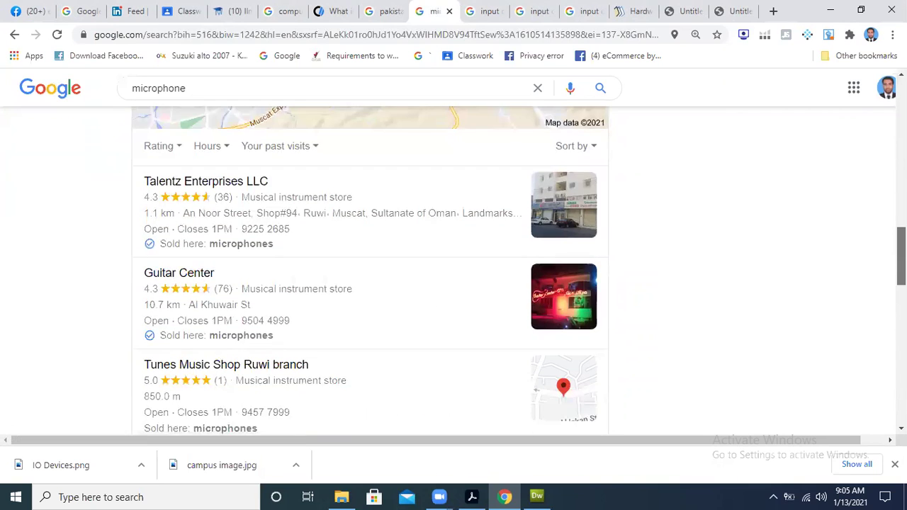
pyautogui.scroll(-5, 368, 269)
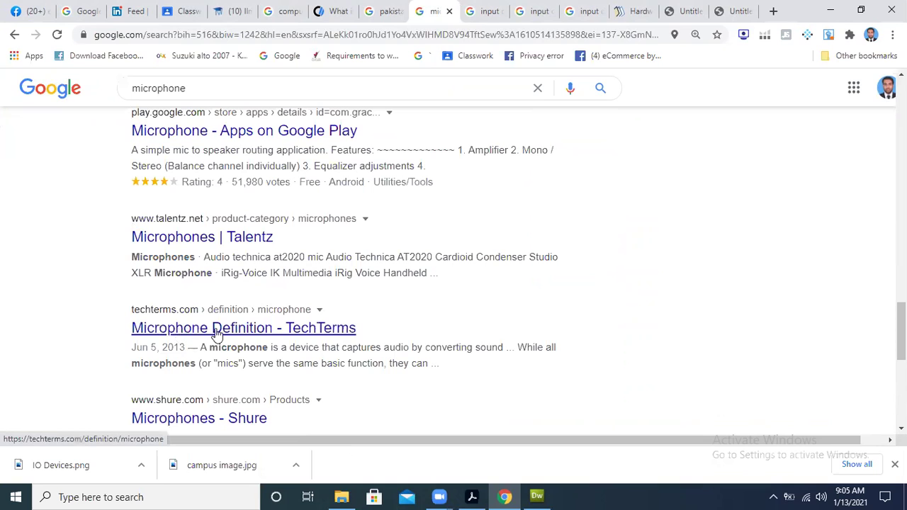
pyautogui.click(304, 339)
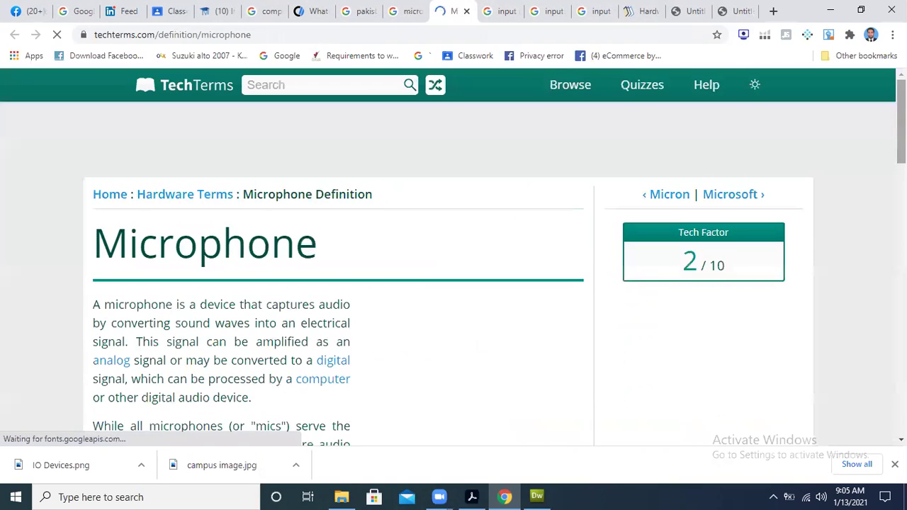
pyautogui.click(365, 34)
pyautogui.hotkey('ctrl', 'c')
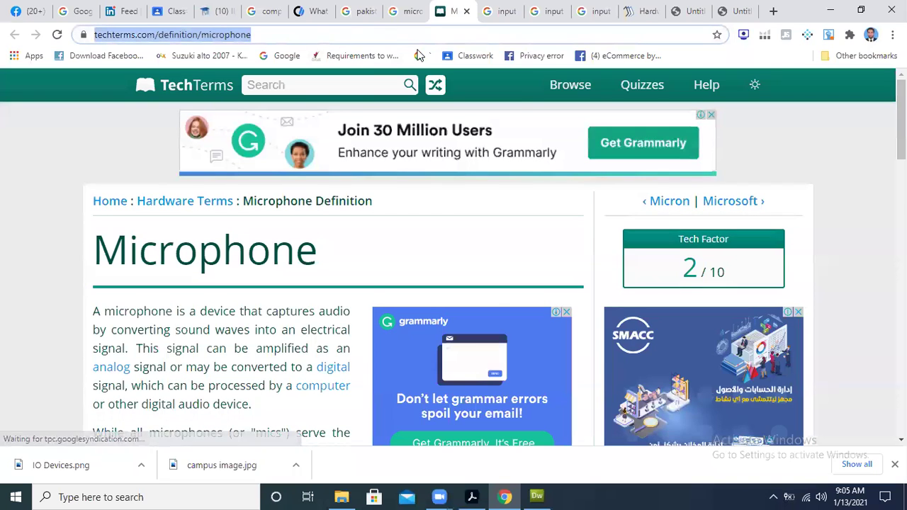
pyautogui.click(533, 496)
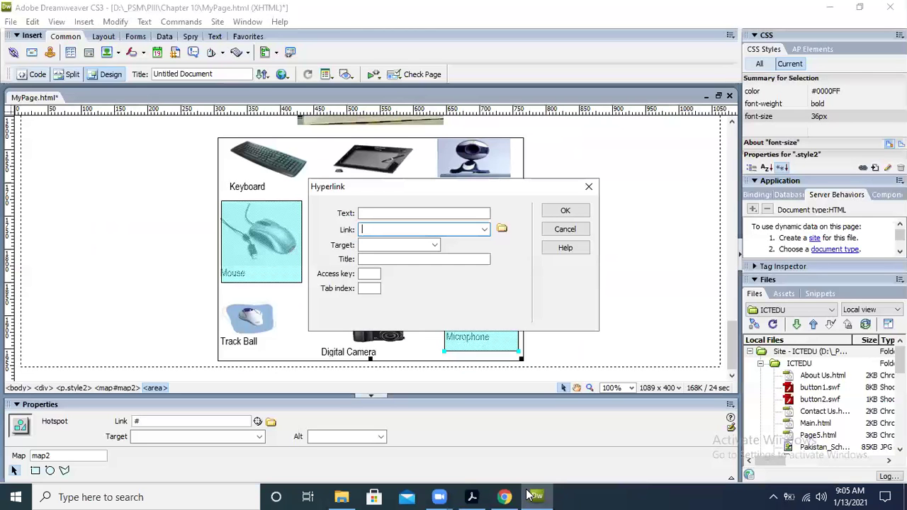
pyautogui.hotkey('ctrl', 'v')
pyautogui.click(570, 211)
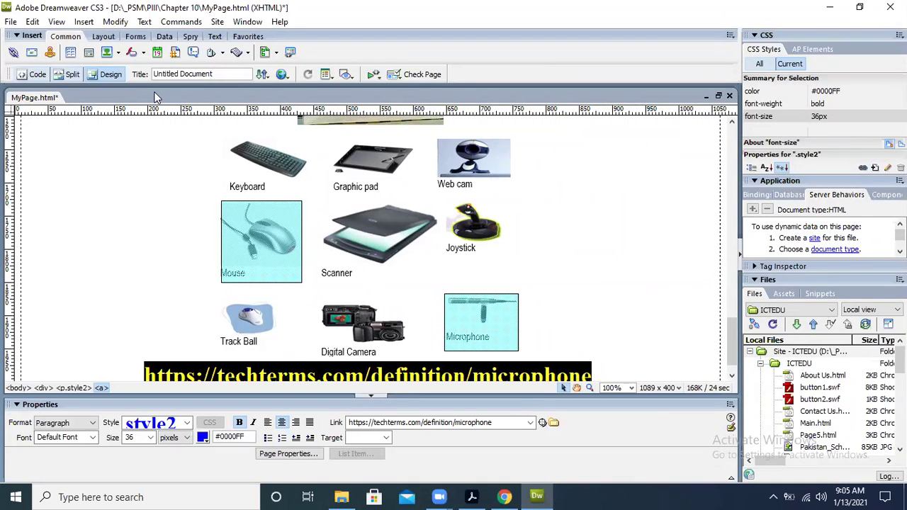
# Delete the TechTerms link text below the IO Devices picture, and undo the deletion
pyautogui.click(43, 239)
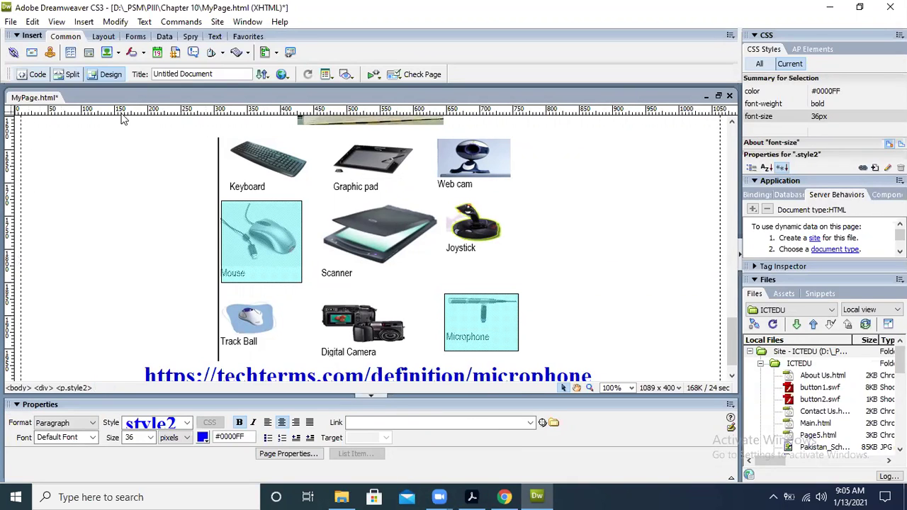
pyautogui.moveTo(137, 374); pyautogui.dragTo(615, 348)
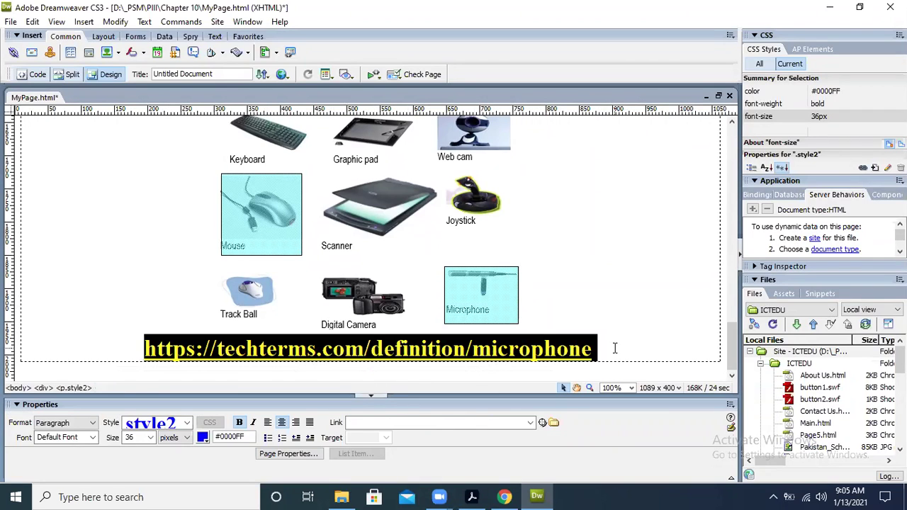
pyautogui.press('Delete')
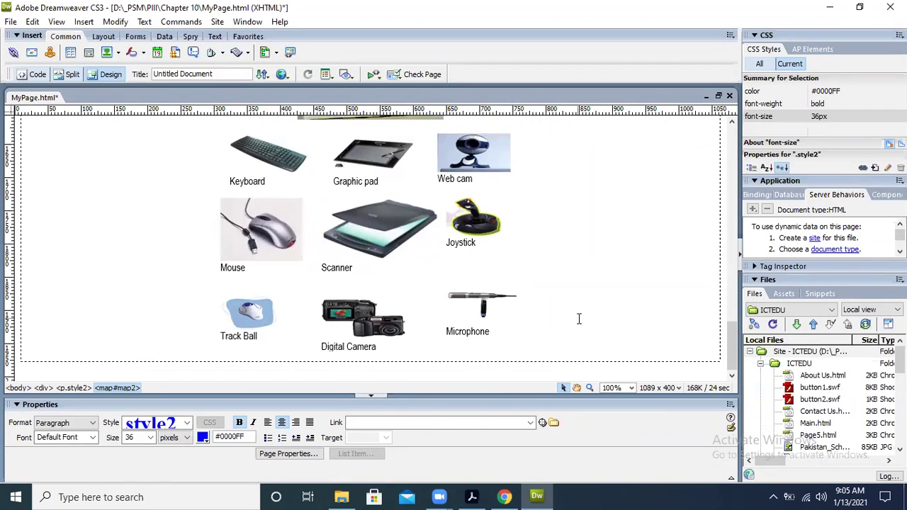
pyautogui.click(485, 324)
pyautogui.hotkey('ctrl', 'z')
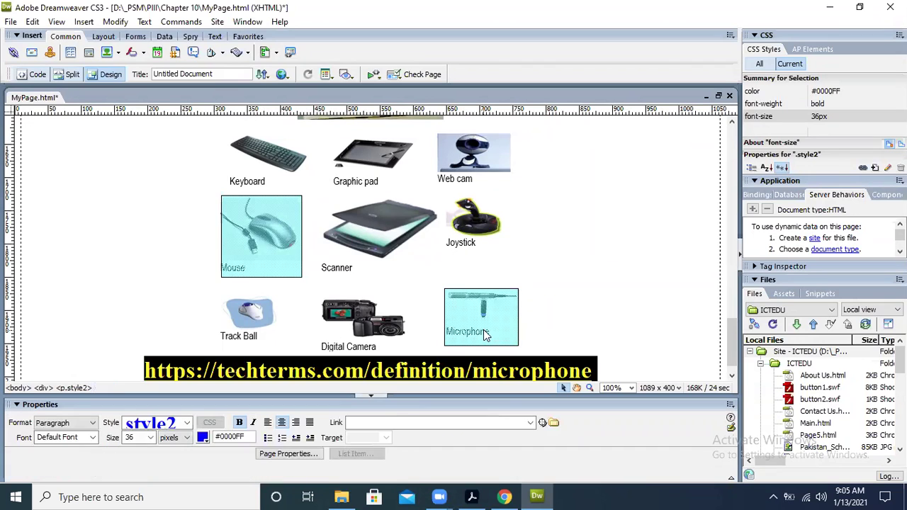
# Preview MyPage in Google Chrome, saving the changes to the page
pyautogui.click(282, 76)
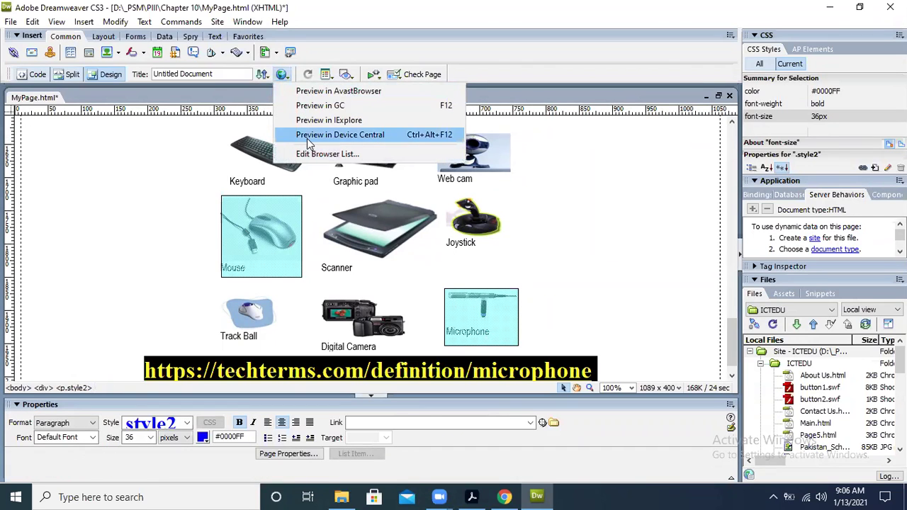
pyautogui.click(318, 107)
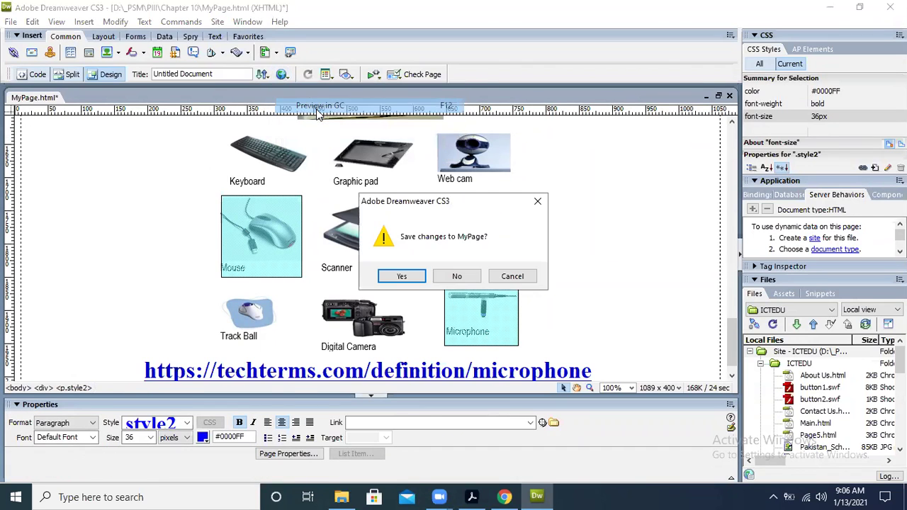
pyautogui.click(412, 275)
# Test the Microphone hotspot and the TechTerms text link on the previewed page
pyautogui.scroll(-10, 454, 255)
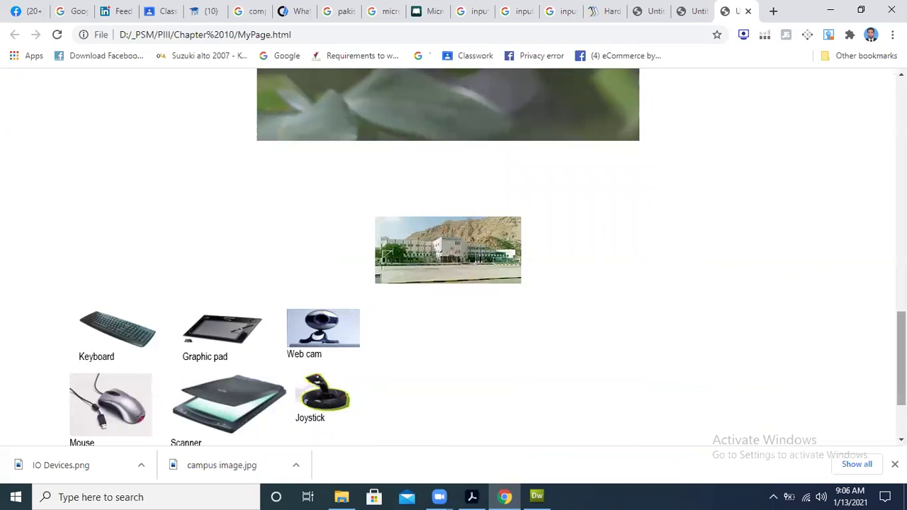
pyautogui.scroll(-2, 390, 382)
pyautogui.click(328, 414)
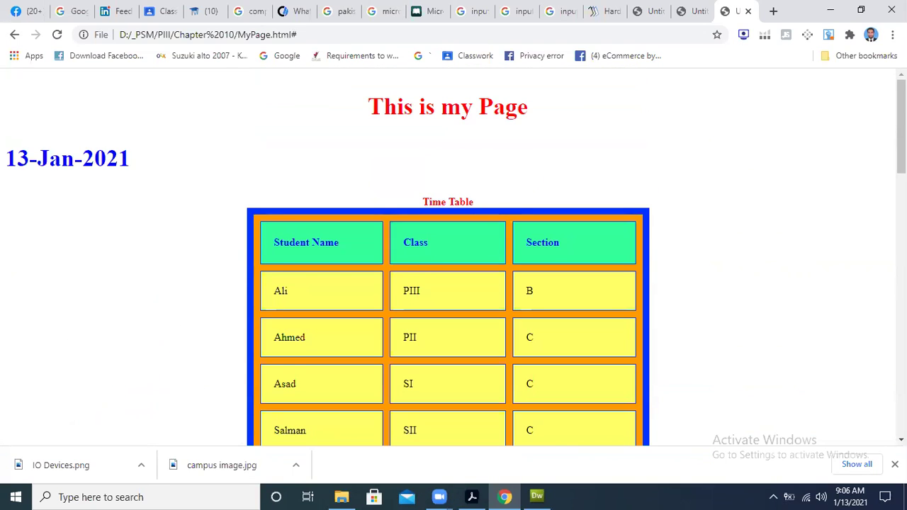
pyautogui.scroll(-10, 454, 255)
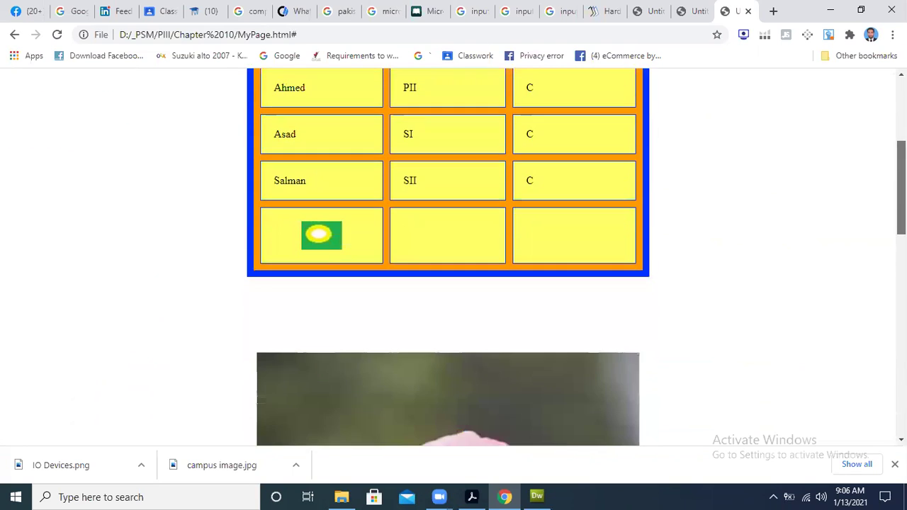
pyautogui.scroll(-3, 685, 423)
pyautogui.click(491, 416)
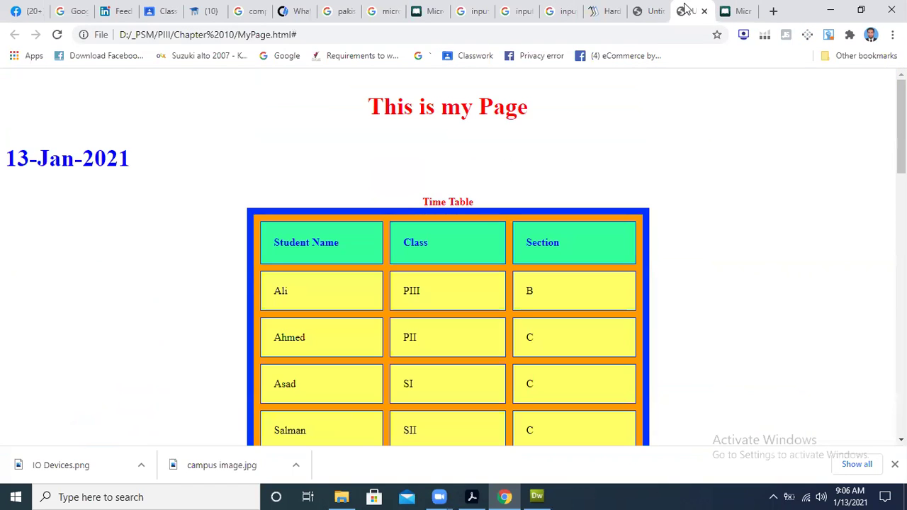
pyautogui.click(698, 10)
pyautogui.click(615, 11)
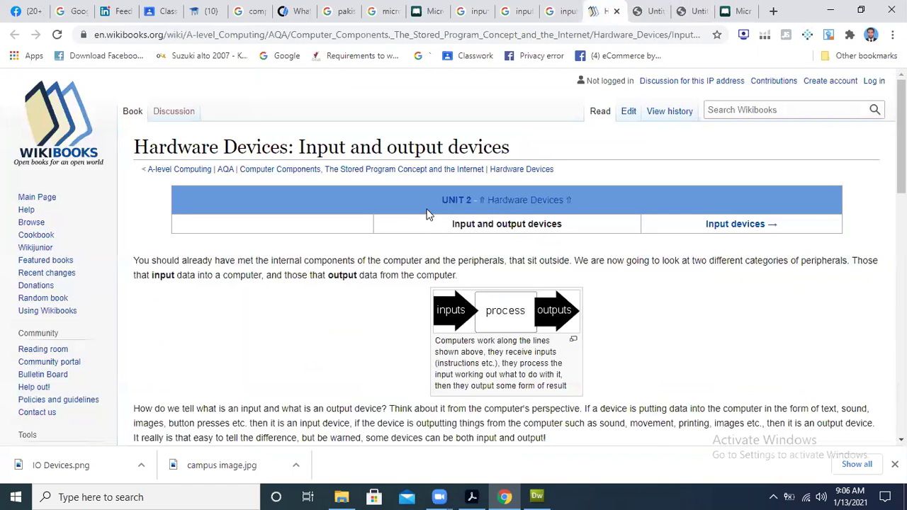
pyautogui.click(560, 11)
pyautogui.click(608, 8)
pyautogui.click(562, 8)
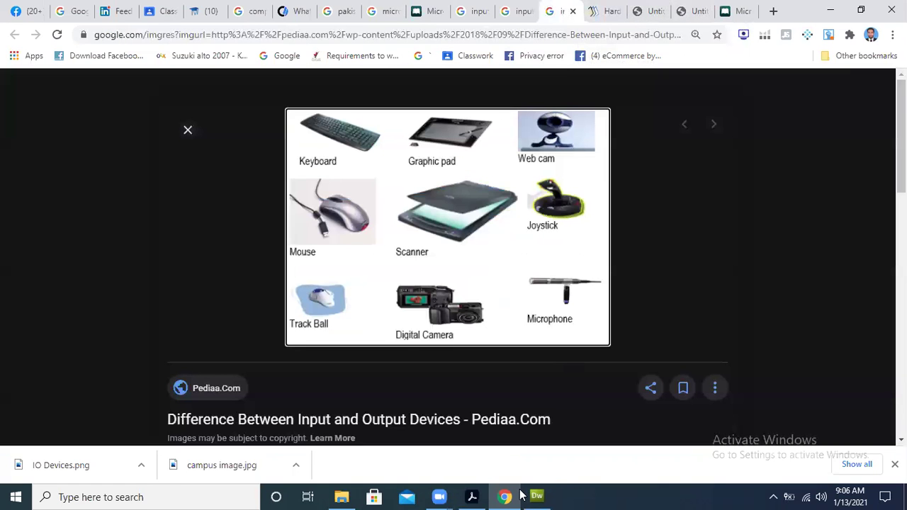
# Switch back to Dreamweaver and preview MyPage in Google Chrome again
pyautogui.hotkey('alt', 'Tab')
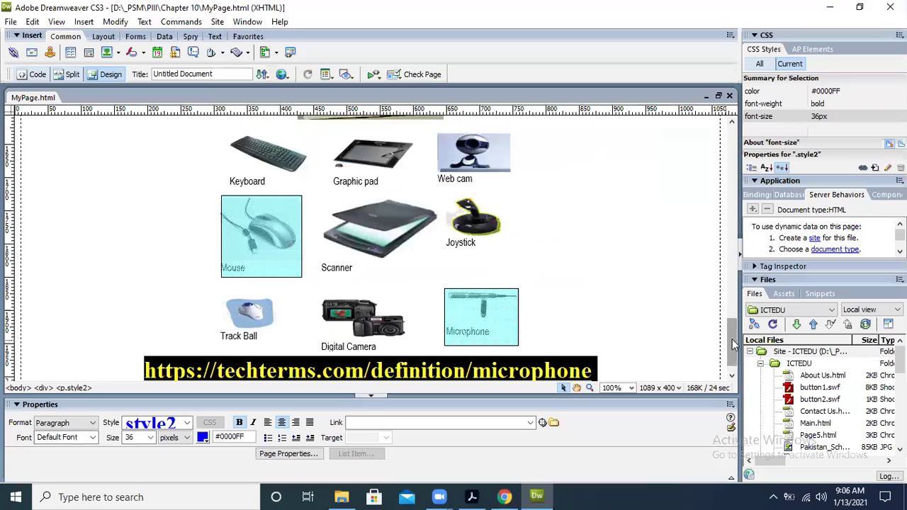
pyautogui.scroll(-1, 731, 339)
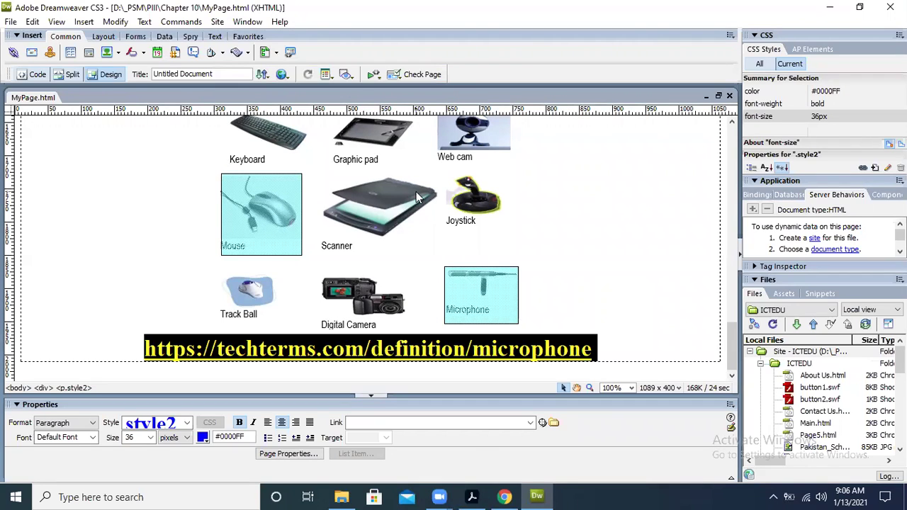
pyautogui.click(283, 76)
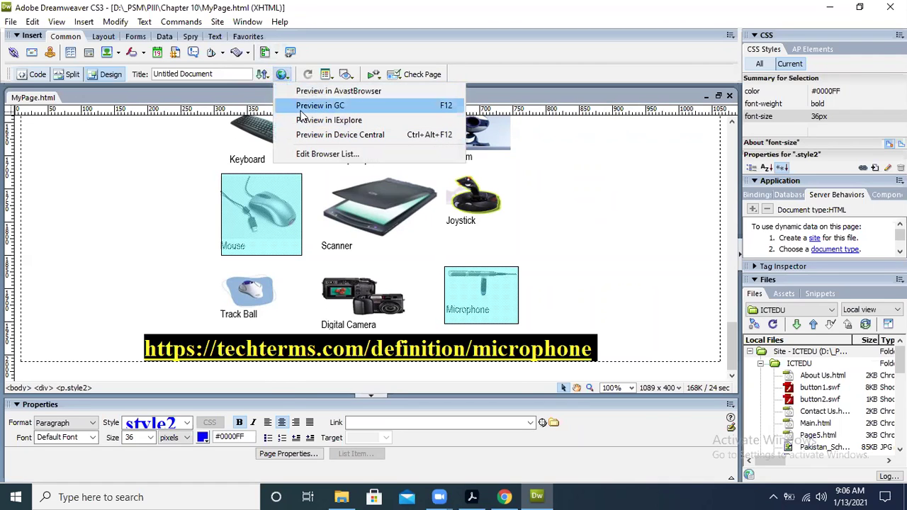
pyautogui.click(300, 107)
# Test the Mouse hotspot, the Microphone hotspot and the TechTerms text link on the newly previewed page
pyautogui.scroll(-10, 453, 248)
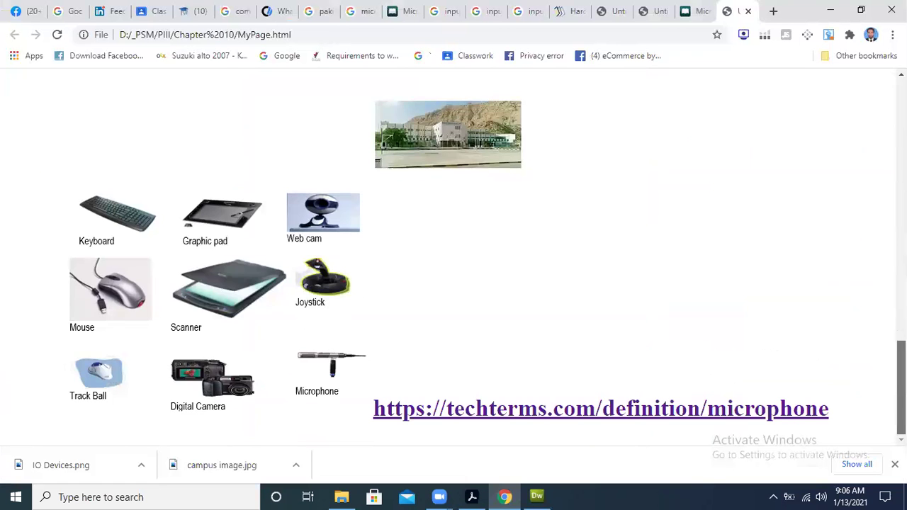
pyautogui.click(104, 294)
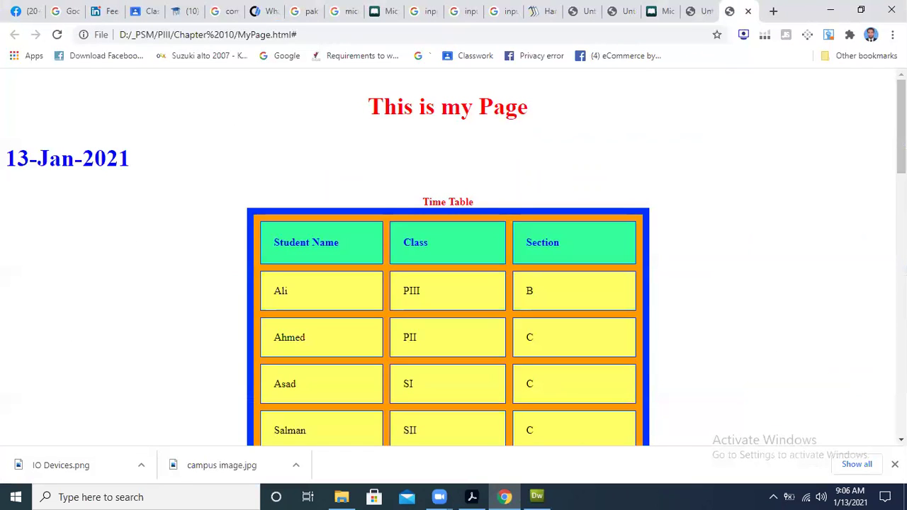
pyautogui.scroll(-10, 453, 284)
pyautogui.click(113, 291)
pyautogui.scroll(-10, 454, 255)
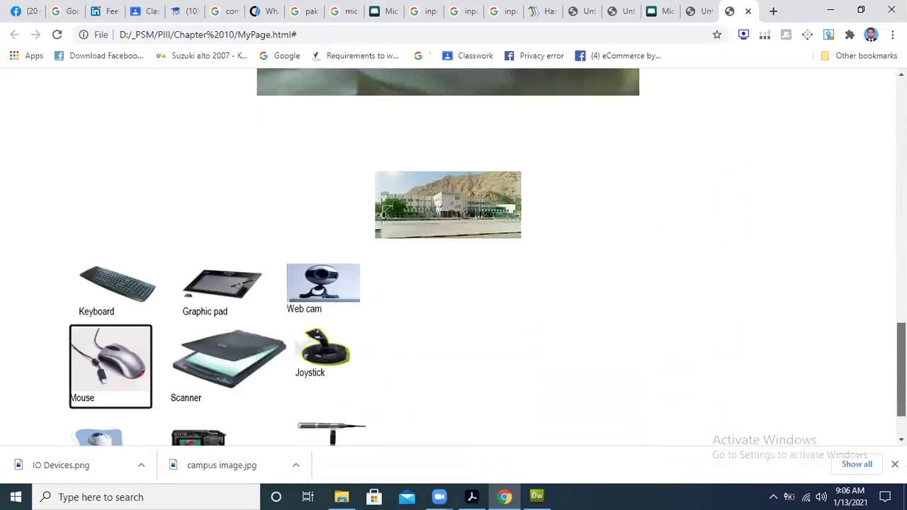
pyautogui.scroll(-1, 537, 427)
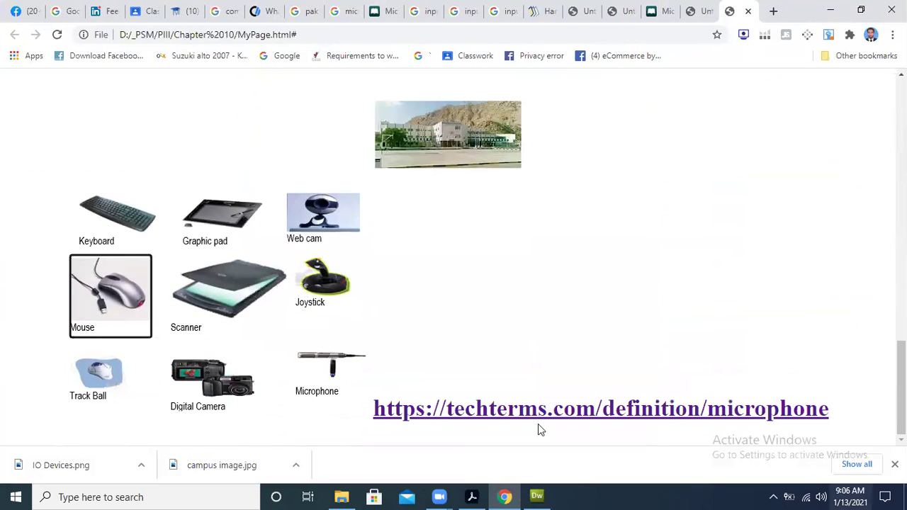
pyautogui.click(315, 382)
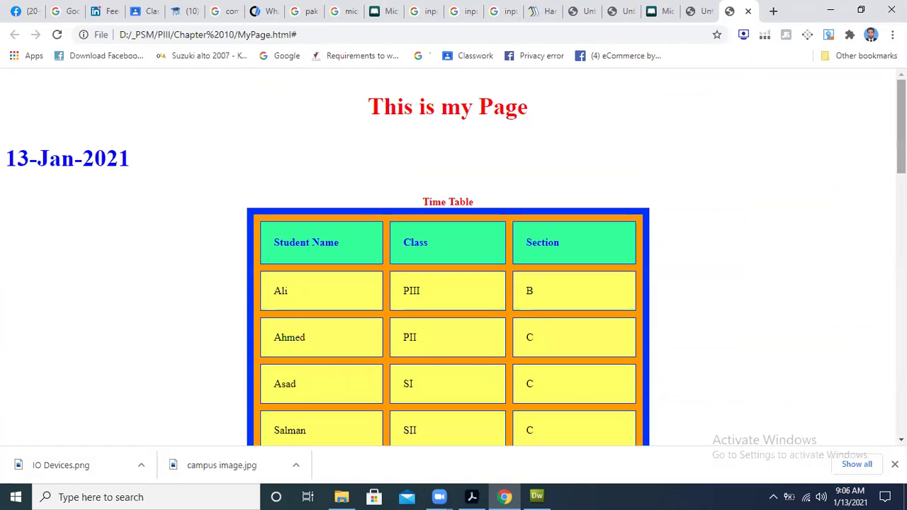
pyautogui.hotkey('alt', 'Left')
pyautogui.click(643, 419)
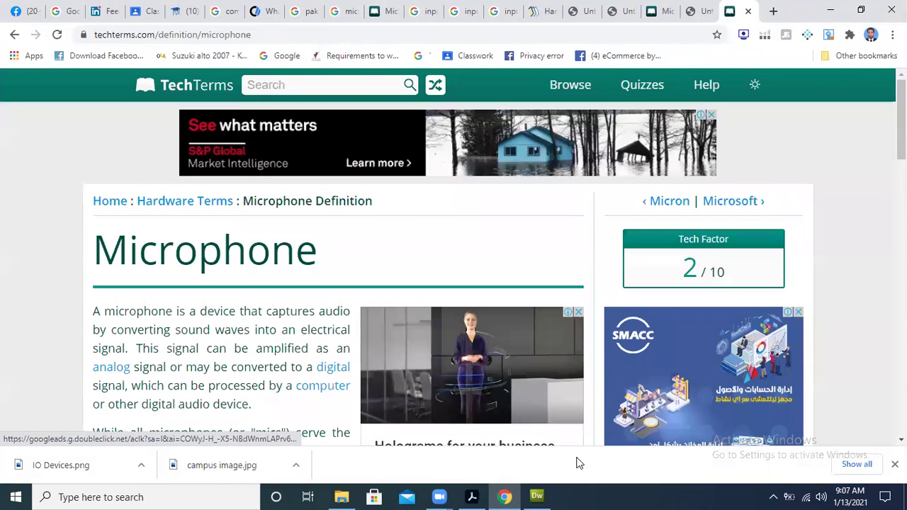
pyautogui.hotkey('alt', 'Tab')
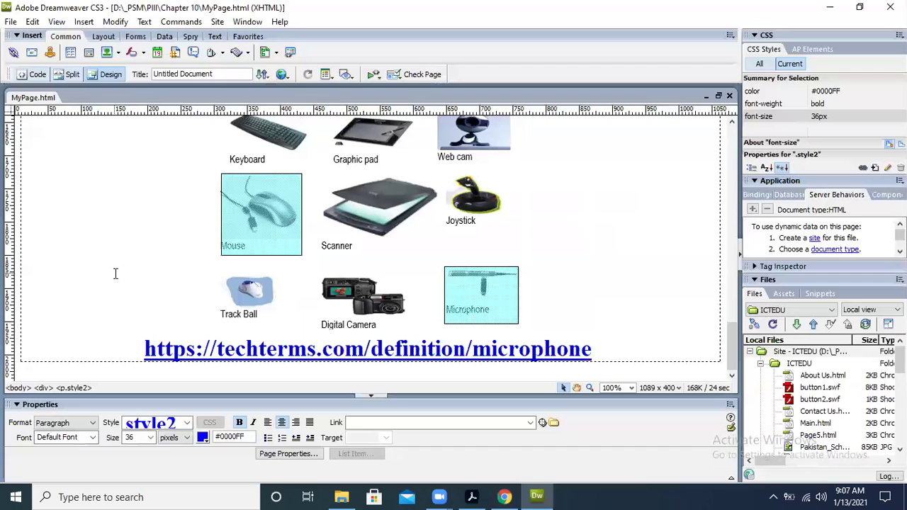
pyautogui.click(261, 253)
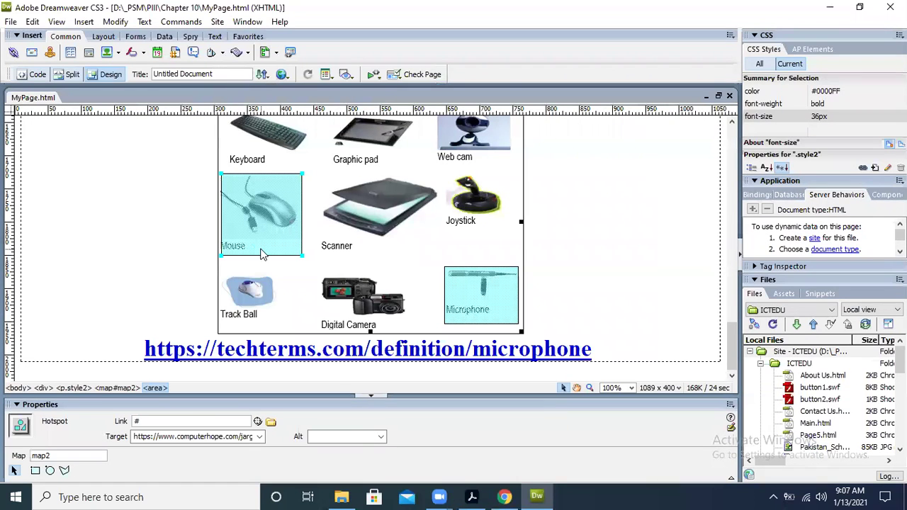
pyautogui.click(625, 245)
pyautogui.click(454, 264)
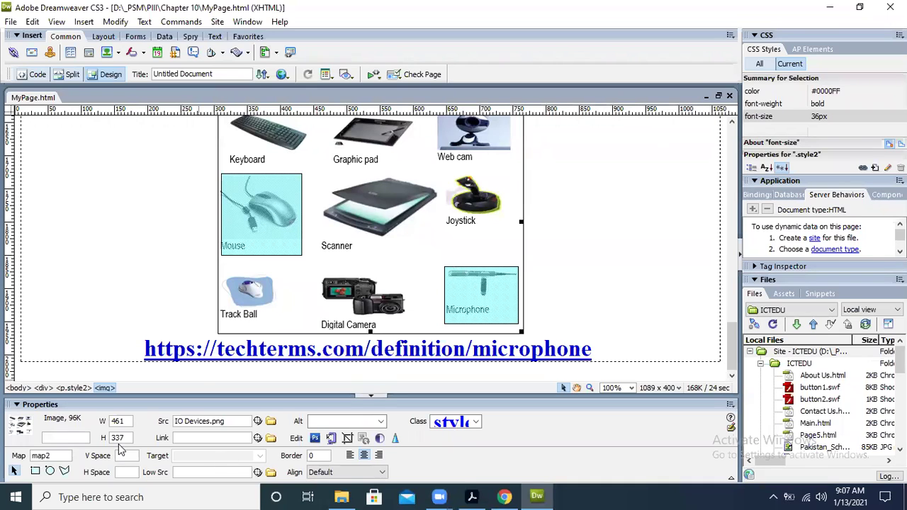
pyautogui.click(204, 437)
pyautogui.hotkey('ctrl', 'v')
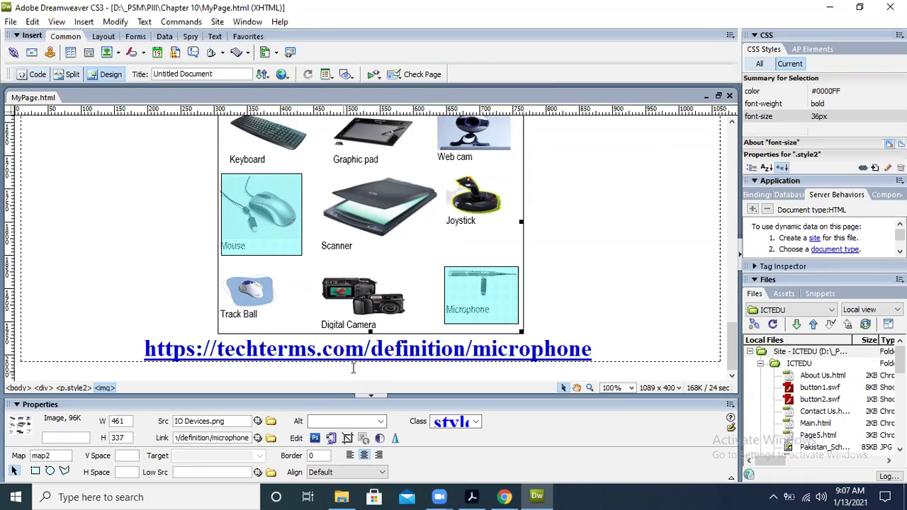
pyautogui.click(607, 354)
pyautogui.click(482, 280)
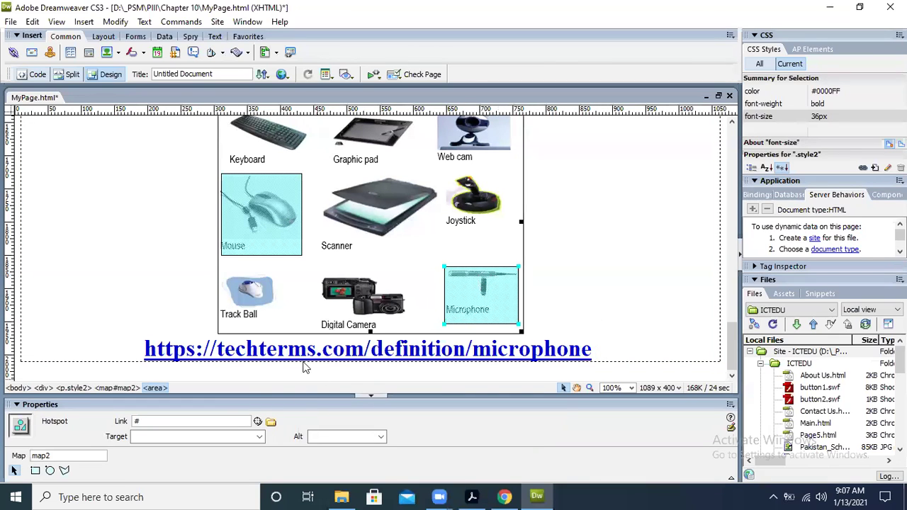
pyautogui.doubleClick(340, 304)
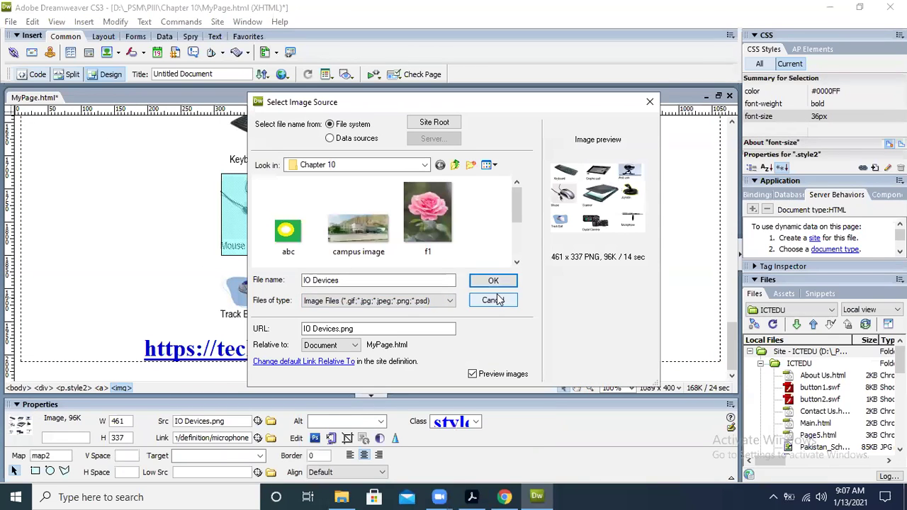
pyautogui.click(496, 300)
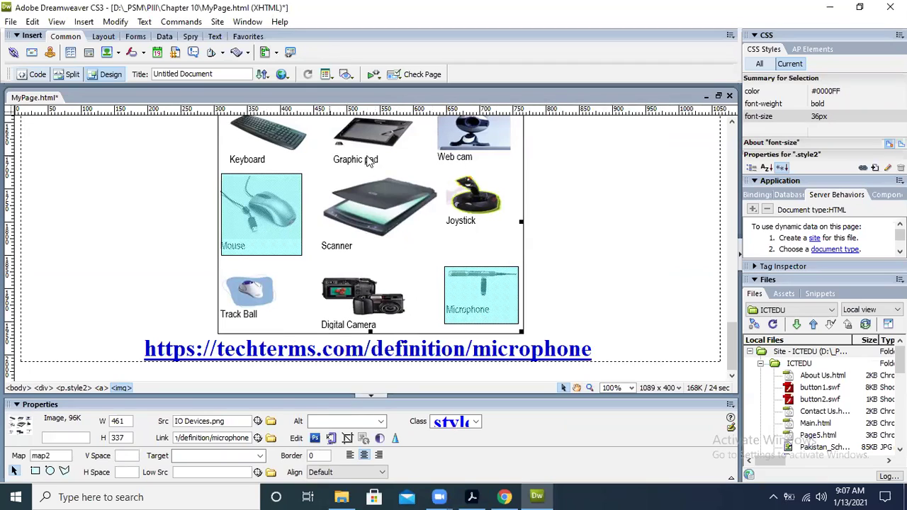
pyautogui.click(549, 168)
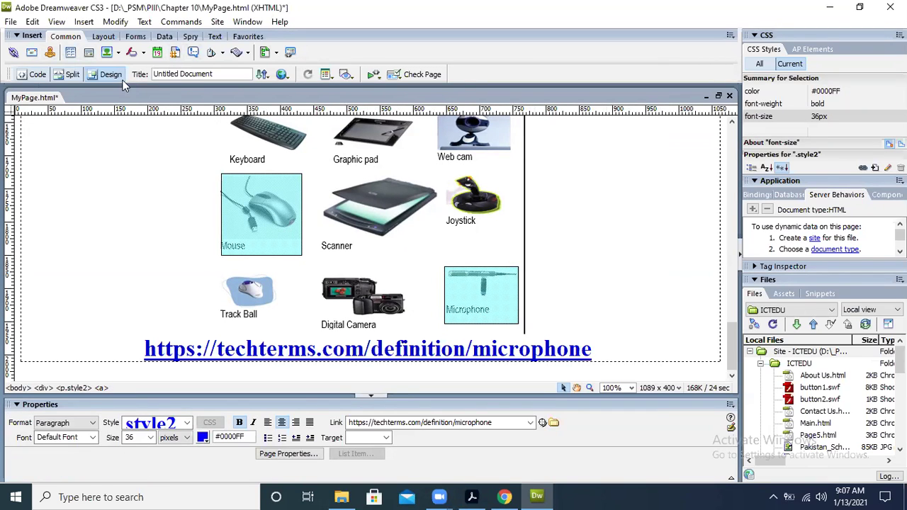
# Preview MyPage in Google Chrome, saving the changes, and test the Microphone hotspot on the page
pyautogui.click(282, 73)
pyautogui.click(312, 110)
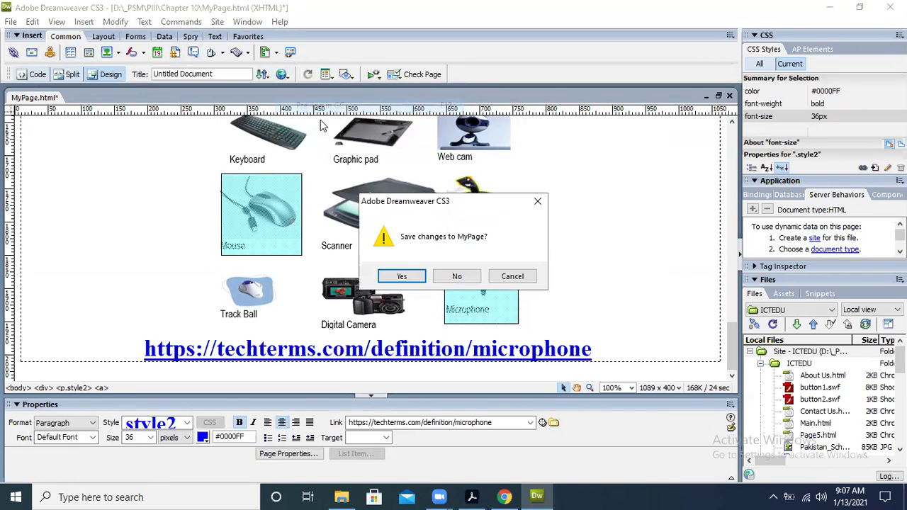
pyautogui.press('F12')
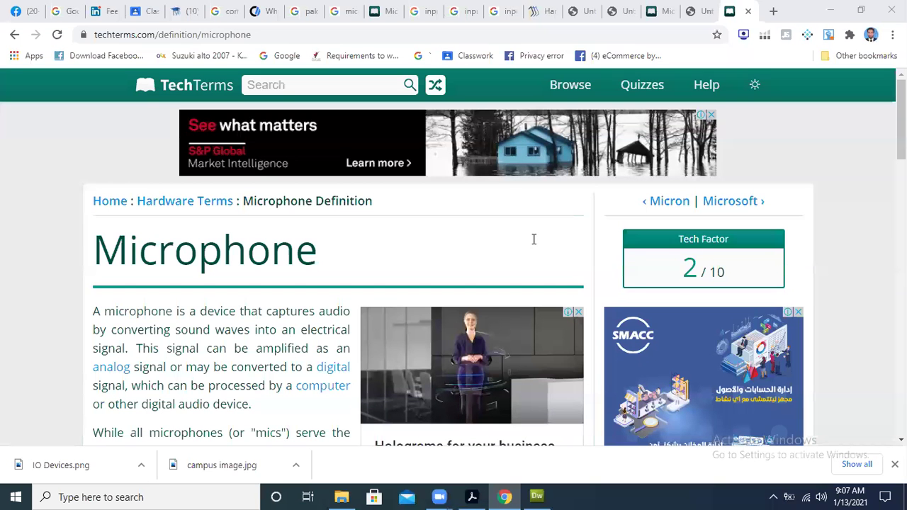
pyautogui.scroll(-10, 453, 255)
pyautogui.scroll(-2, 822, 407)
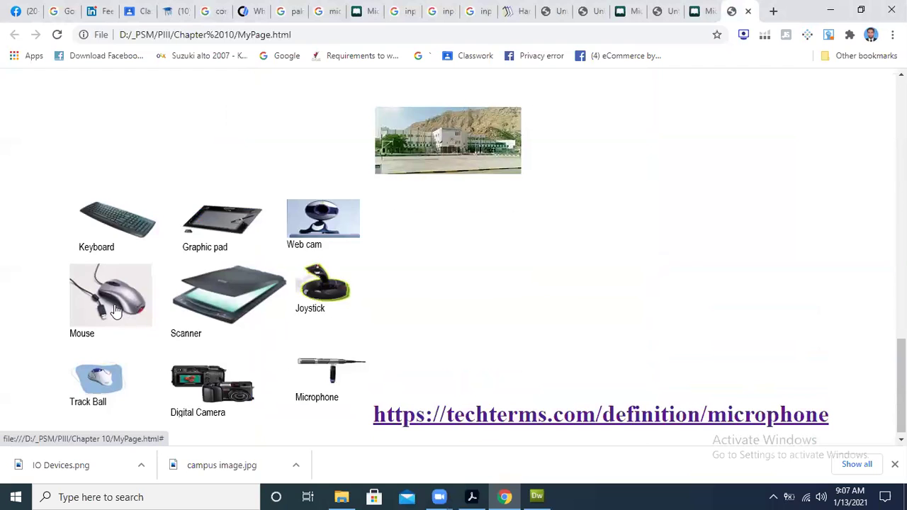
pyautogui.click(305, 372)
# Look through the earlier MyPage previews and the TechTerms Microphone page already open in the browser
pyautogui.moveTo(901, 127)
pyautogui.mouseDown()
pyautogui.moveTo(901, 393)
pyautogui.moveTo(901, 128)
pyautogui.mouseUp()
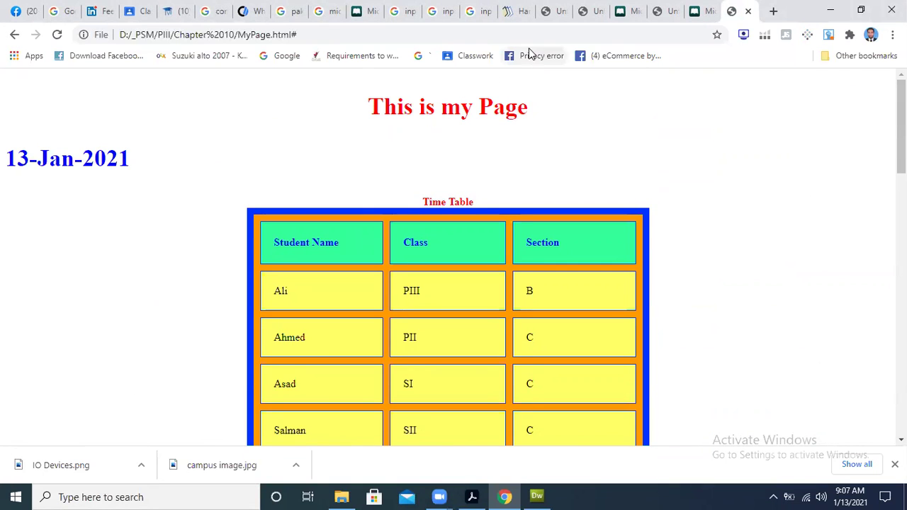
pyautogui.click(551, 11)
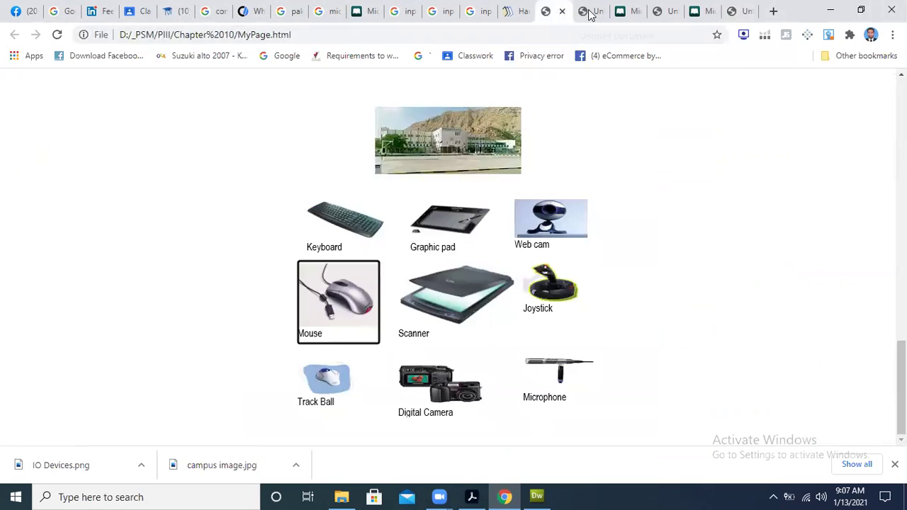
pyautogui.click(591, 13)
pyautogui.click(624, 13)
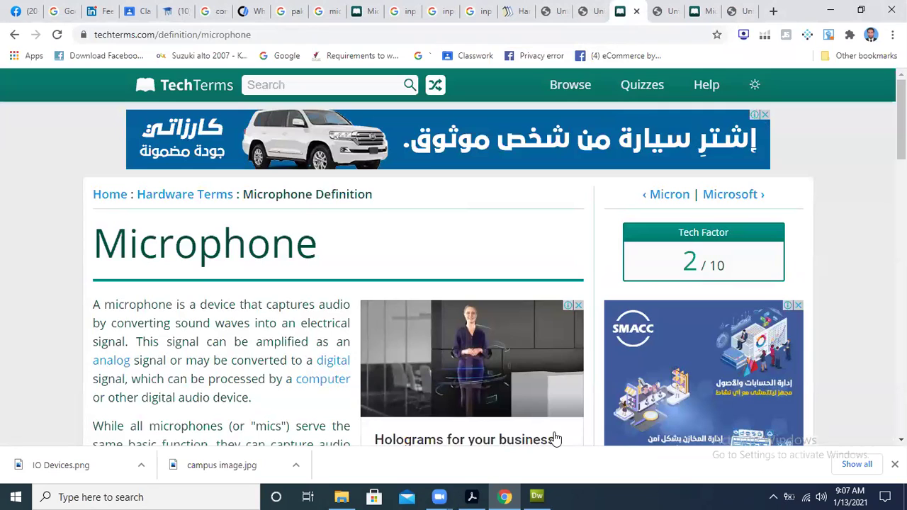
# Switch to PIII Chapter 10.pdf in Acrobat and read the hotspot instructions from step 3 through step 4
pyautogui.hotkey('alt', 'Tab')
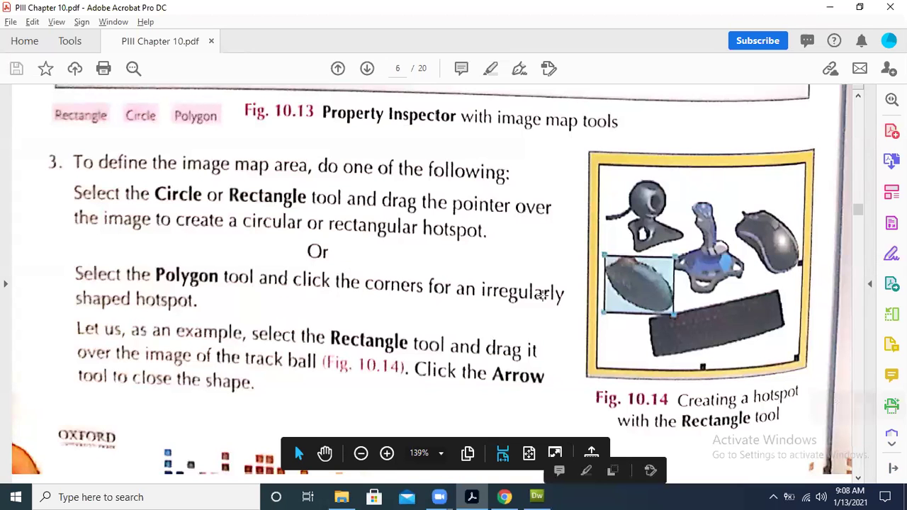
pyautogui.click(542, 296)
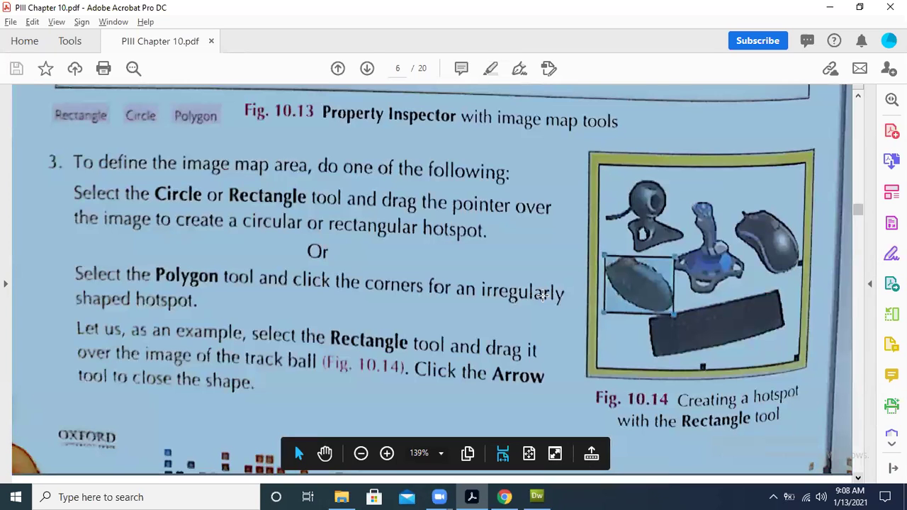
pyautogui.scroll(-2, 532, 278)
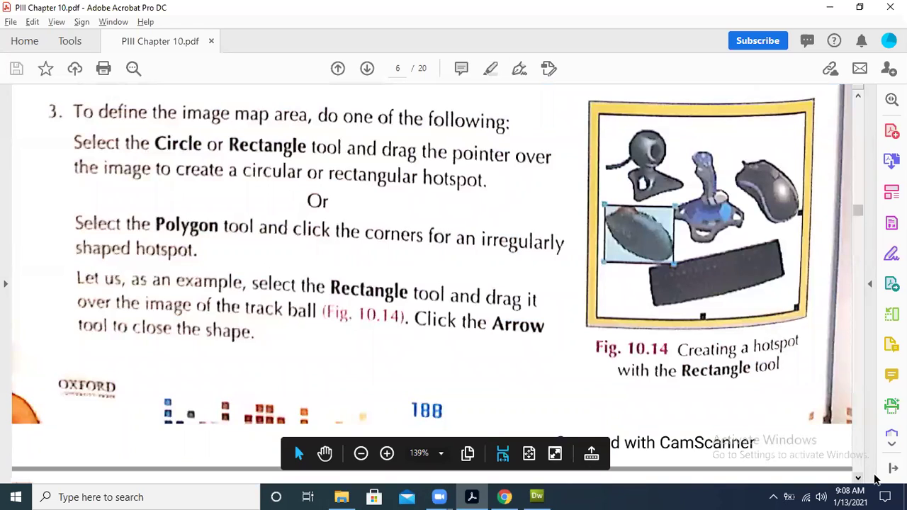
pyautogui.scroll(-10, 876, 480)
pyautogui.scroll(-2, 875, 480)
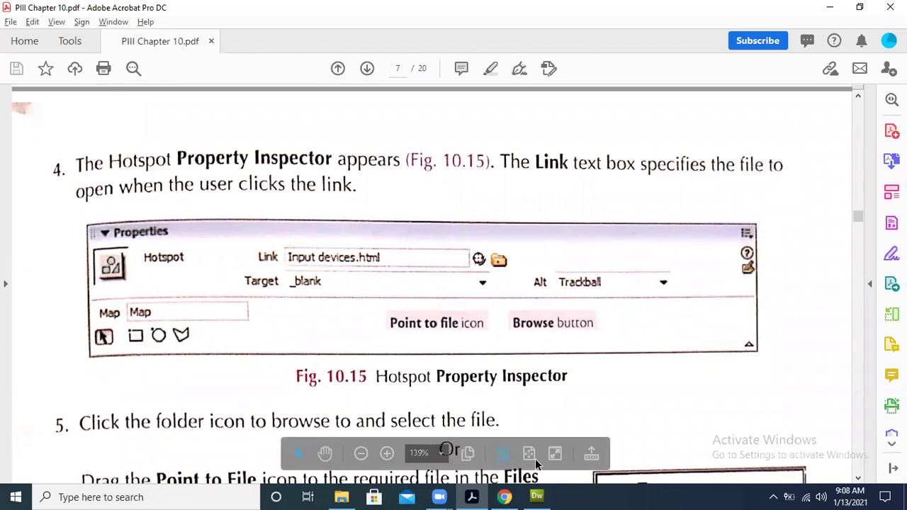
# Switch to Dreamweaver and cut the web address out of the Mouse hotspot's target
pyautogui.click(537, 496)
pyautogui.click(257, 246)
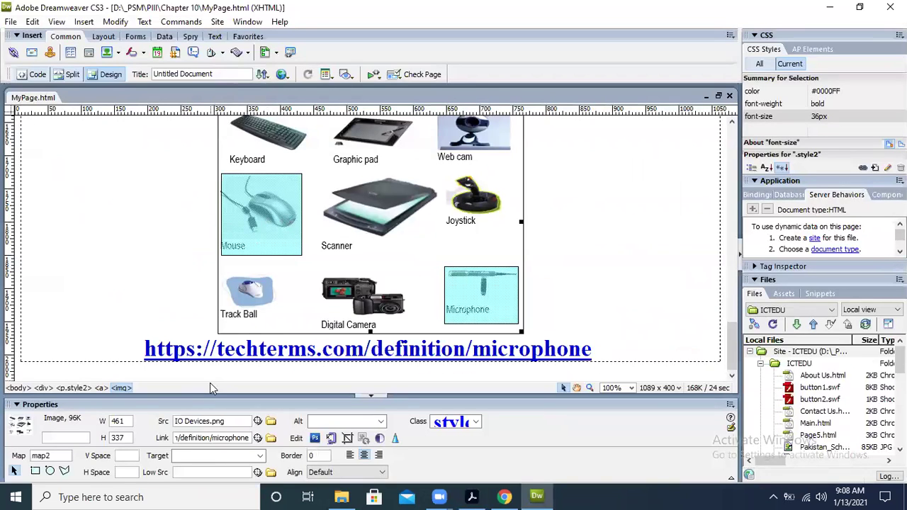
pyautogui.click(262, 230)
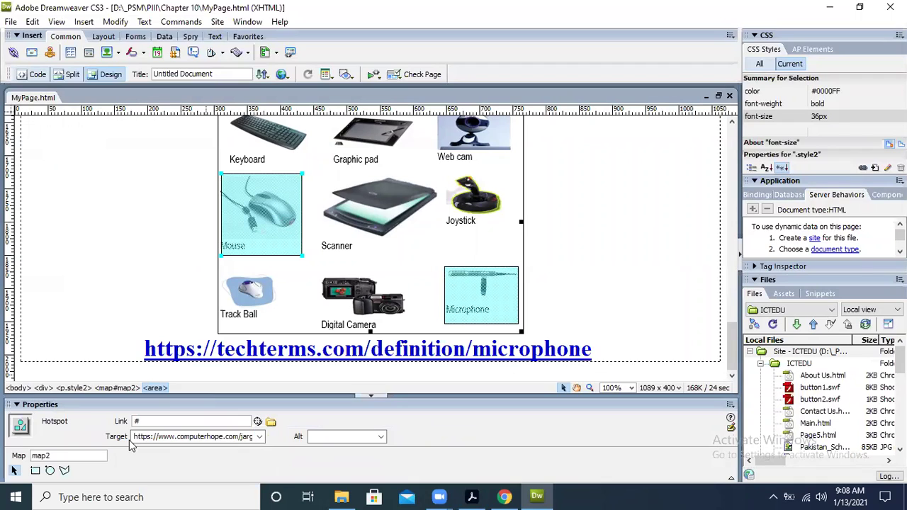
pyautogui.moveTo(136, 437); pyautogui.dragTo(322, 436)
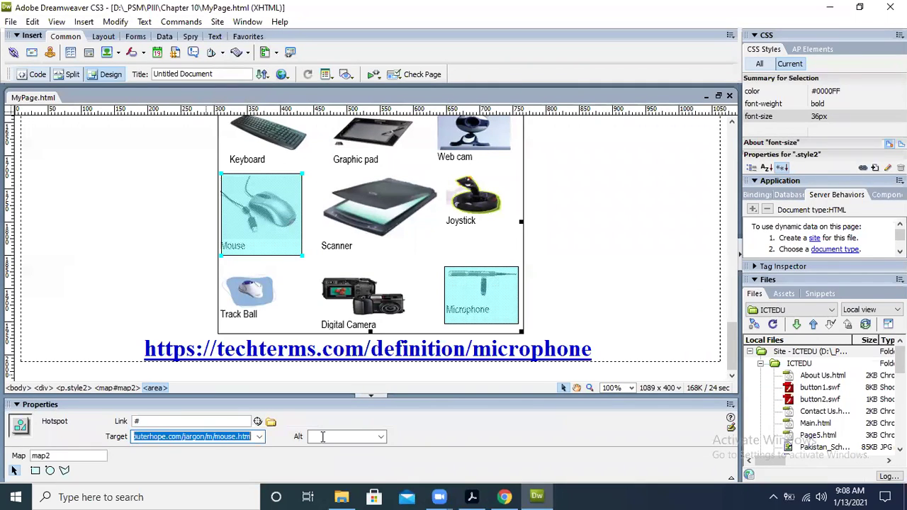
pyautogui.press('Delete')
pyautogui.click(220, 421)
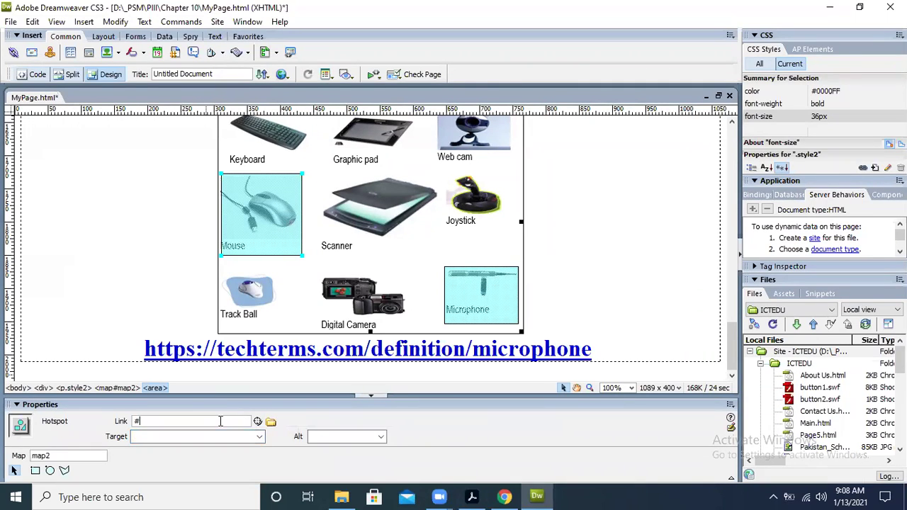
pyautogui.hotkey('ctrl', 'v')
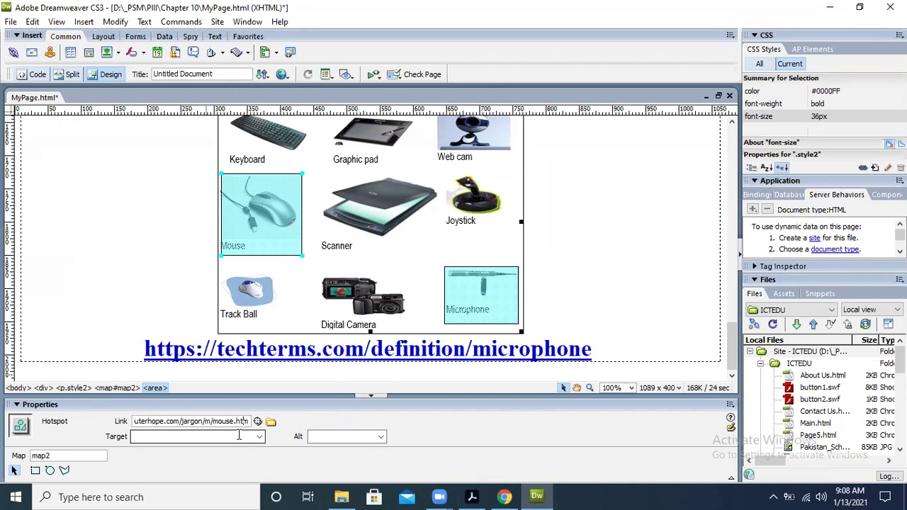
pyautogui.press('Home')
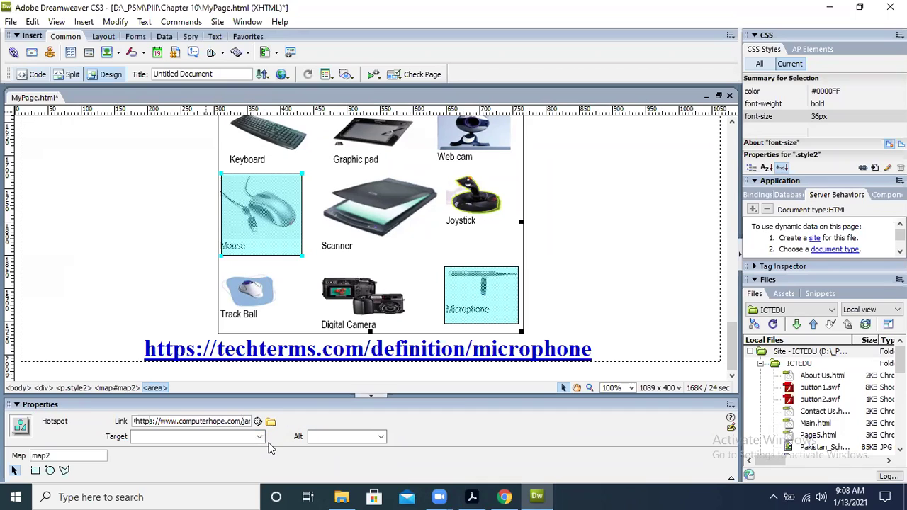
pyautogui.press('Delete')
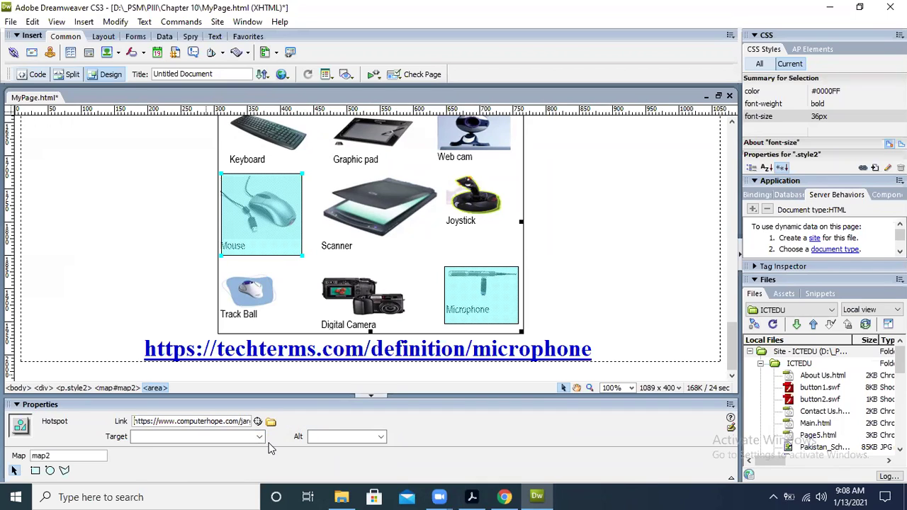
pyautogui.click(260, 437)
pyautogui.click(218, 448)
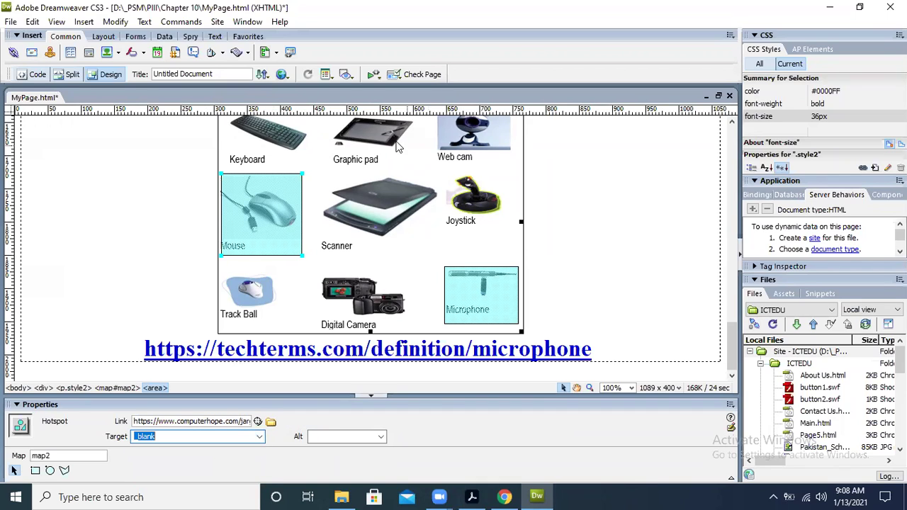
# Save MyPage while previewing it in Google Chrome, and test the Mouse hotspot
pyautogui.click(287, 77)
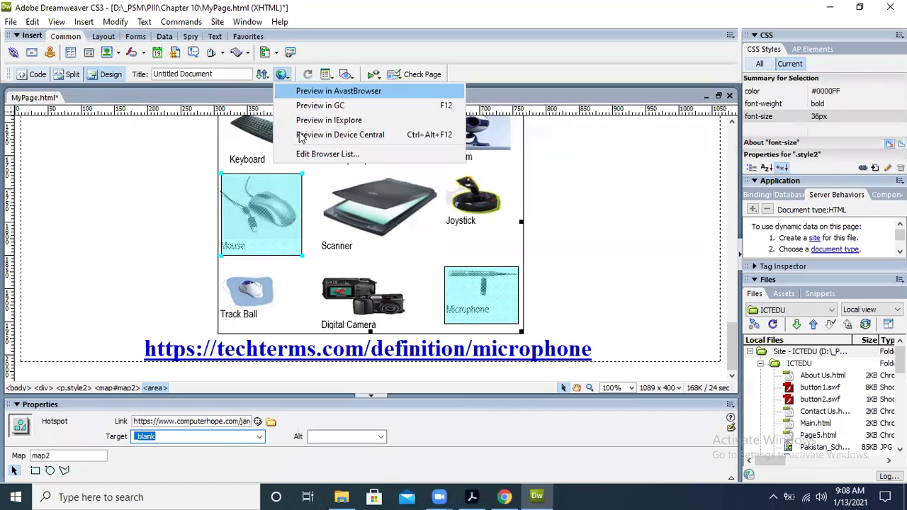
pyautogui.click(306, 106)
pyautogui.click(400, 276)
pyautogui.scroll(-15, 76, 343)
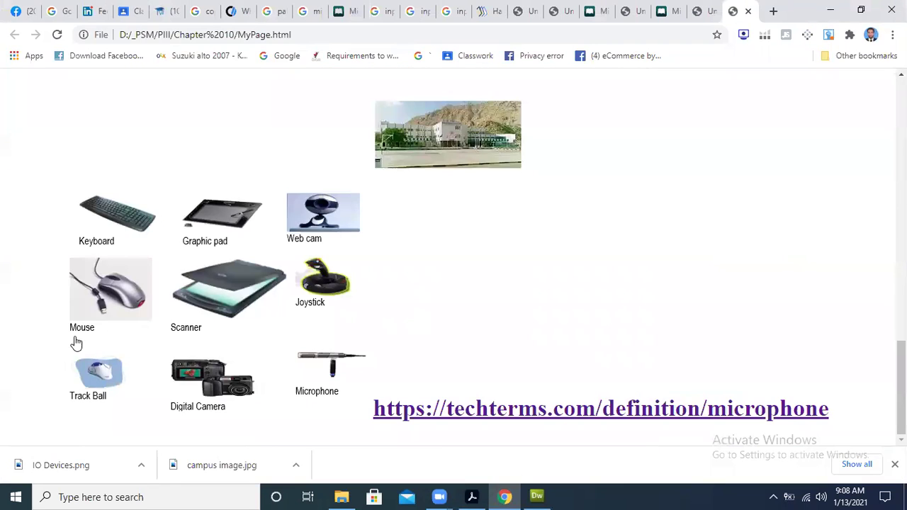
pyautogui.click(112, 288)
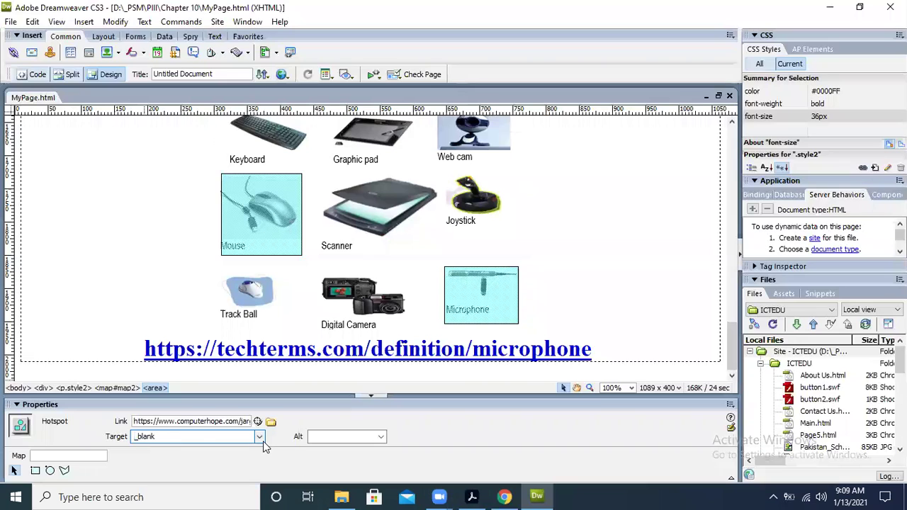
pyautogui.click(133, 421)
pyautogui.click(485, 313)
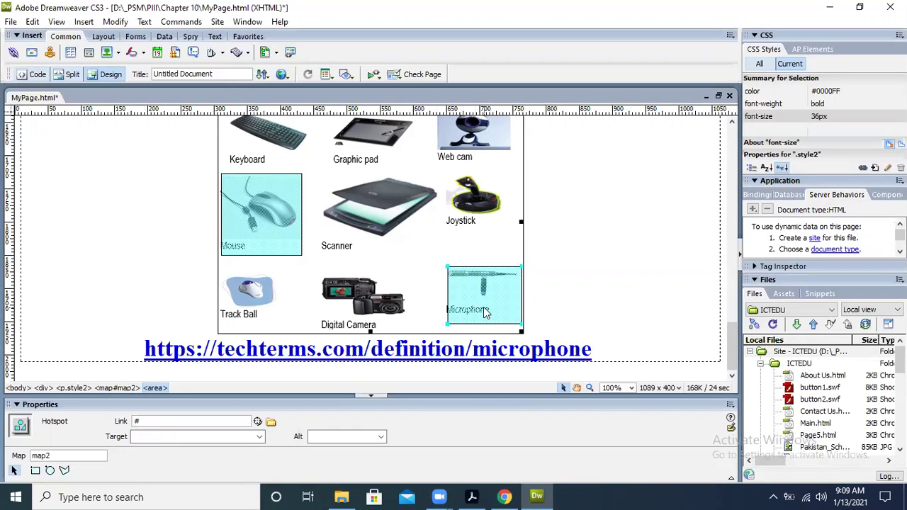
pyautogui.click(596, 350)
pyautogui.moveTo(595, 350); pyautogui.dragTo(143, 350)
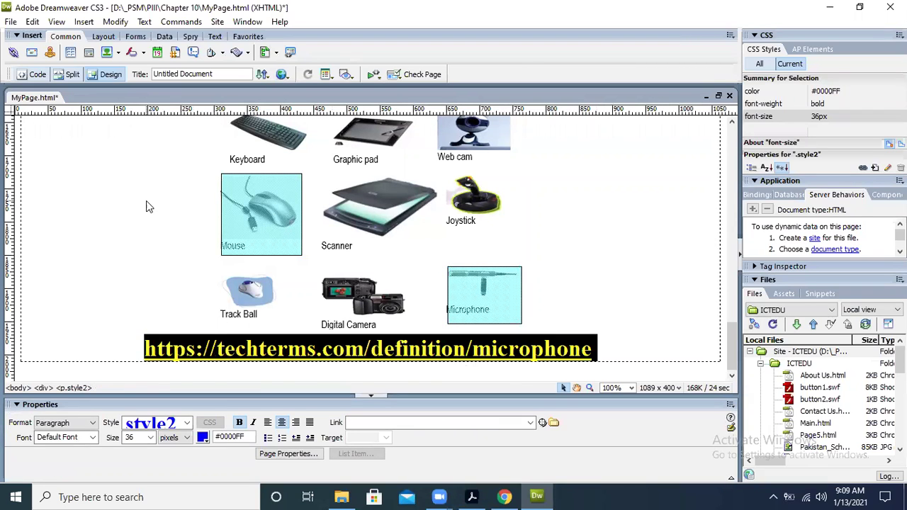
pyautogui.press('Delete')
# Draw a rectangular hotspot around the Microphone and its caption on the IO Devices picture
pyautogui.click(516, 345)
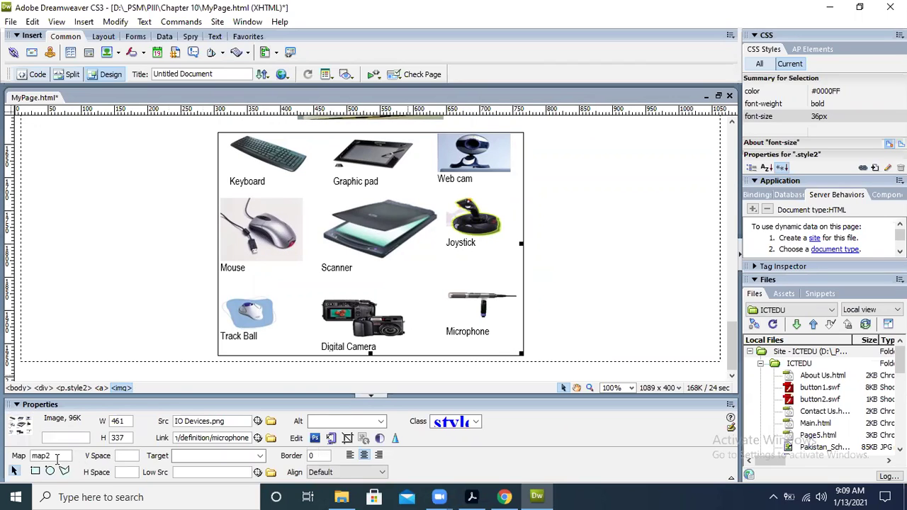
pyautogui.click(35, 471)
pyautogui.moveTo(437, 292); pyautogui.dragTo(516, 341)
pyautogui.click(553, 277)
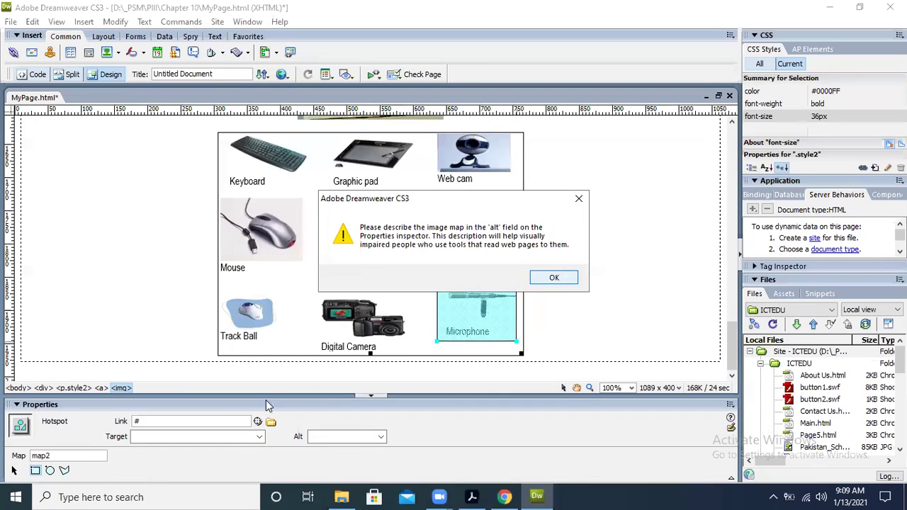
pyautogui.doubleClick(226, 421)
pyautogui.hotkey('ctrl', 'v')
pyautogui.click(260, 436)
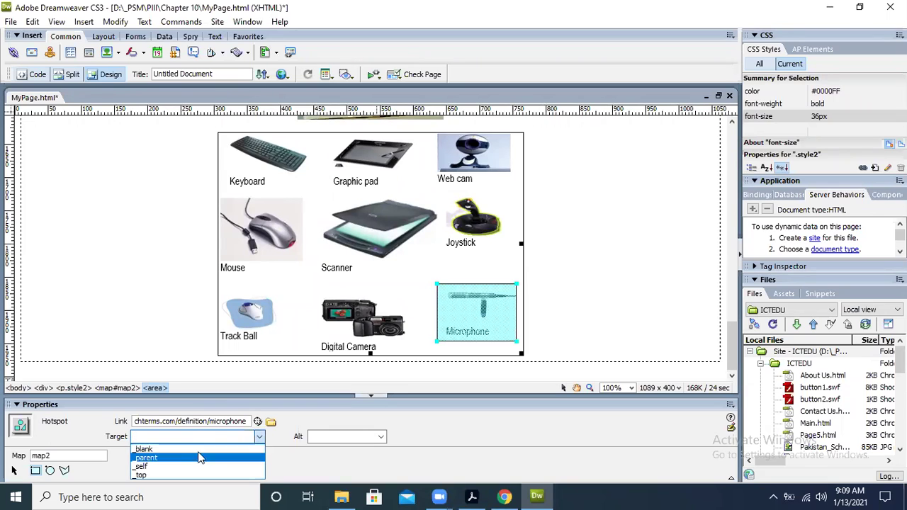
pyautogui.click(145, 447)
# Save and preview MyPage in Google Chrome, and test the redrawn Microphone hotspot
pyautogui.click(283, 74)
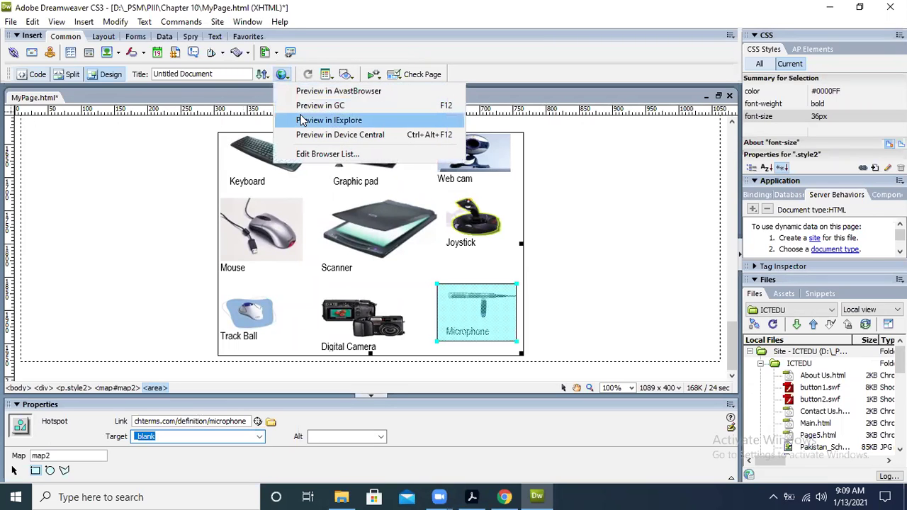
pyautogui.click(297, 107)
pyautogui.click(416, 277)
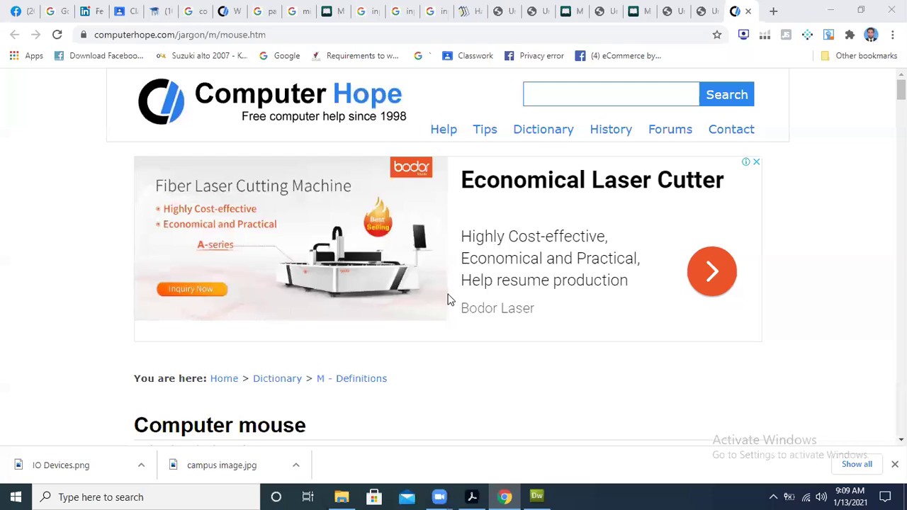
pyautogui.scroll(-10, 842, 233)
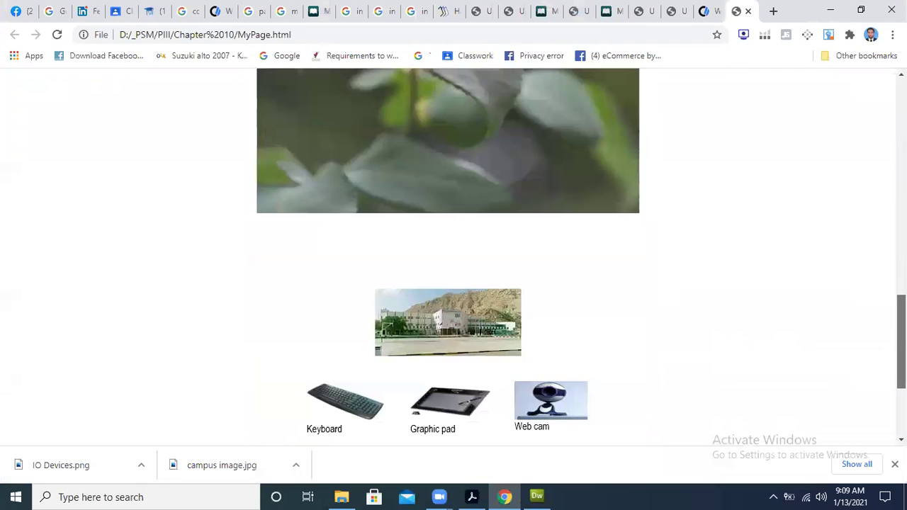
pyautogui.click(569, 375)
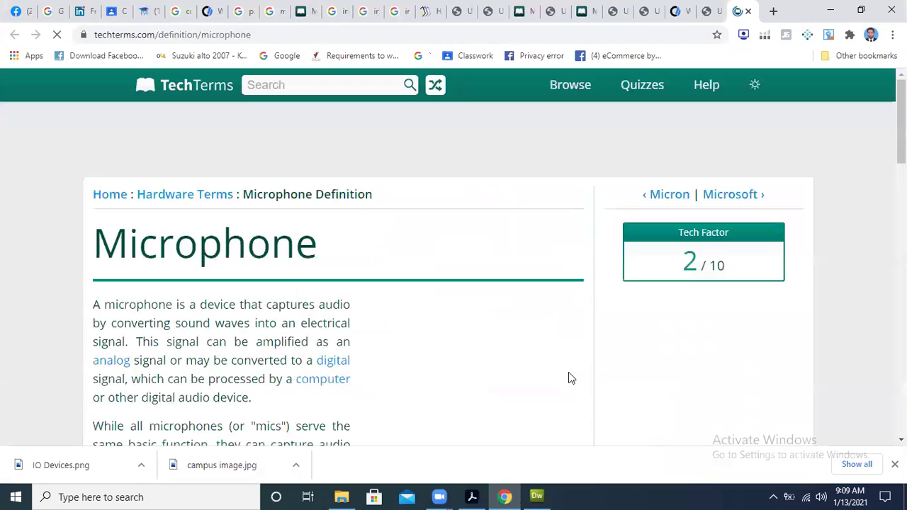